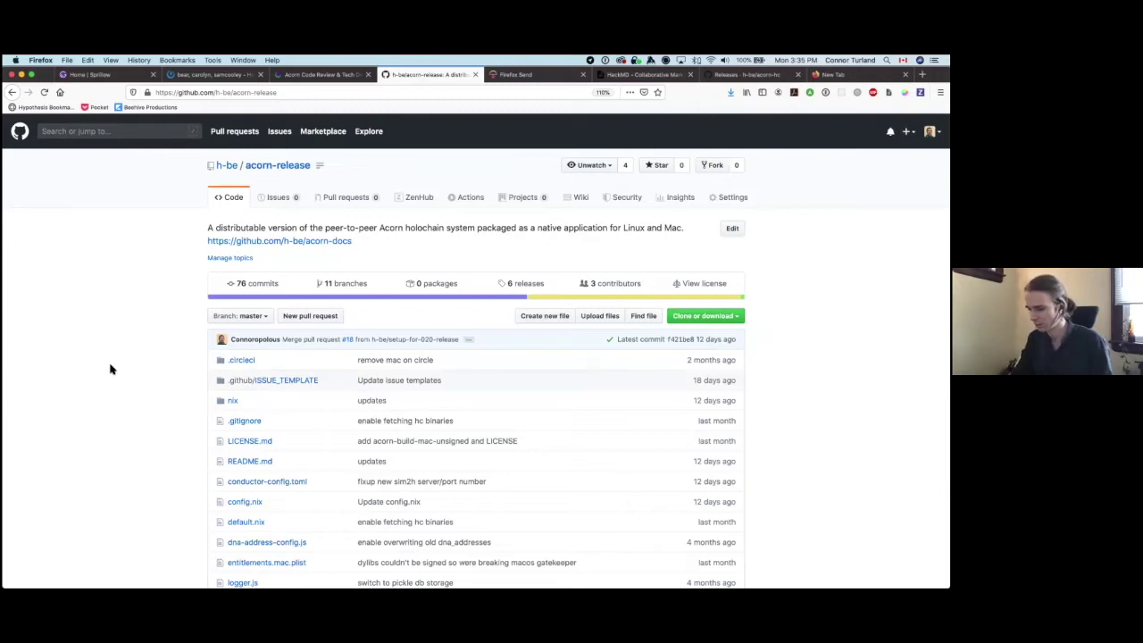
# Step: Open the holochain/holoscape GitHub repo, view its README screenshot, then start a new tab with 'electron'
pyautogui.press('super+t')
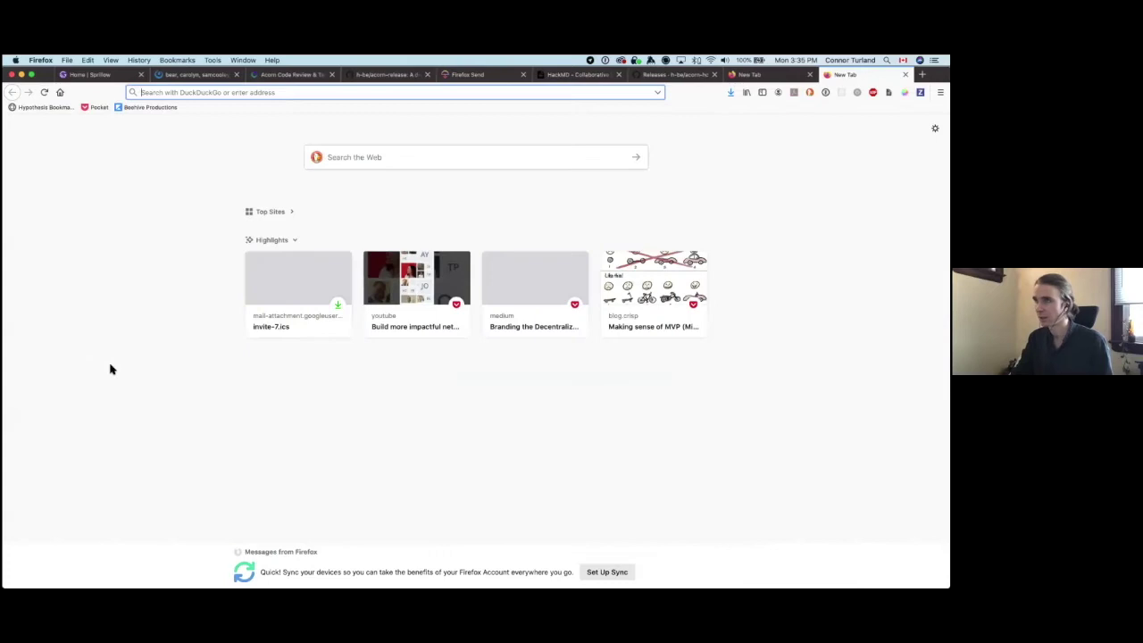
pyautogui.write('holoscape')
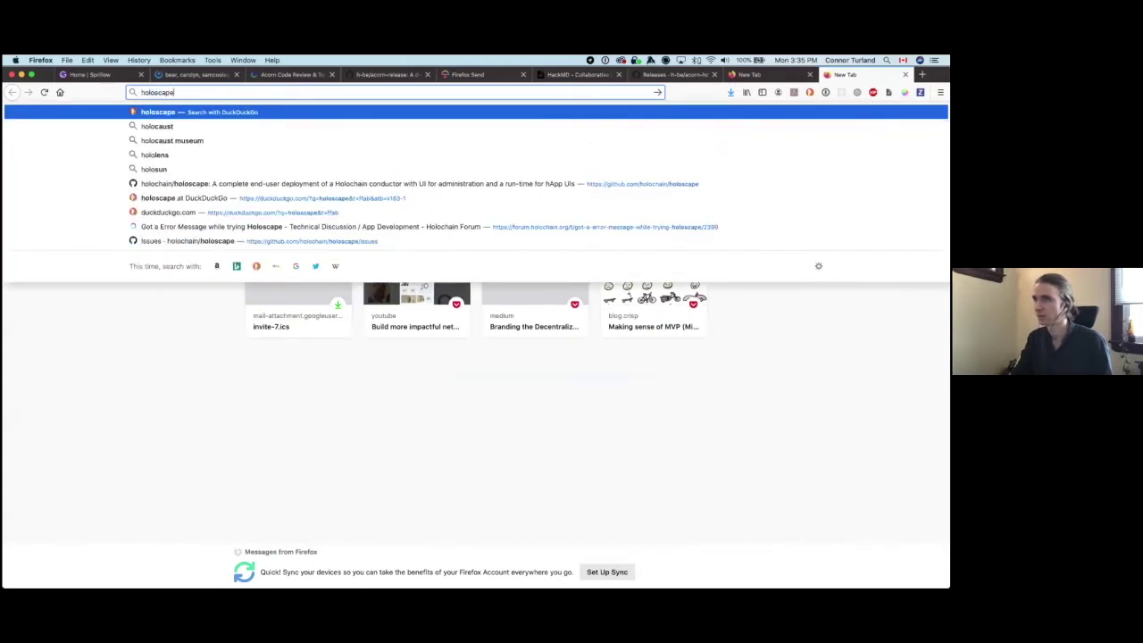
pyautogui.press('Down')
pyautogui.press('Down')
pyautogui.press('Down')
pyautogui.press('Down')
pyautogui.press('Down')
pyautogui.press('Return')
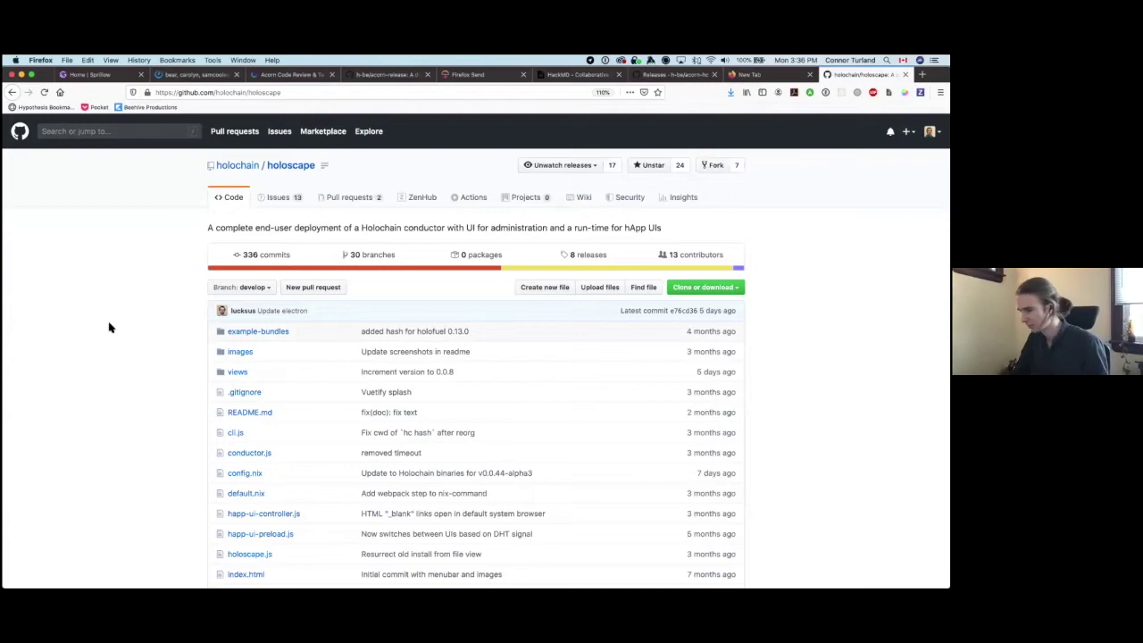
pyautogui.scroll(-15, 109, 327)
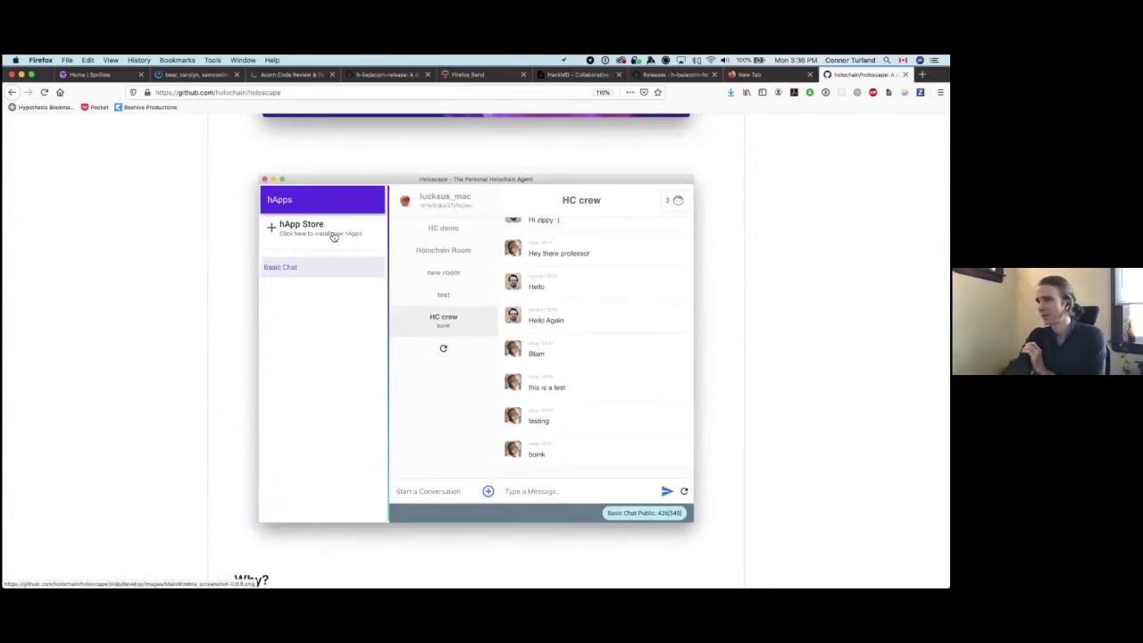
pyautogui.scroll(-1, 330, 237)
pyautogui.scroll(1, 326, 237)
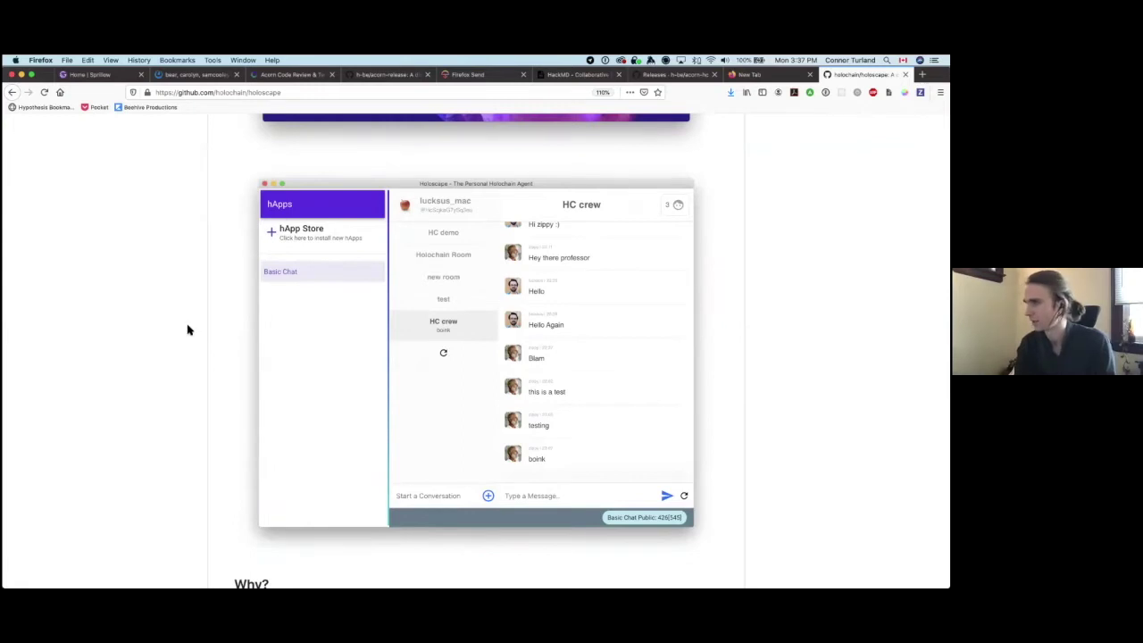
pyautogui.press('super+t')
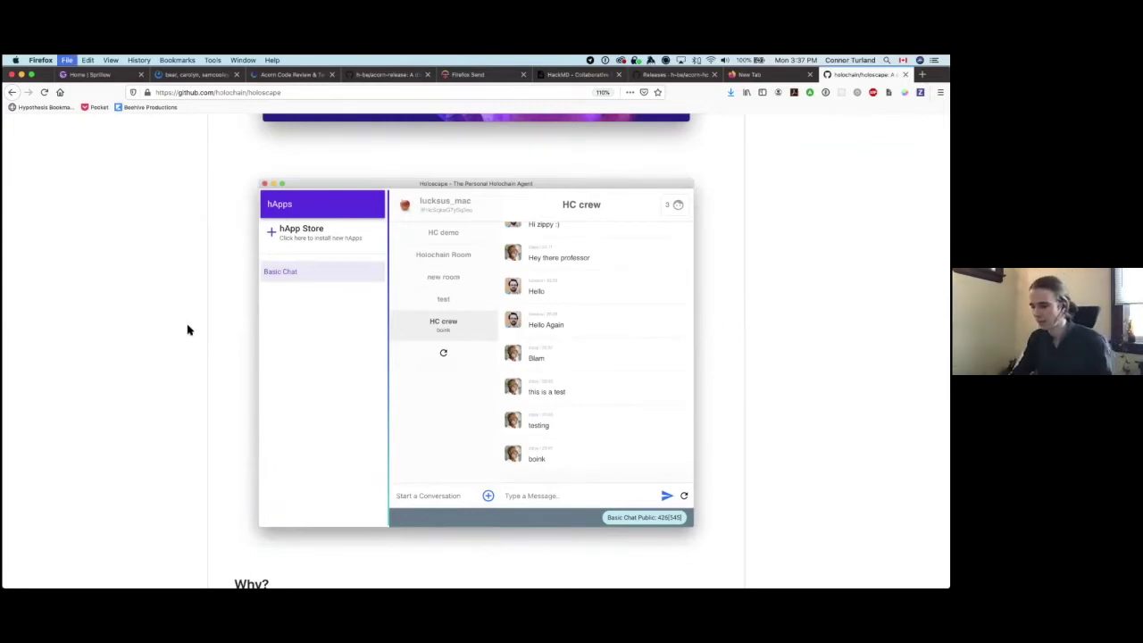
pyautogui.write('electron')
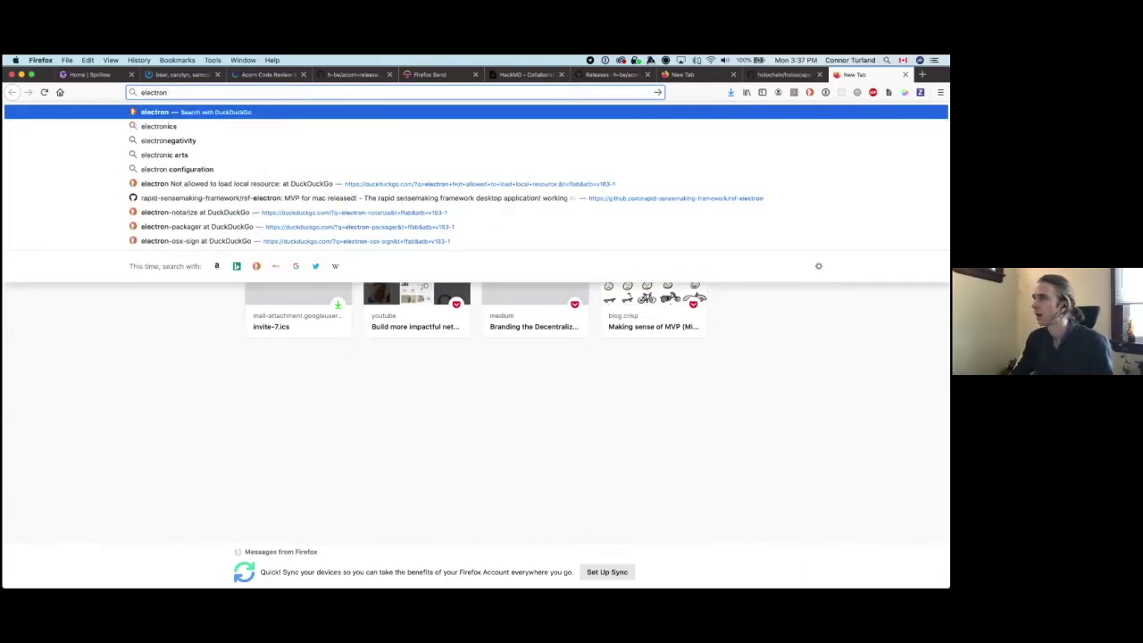
# Step: Search for electron, open electronjs.org, and scroll down to the app showcase and back to the top
pyautogui.press('Return')
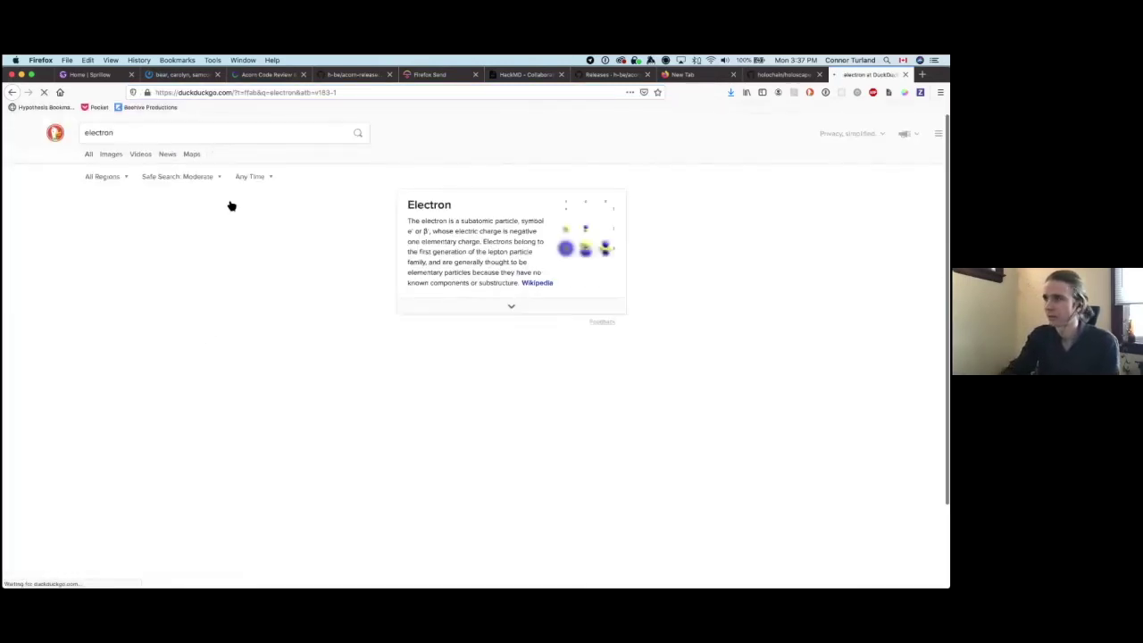
pyautogui.click(100, 204)
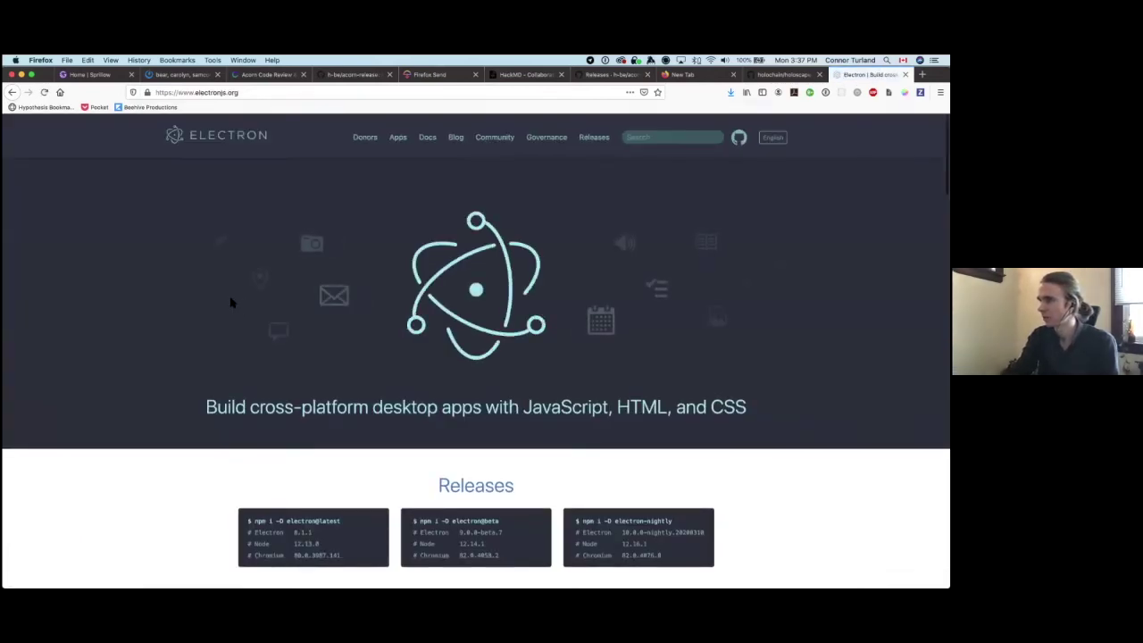
pyautogui.scroll(-10, 227, 320)
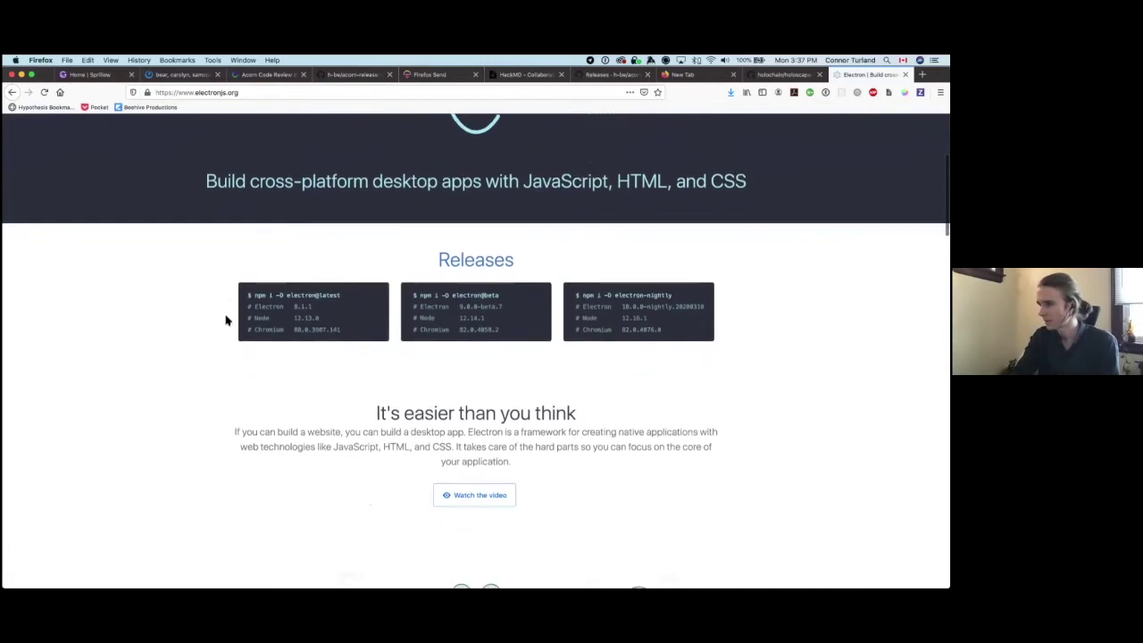
pyautogui.scroll(-10, 227, 320)
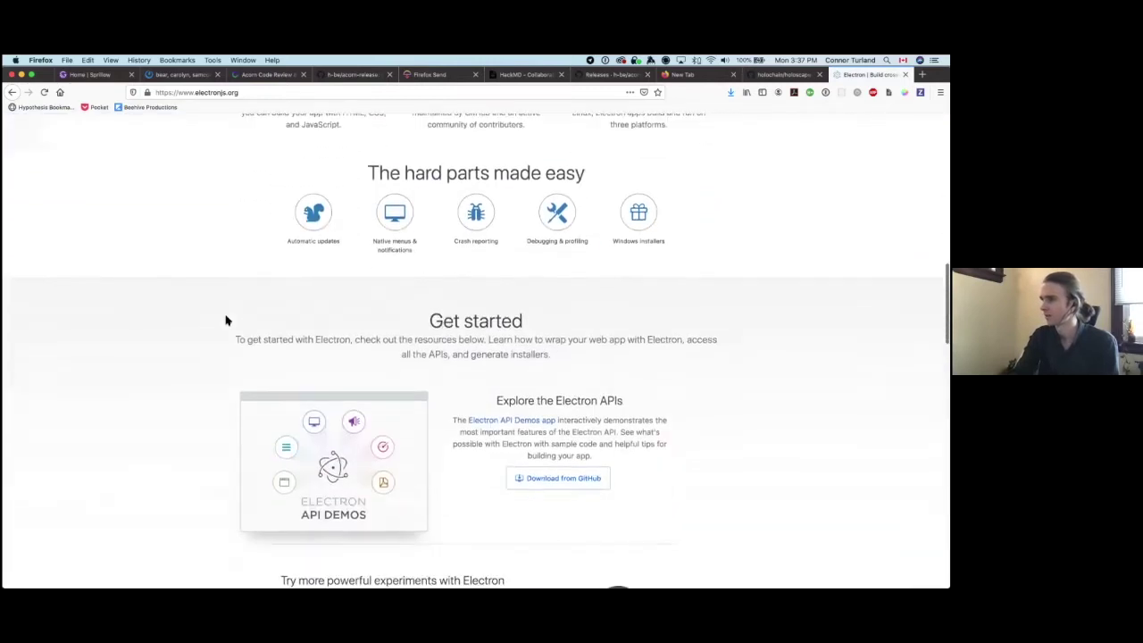
pyautogui.scroll(-9, 227, 319)
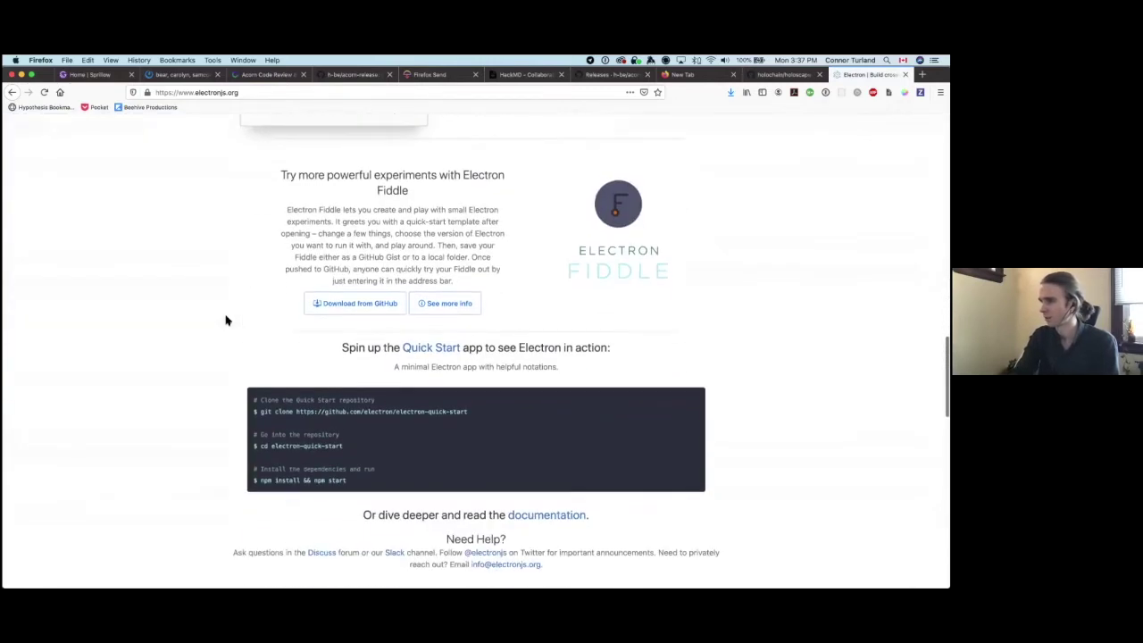
pyautogui.scroll(-3, 227, 320)
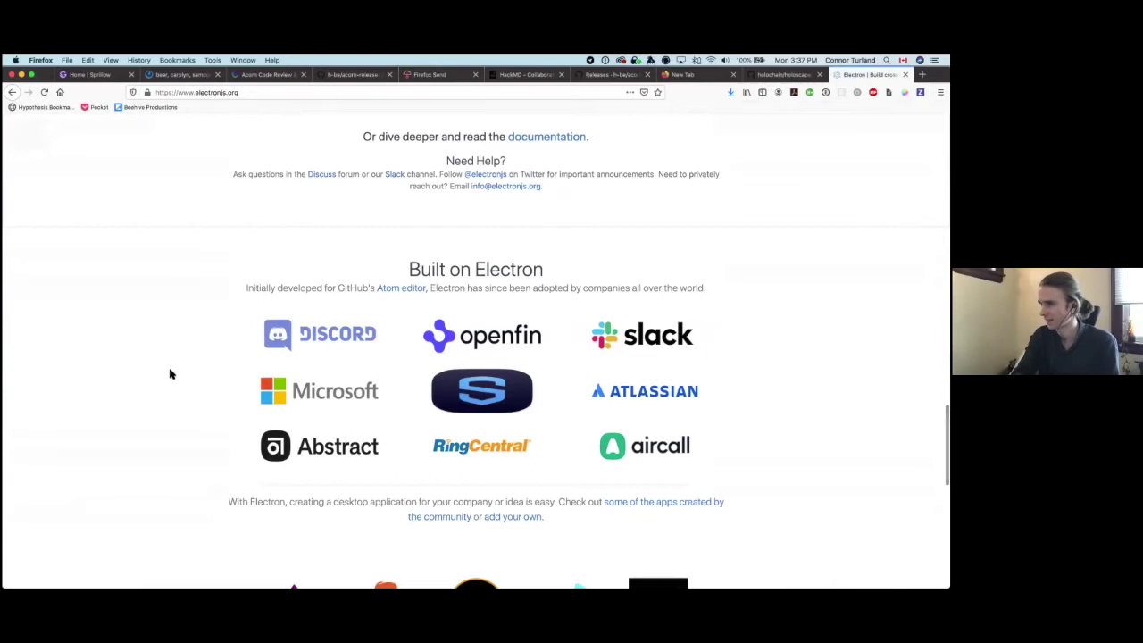
pyautogui.scroll(-3, 170, 373)
pyautogui.scroll(-4, 170, 374)
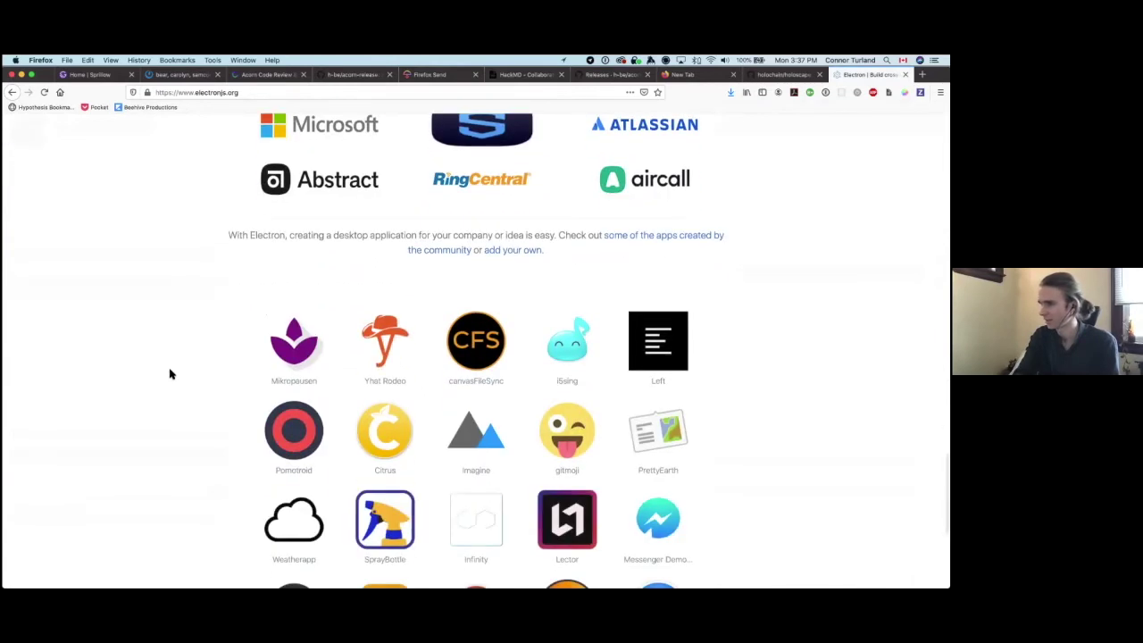
pyautogui.scroll(10, 169, 373)
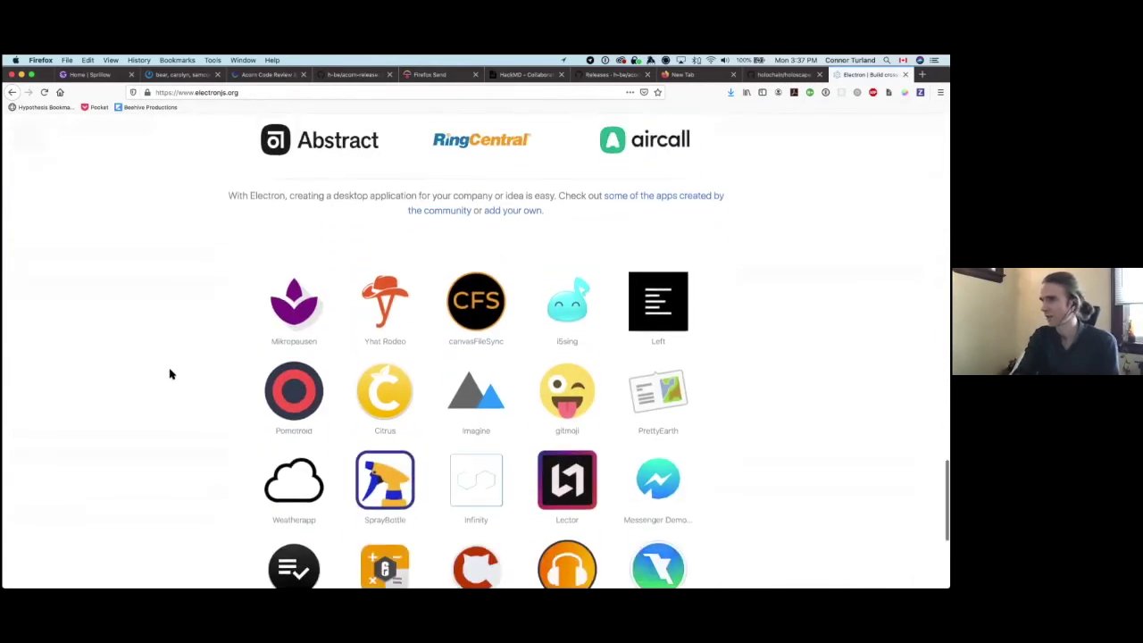
pyautogui.scroll(8, 169, 374)
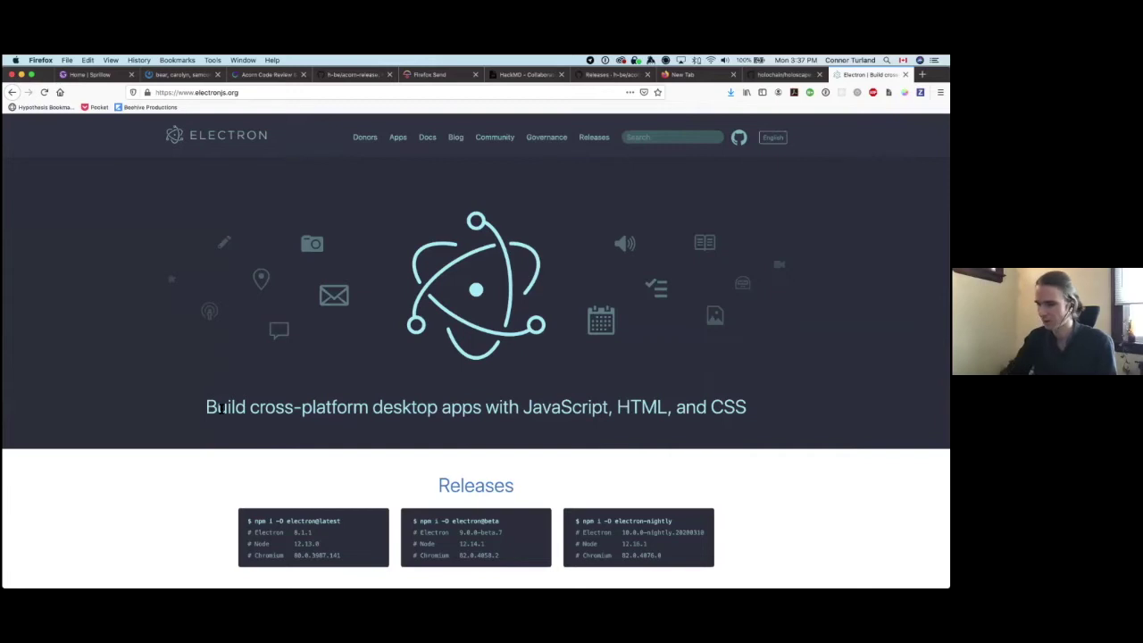
pyautogui.moveTo(312, 407); pyautogui.dragTo(327, 407)
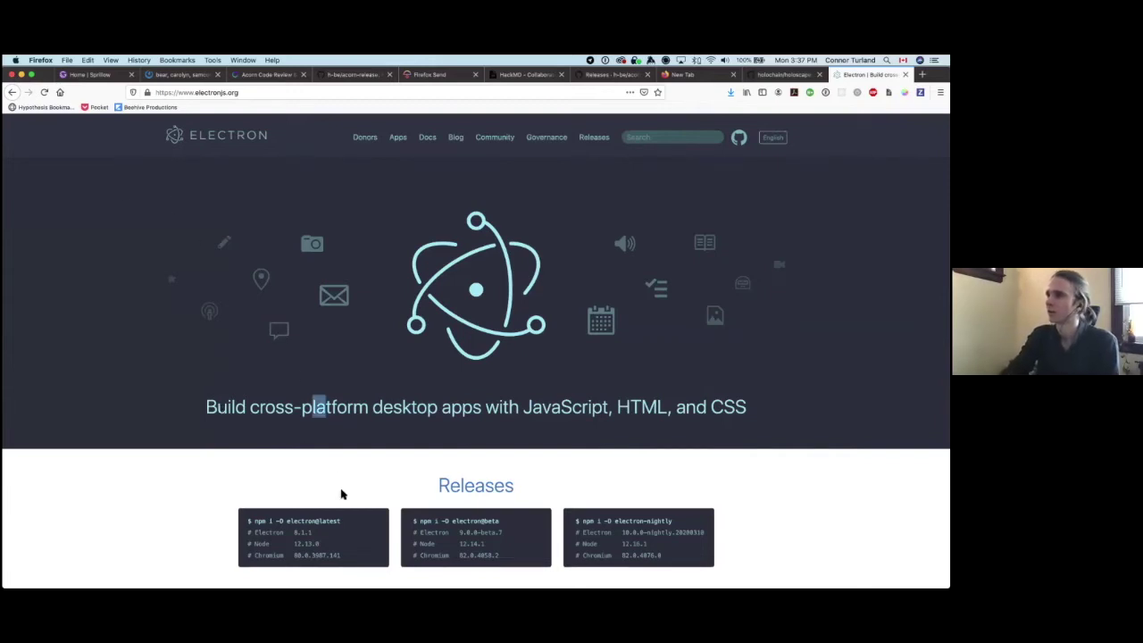
pyautogui.click(245, 400)
# Step: Bring the Finder window for the Acorn folder to the front and move it up and left
pyautogui.moveTo(117, 581)
pyautogui.click(54, 567)
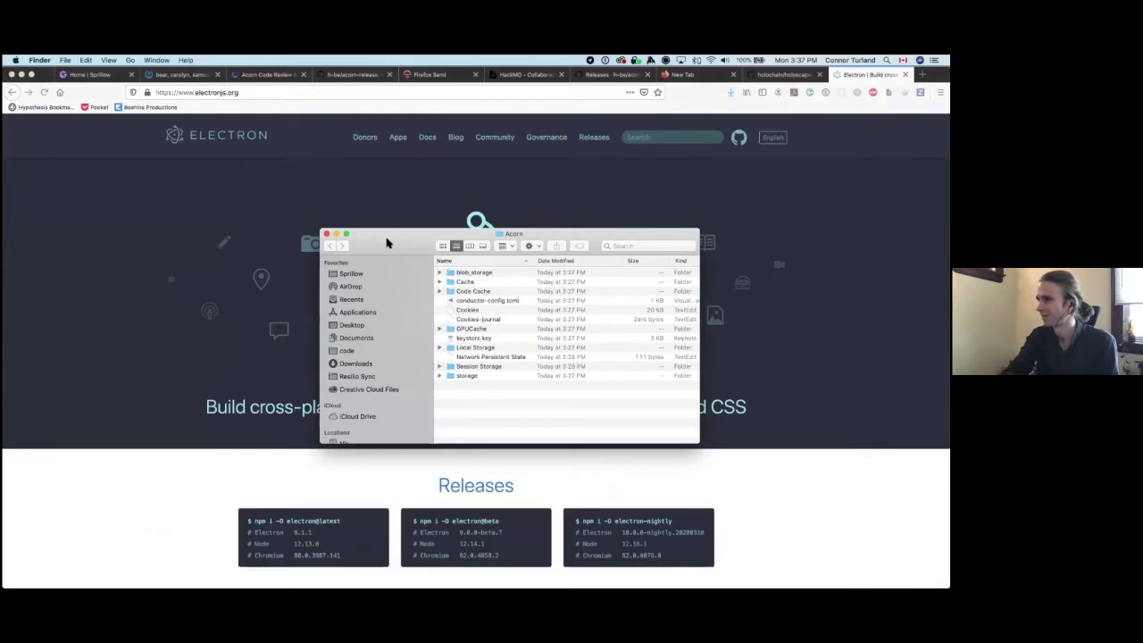
pyautogui.moveTo(388, 238); pyautogui.dragTo(320, 198)
pyautogui.moveTo(153, 580)
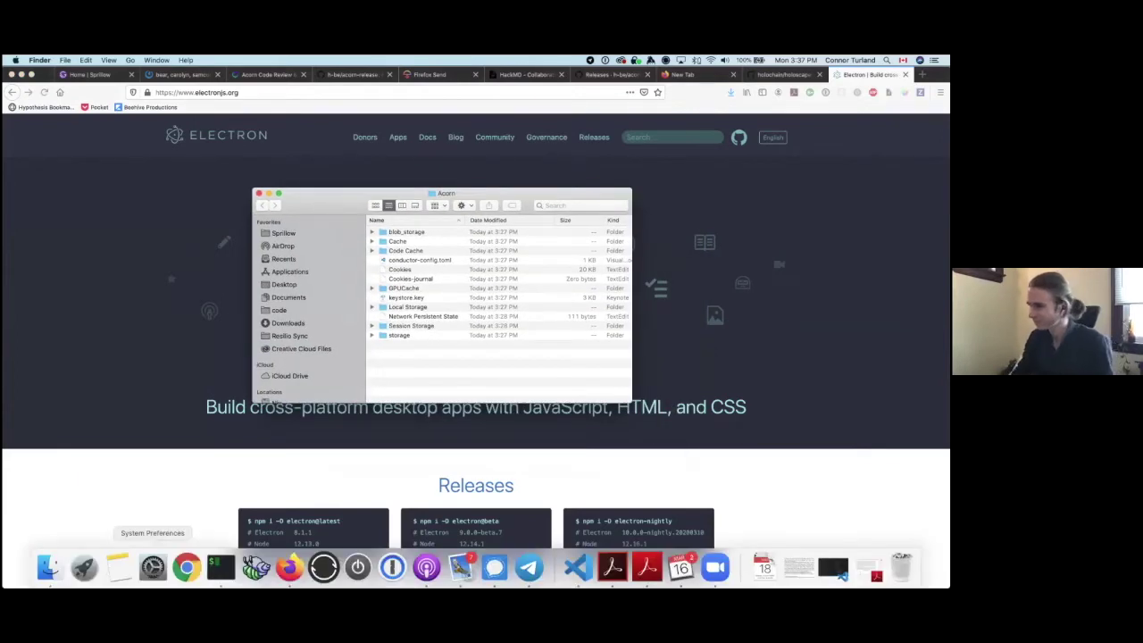
pyautogui.press('super+space')
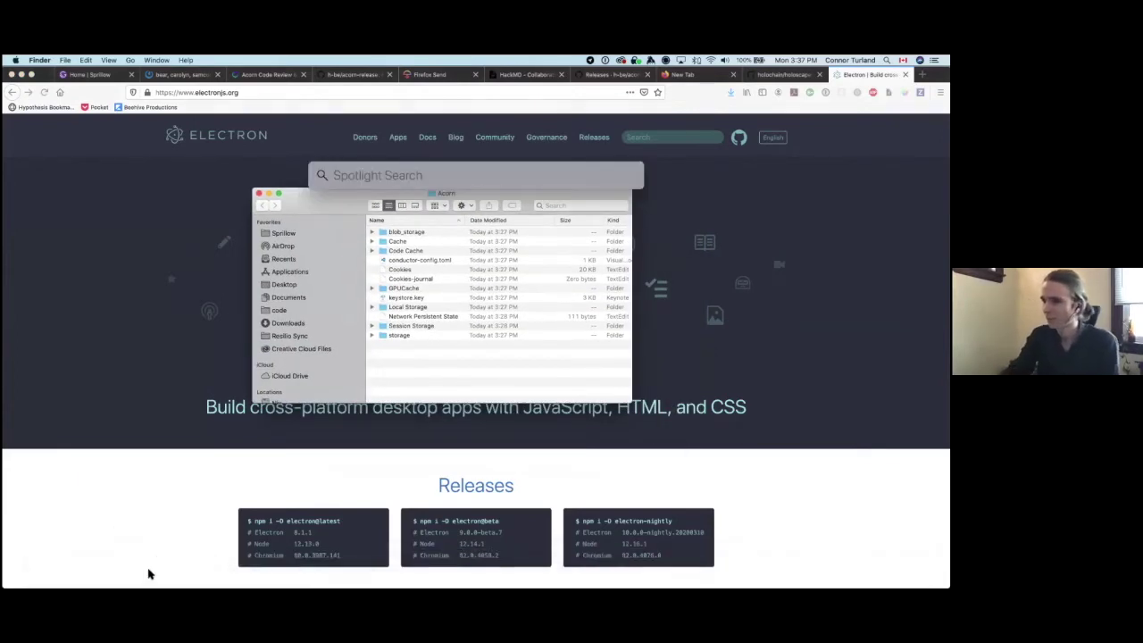
pyautogui.click(106, 462)
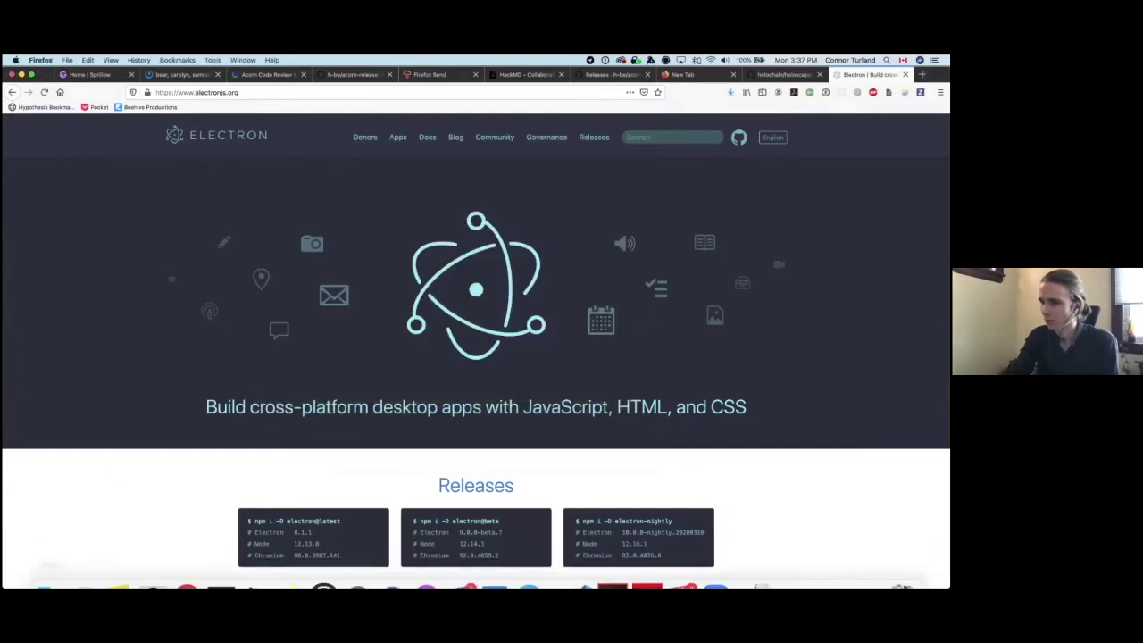
pyautogui.click(62, 571)
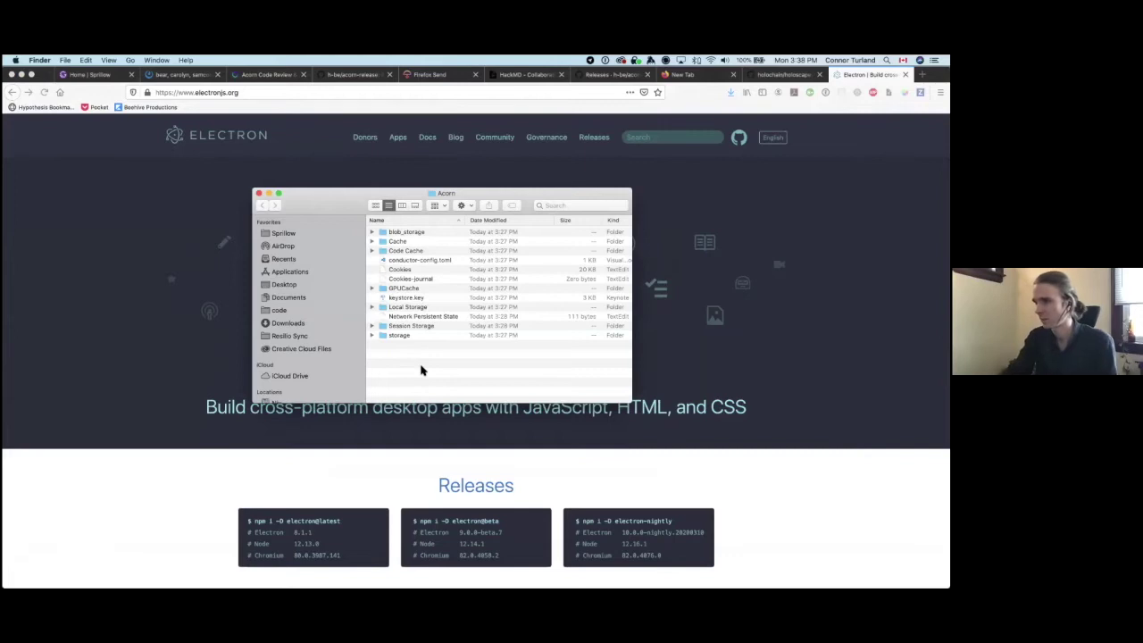
# Step: Run 'open .' in the full-screen Terminal to open acorn-release in Finder, then return to that desktop
pyautogui.hotkey('ctrl', 'Right')
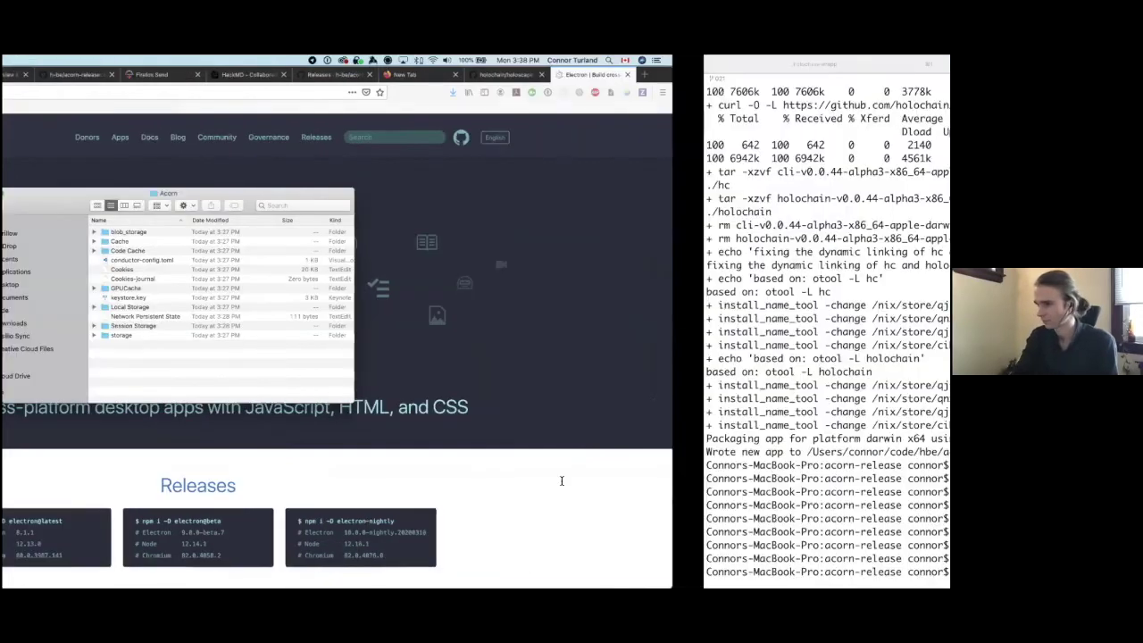
pyautogui.write('open .')
pyautogui.press('Return')
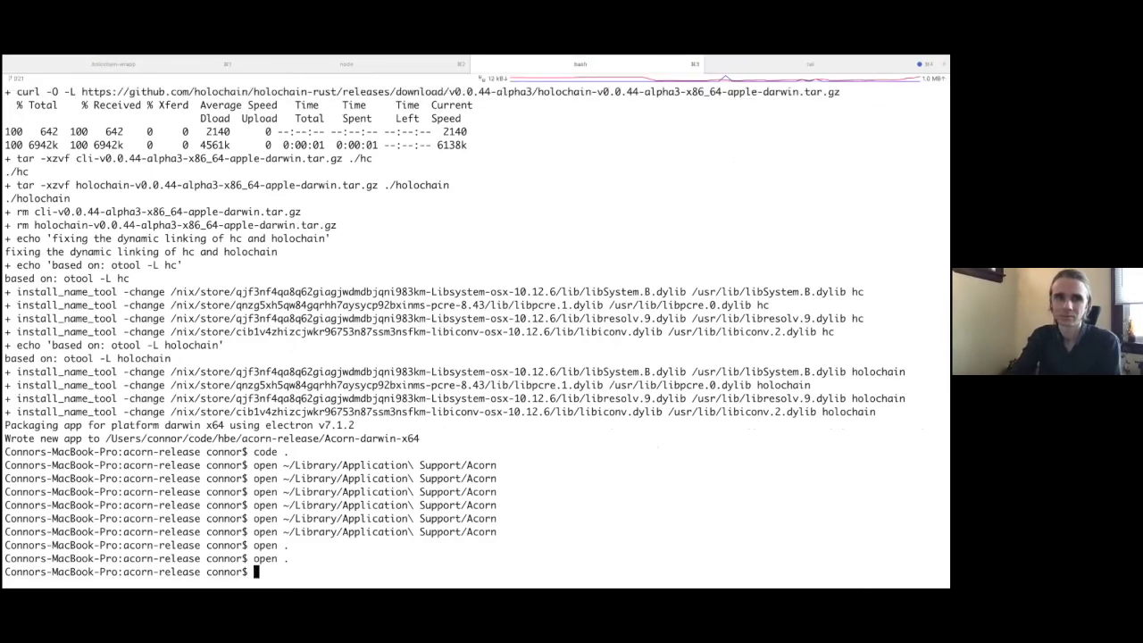
pyautogui.hotkey('ctrl', 'Left')
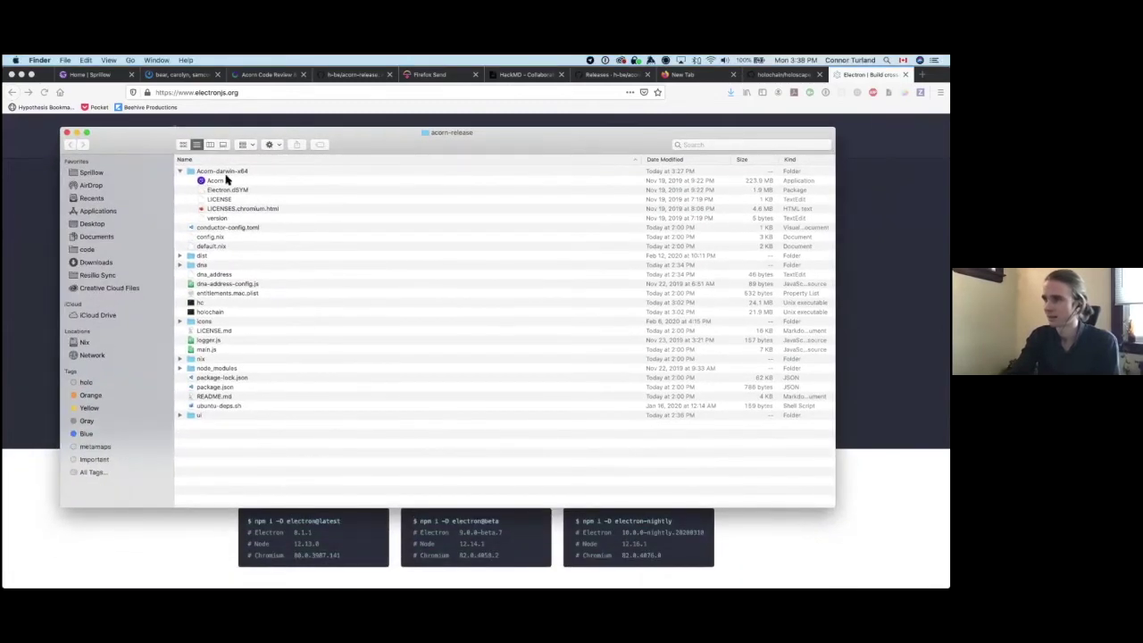
# Step: Switch acorn-release to Column view and select the Acorn app inside Acorn-darwin-x64
pyautogui.click(226, 179)
pyautogui.click(223, 145)
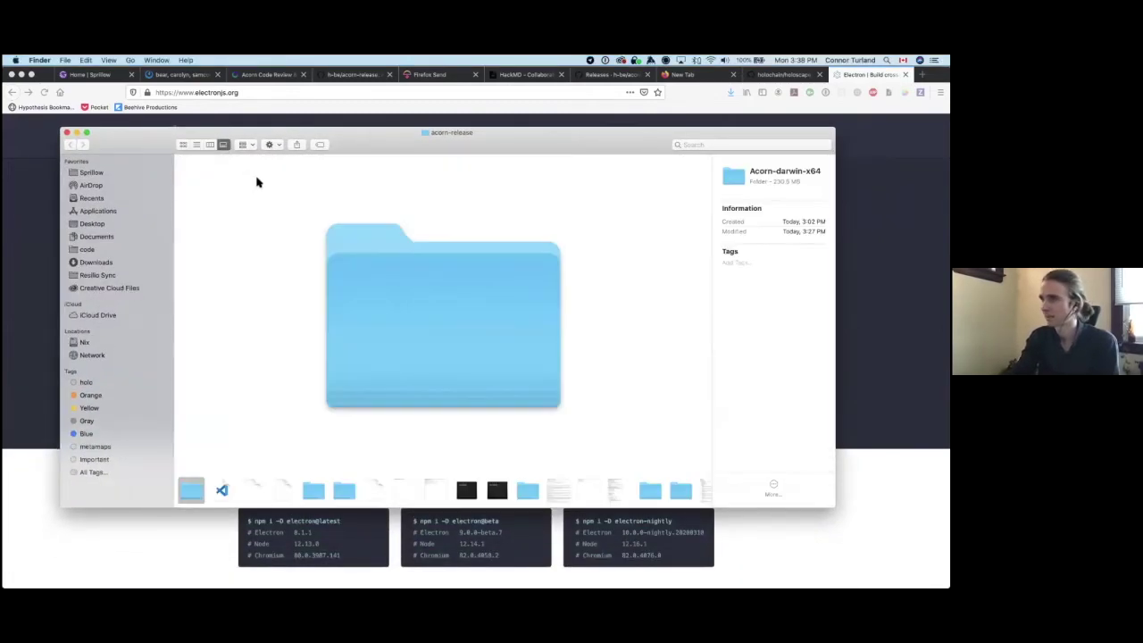
pyautogui.click(211, 145)
pyautogui.click(494, 159)
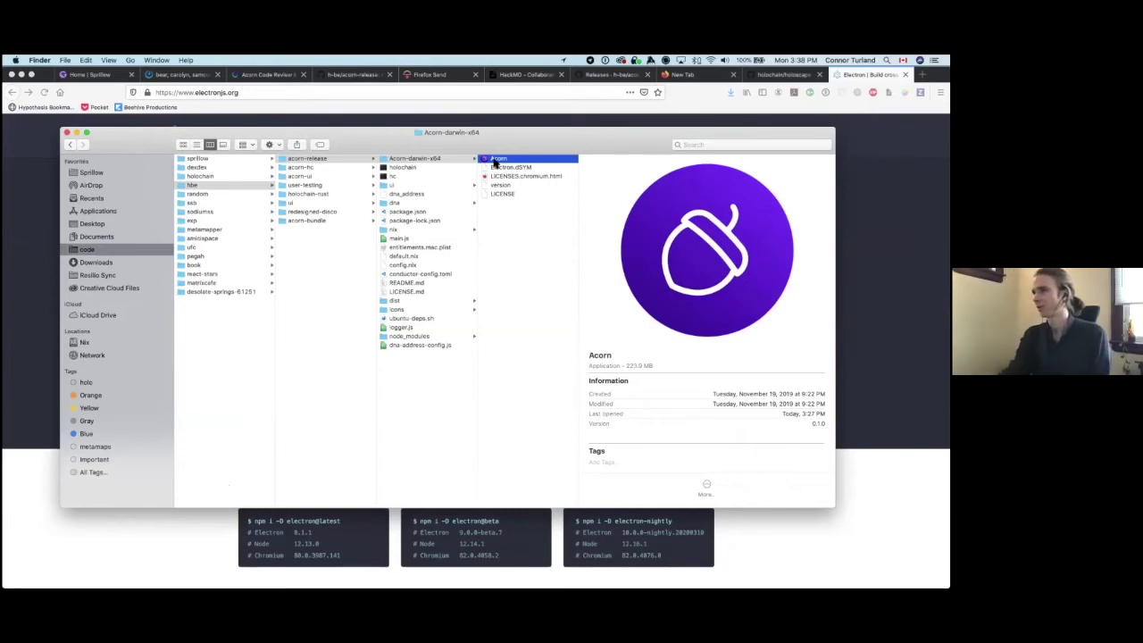
# Step: Launch the packaged Acorn app to its welcome screen, quit it, and switch to iTerm
pyautogui.doubleClick(494, 163)
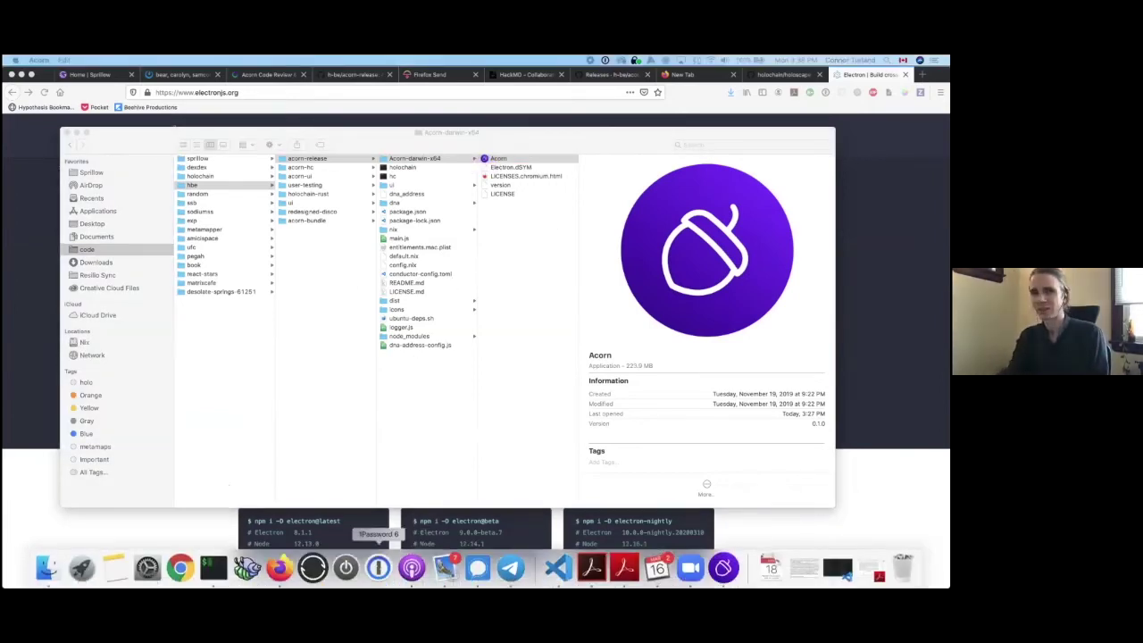
pyautogui.moveTo(376, 295); pyautogui.dragTo(230, 79)
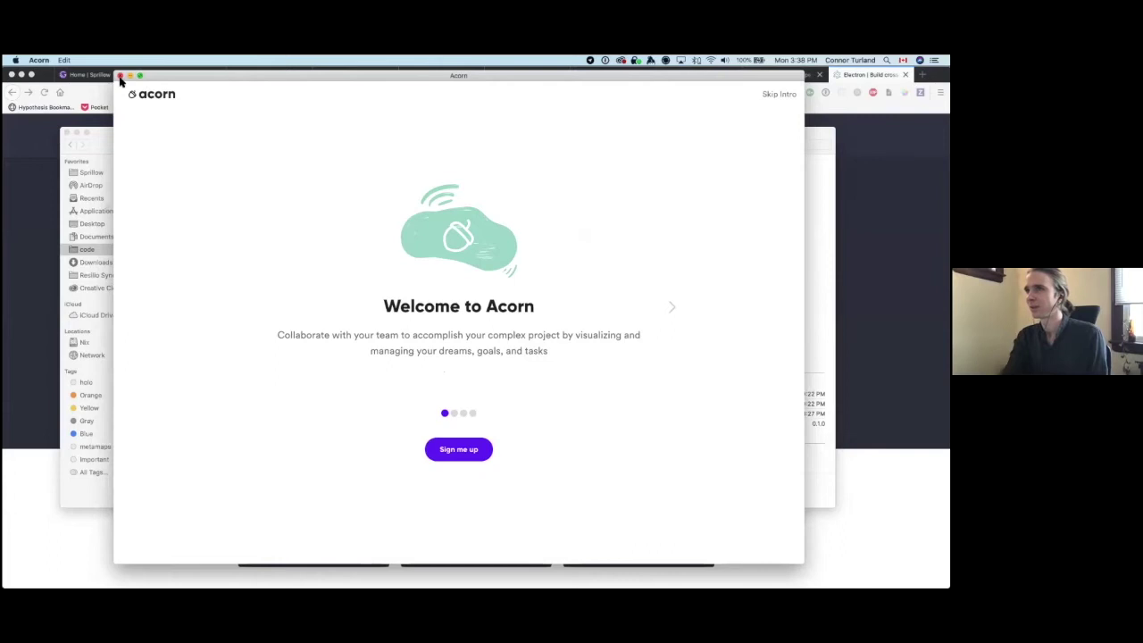
pyautogui.click(45, 59)
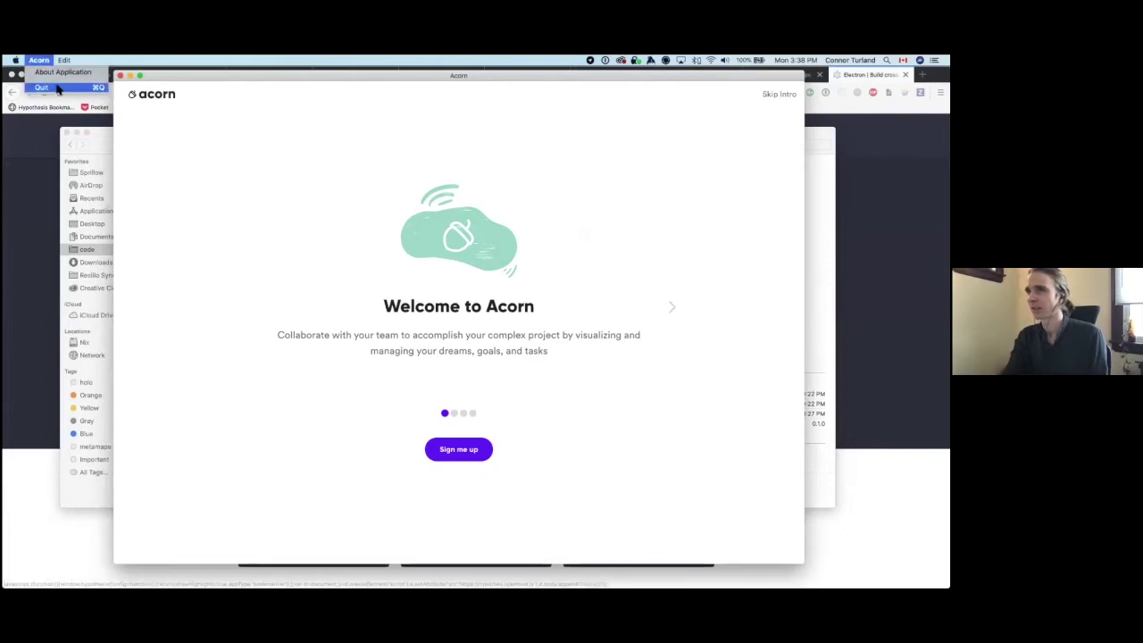
pyautogui.click(41, 87)
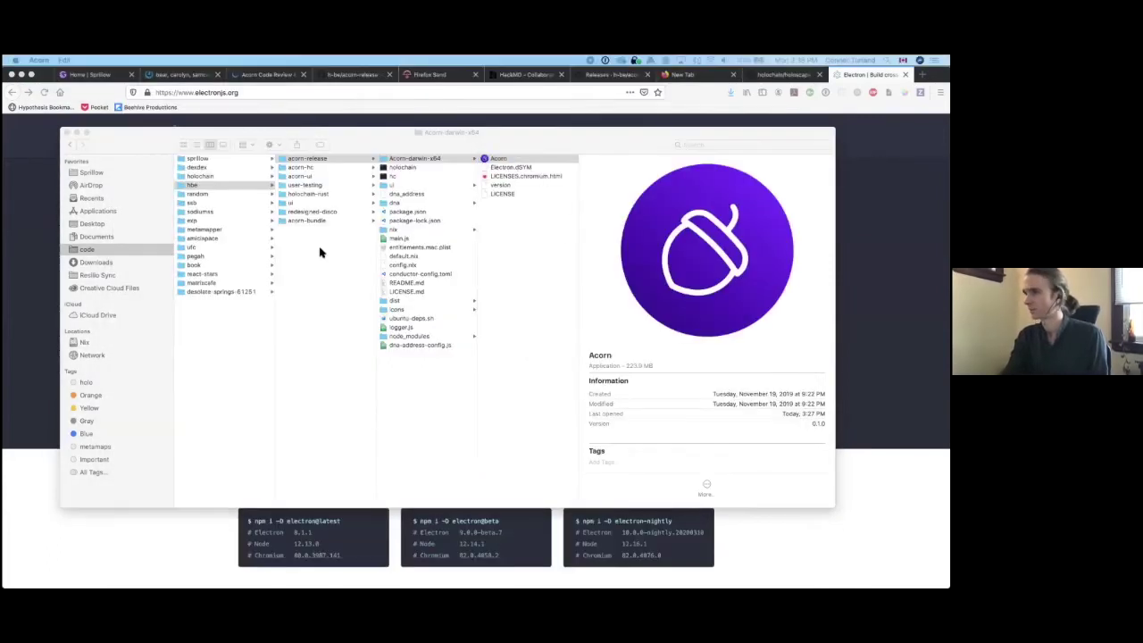
pyautogui.click(492, 161)
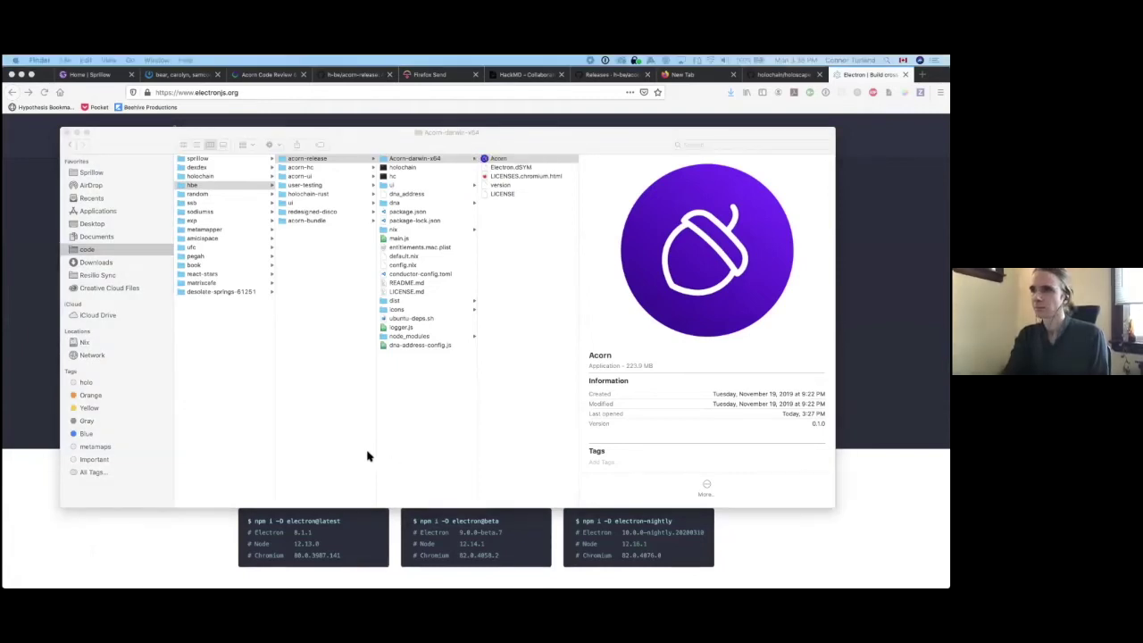
pyautogui.press('super+Tab')
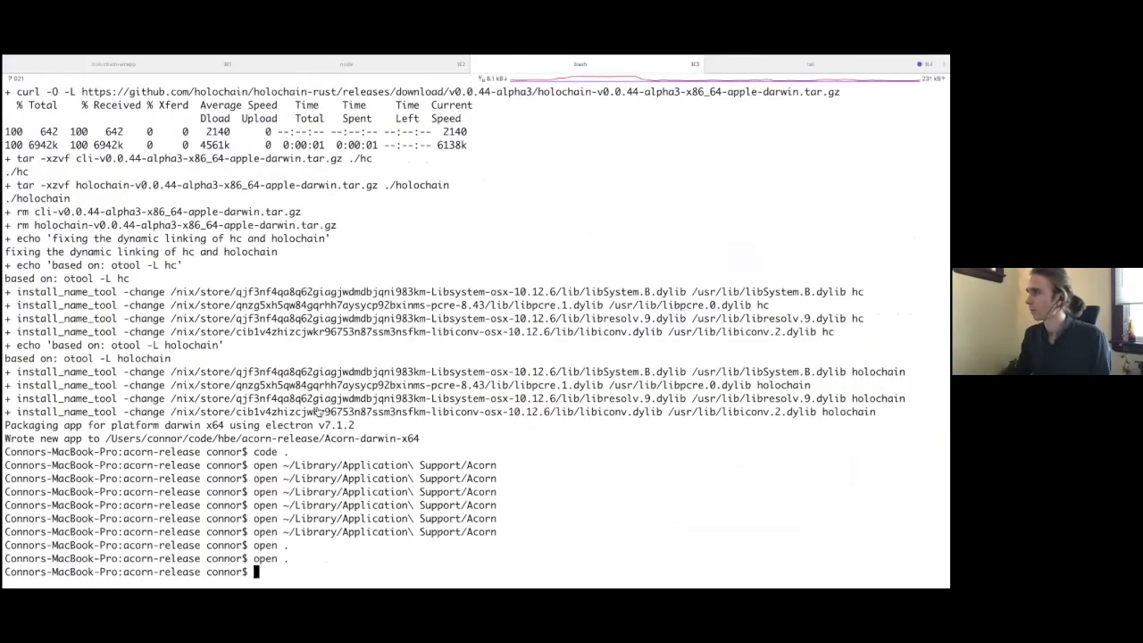
# Step: Check the holochain log in iTerm's tail tab, then relaunch Acorn and move its window up
pyautogui.press('super+4')
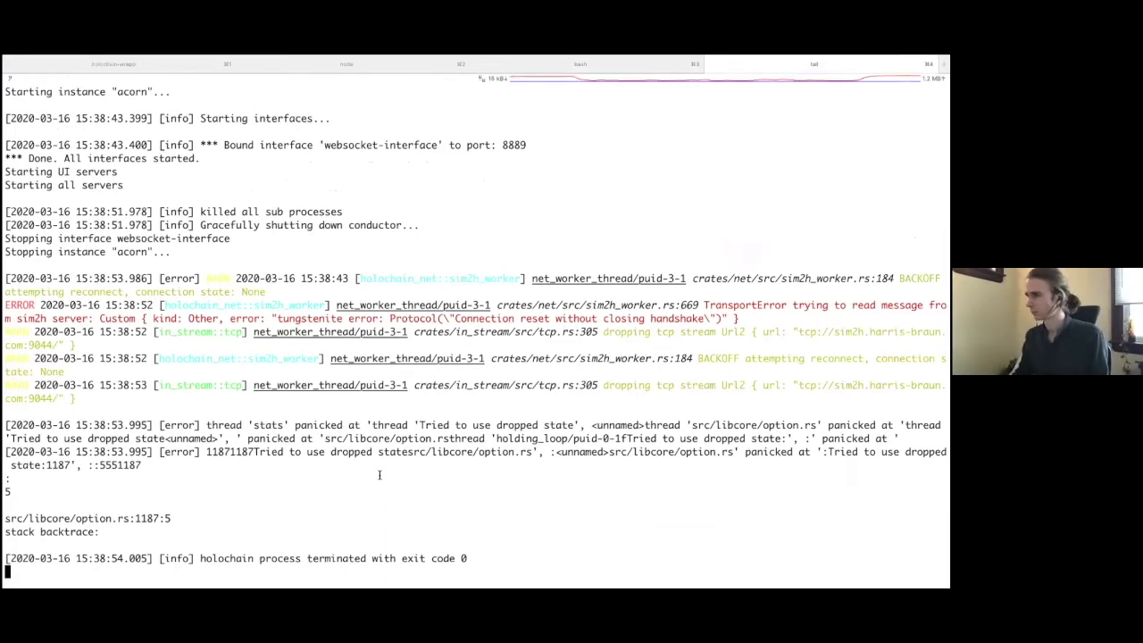
pyautogui.hotkey('ctrl', 'Left')
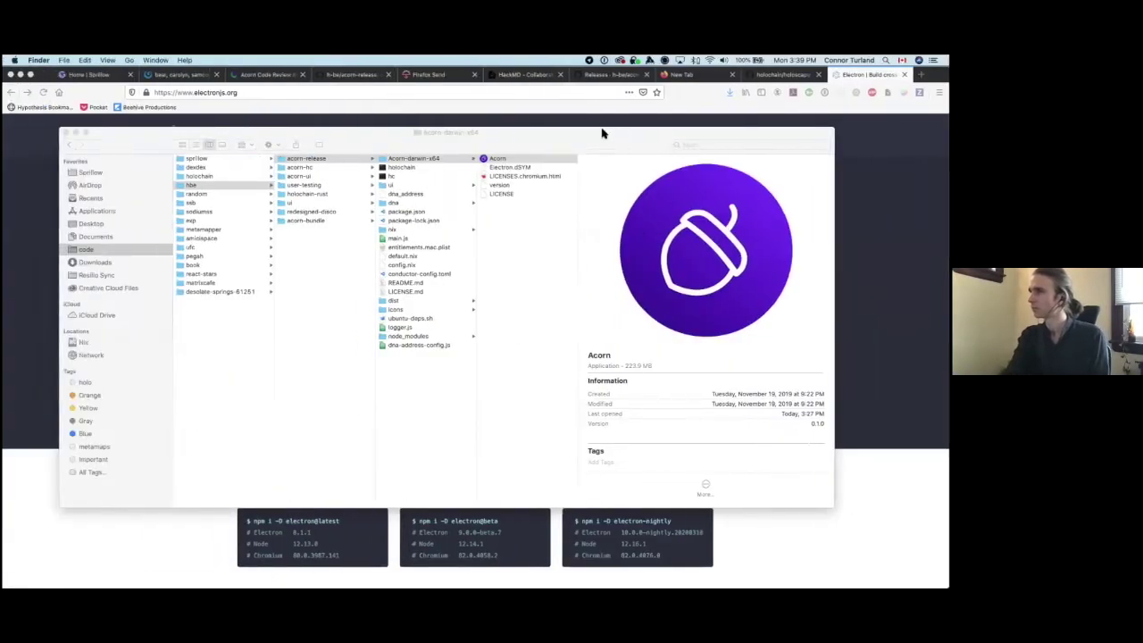
pyautogui.click(501, 160)
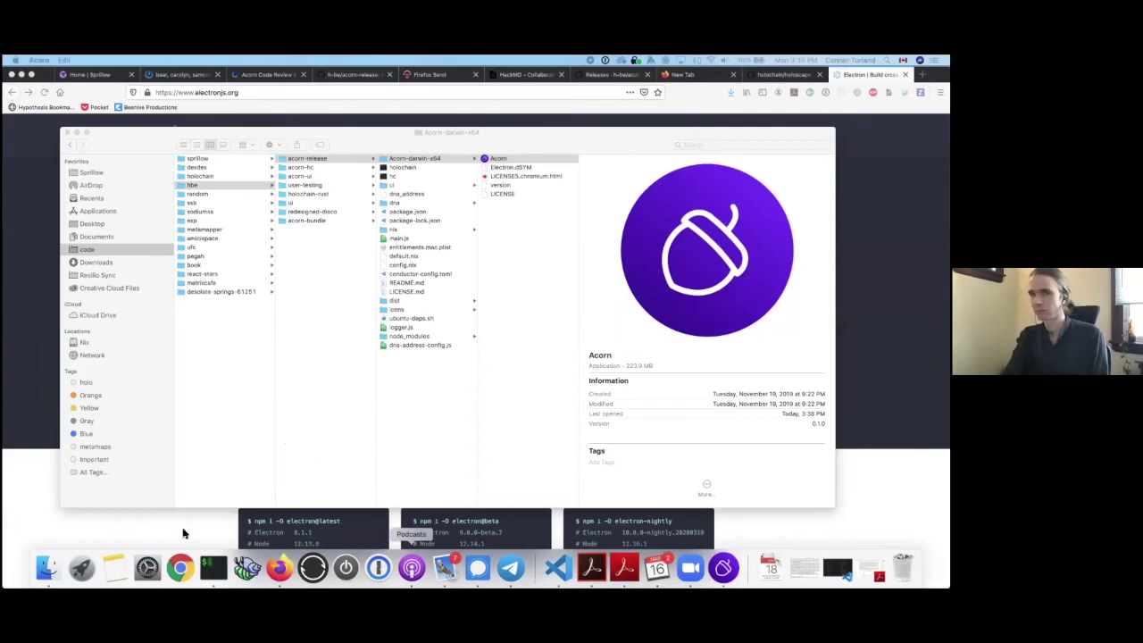
pyautogui.moveTo(418, 141); pyautogui.dragTo(425, 79)
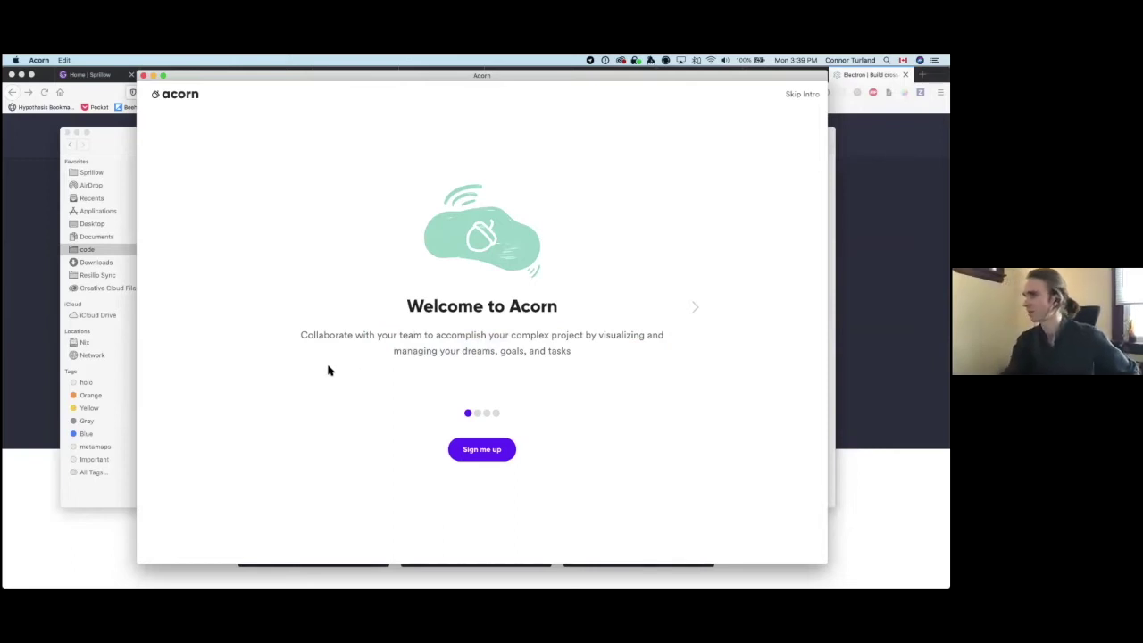
# Step: Advance to the second intro slide and highlight its sentence about seeing progress
pyautogui.click(706, 305)
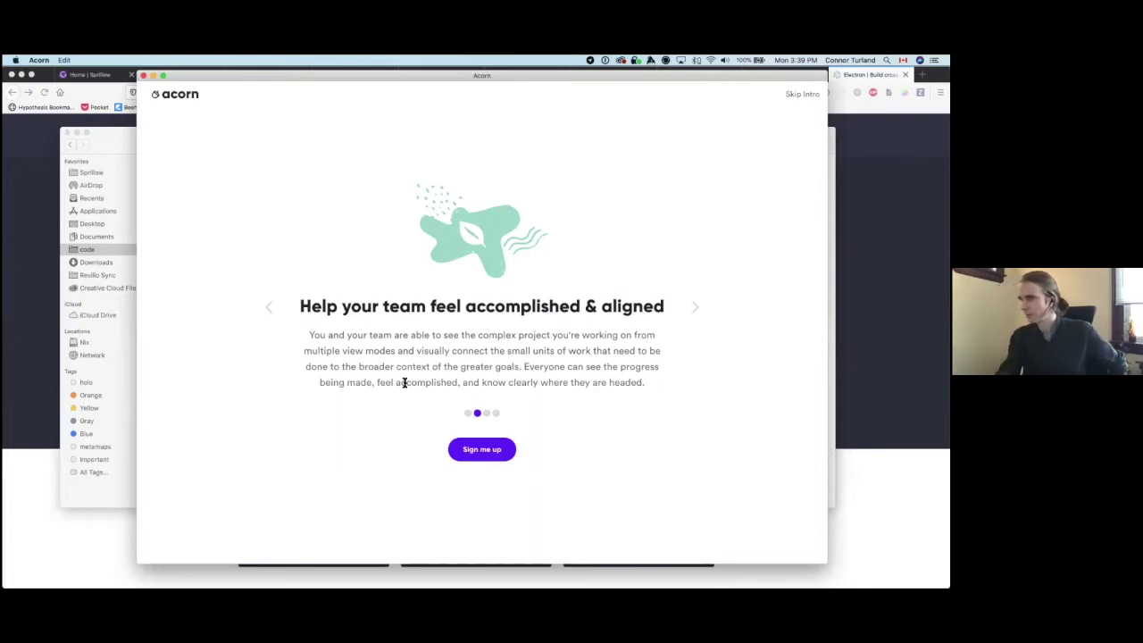
pyautogui.moveTo(329, 335); pyautogui.dragTo(641, 383)
pyautogui.click(527, 375)
pyautogui.click(642, 382)
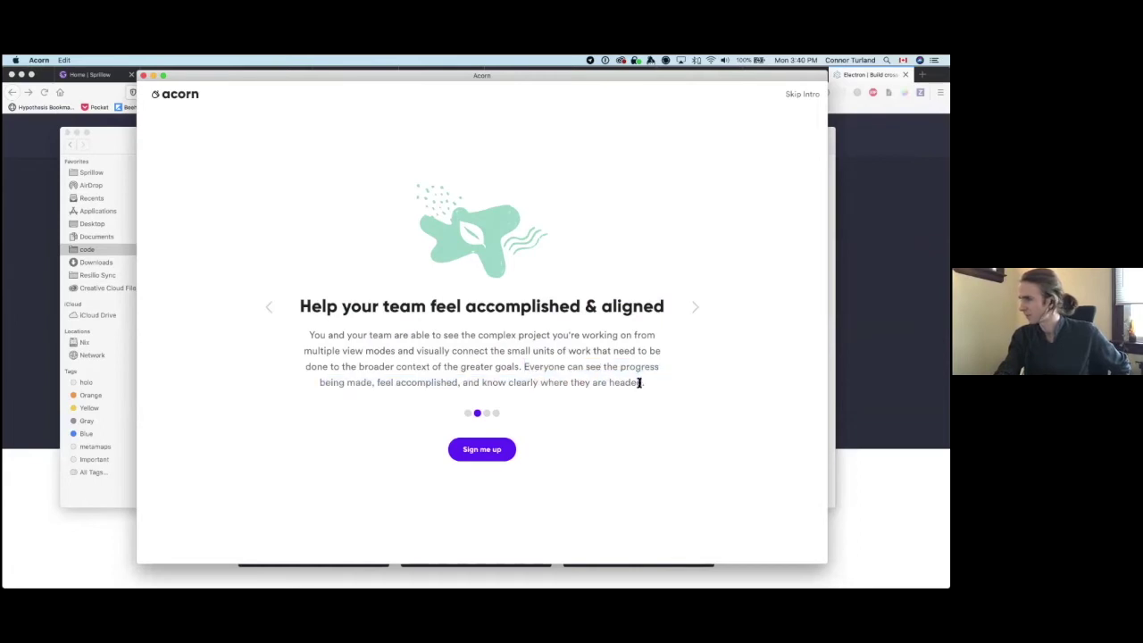
# Step: Move to the peer-to-peer intro slide and highlight its lines about Holochain technology
pyautogui.click(697, 306)
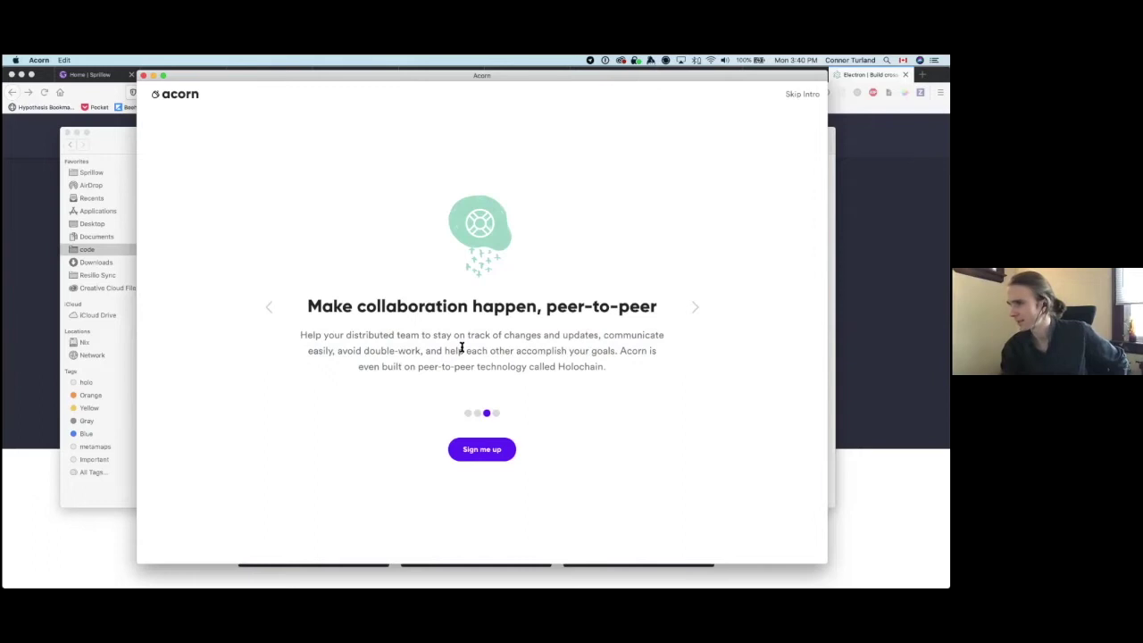
pyautogui.moveTo(533, 366); pyautogui.dragTo(485, 356)
pyautogui.click(526, 362)
pyautogui.moveTo(593, 351); pyautogui.dragTo(599, 365)
pyautogui.click(599, 366)
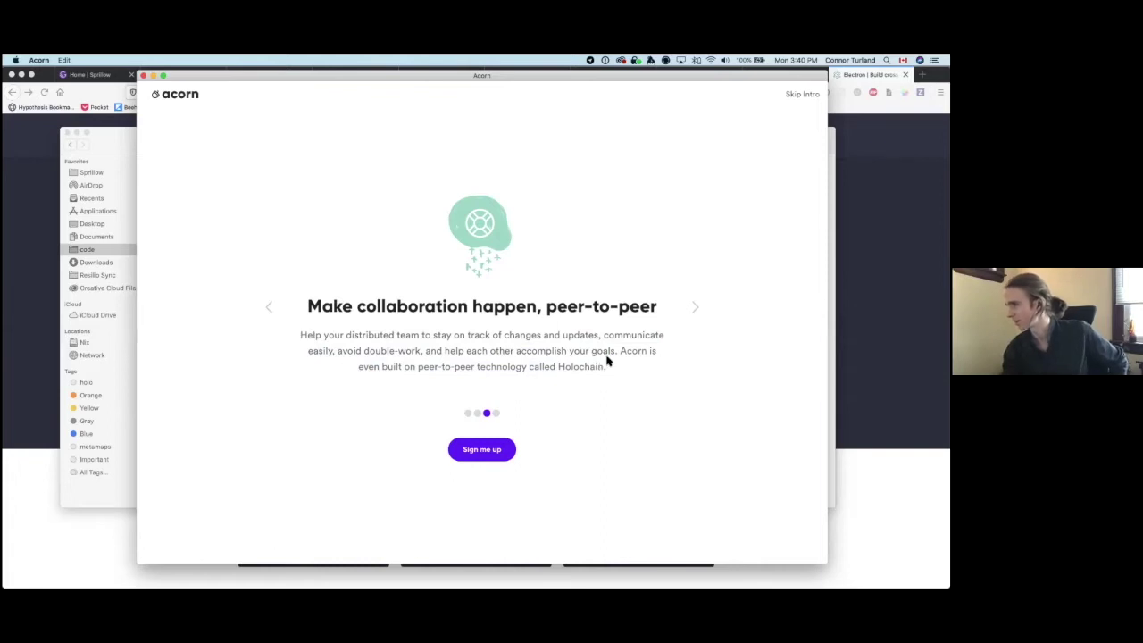
# Step: Read the final intro slide, highlighting its paragraph, then choose 'Sign me up'
pyautogui.click(694, 313)
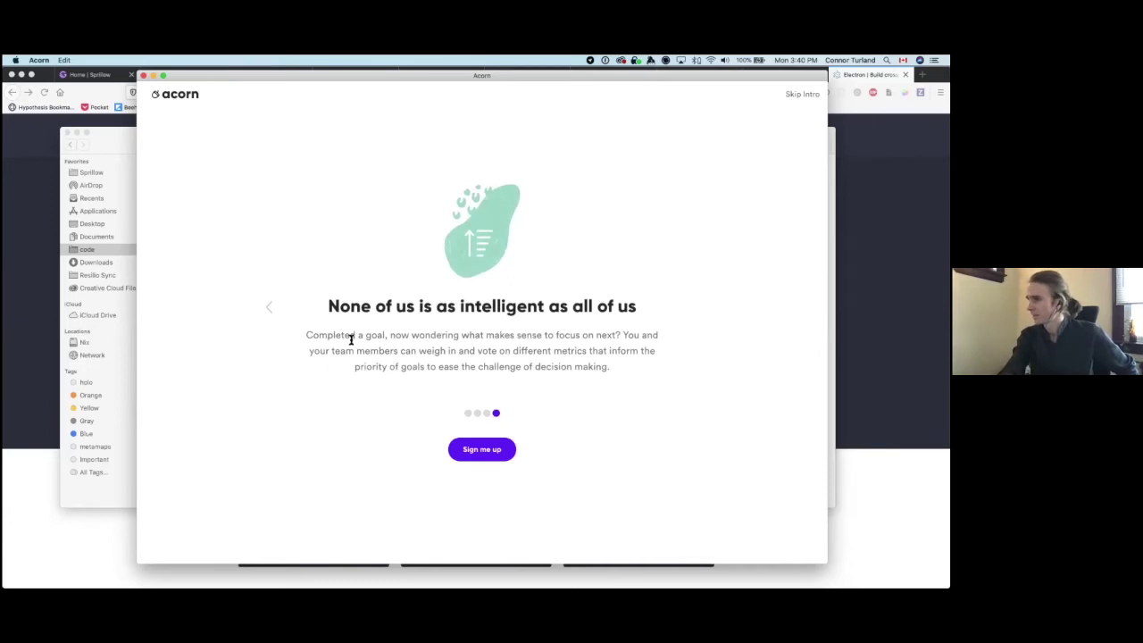
pyautogui.moveTo(355, 351); pyautogui.dragTo(415, 358)
pyautogui.click(398, 371)
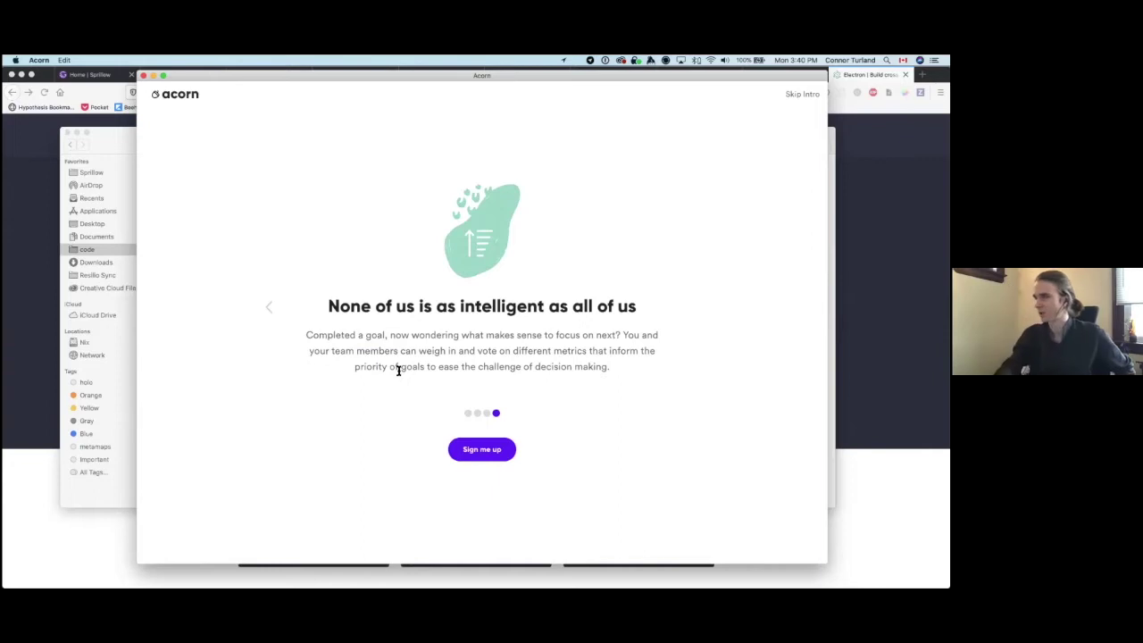
pyautogui.tripleClick(547, 363)
pyautogui.click(550, 357)
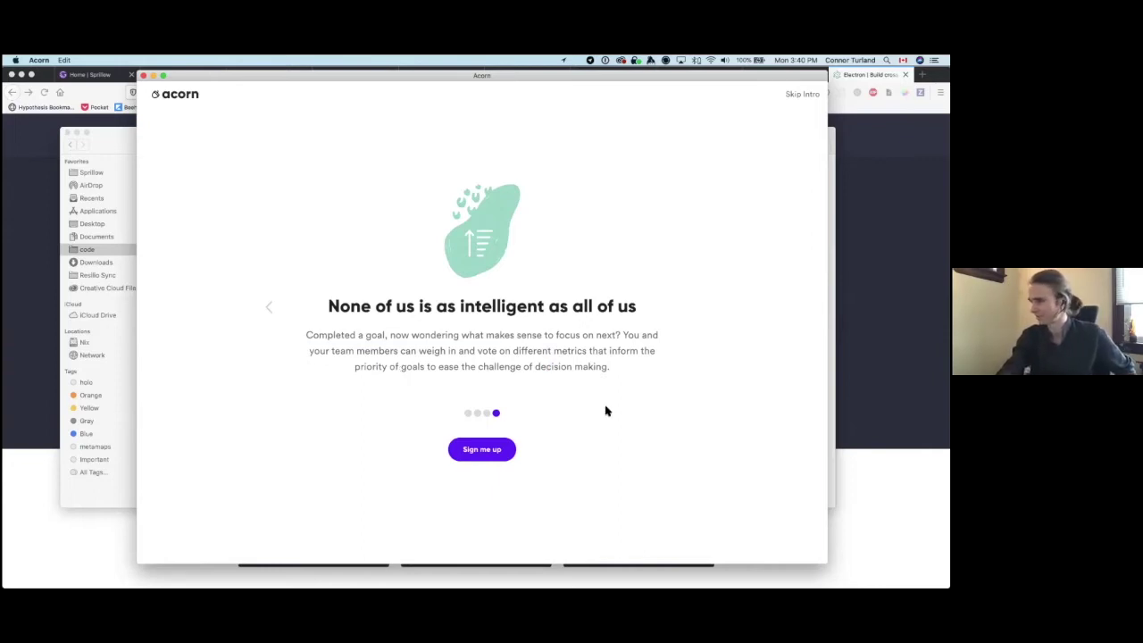
pyautogui.click(468, 446)
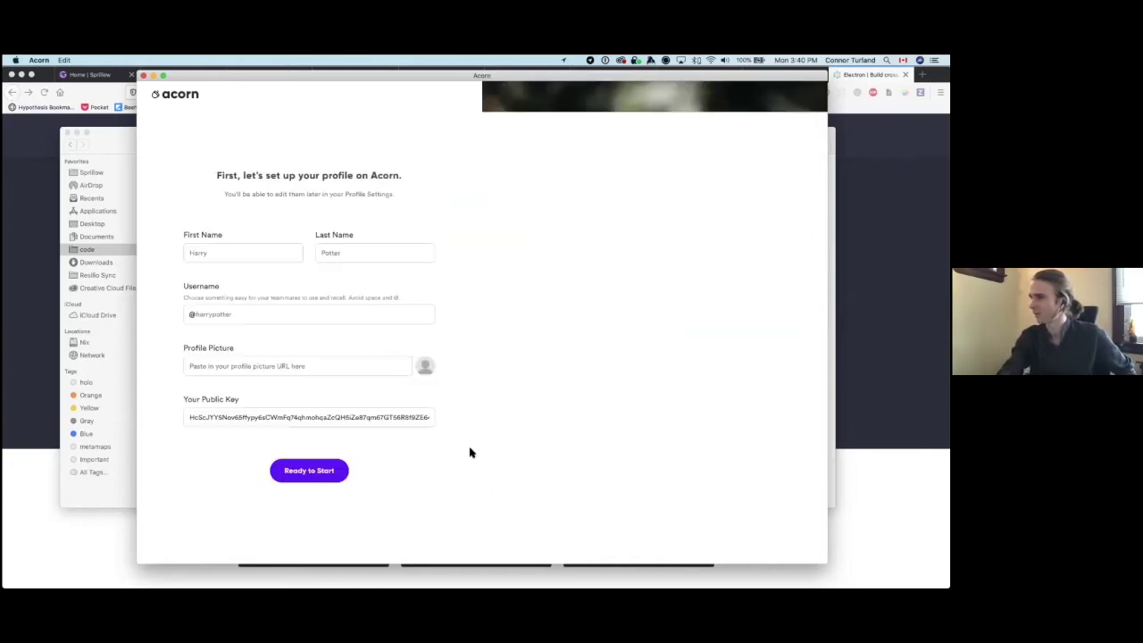
# Step: Enter the user's first name and username in the Acorn profile setup form
pyautogui.click(263, 257)
pyautogui.write('ConTurland')
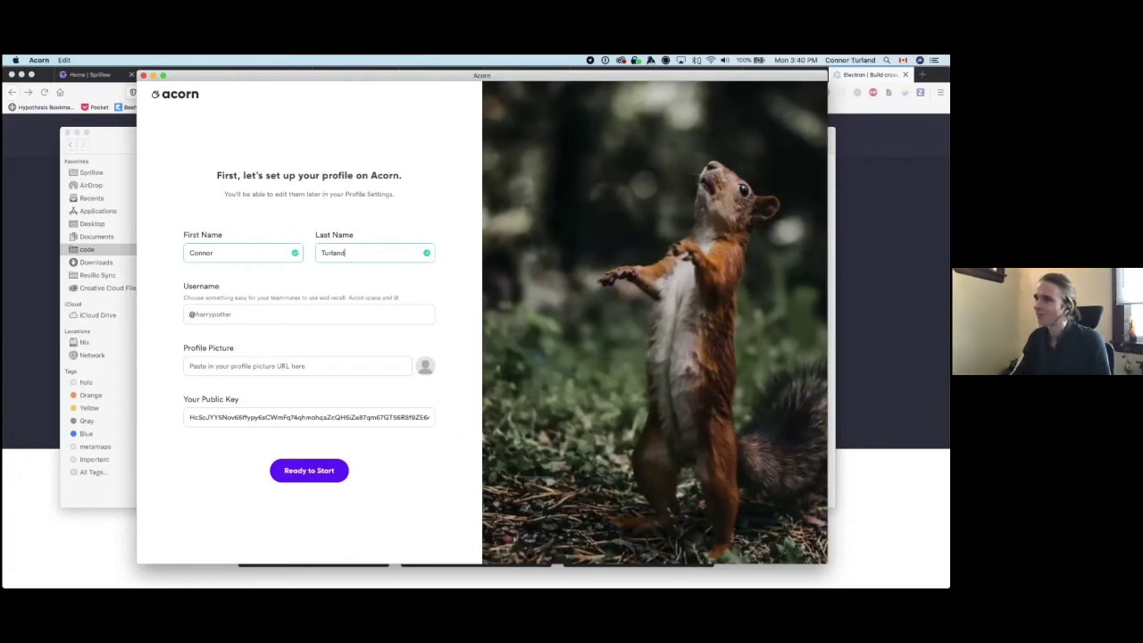
pyautogui.press('Tab')
pyautogui.write('con')
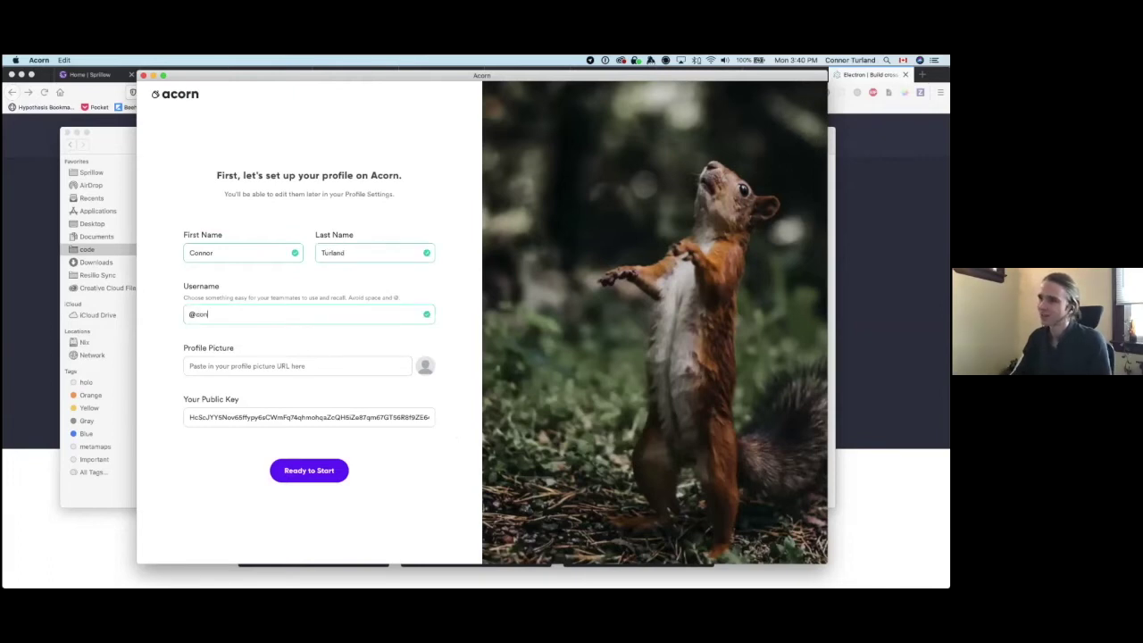
pyautogui.write('norturland')
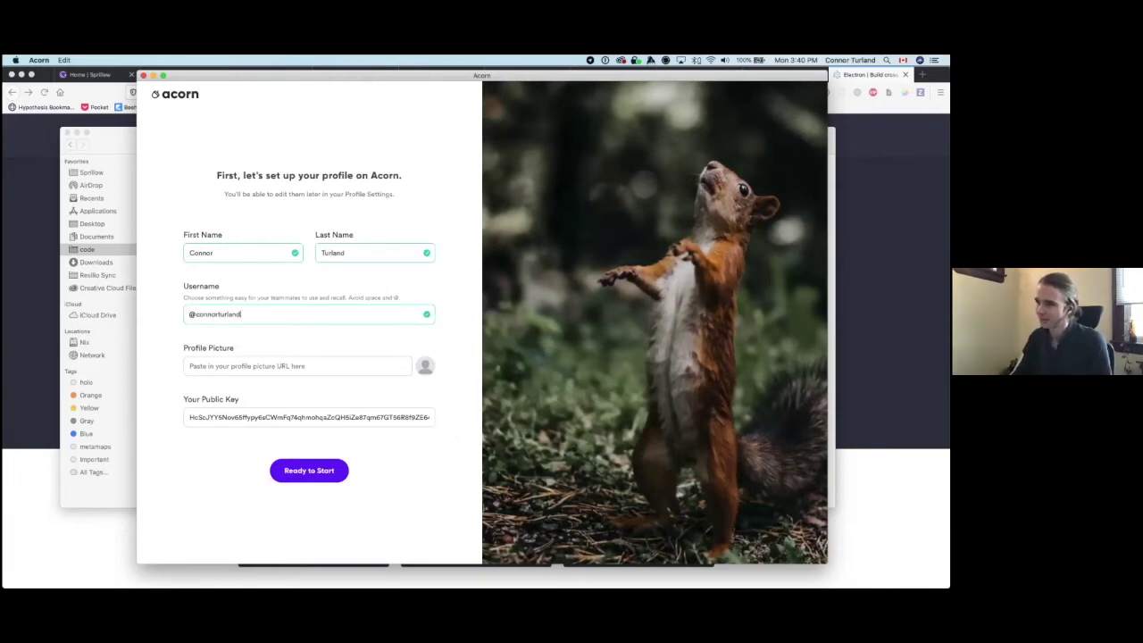
pyautogui.press('Tab')
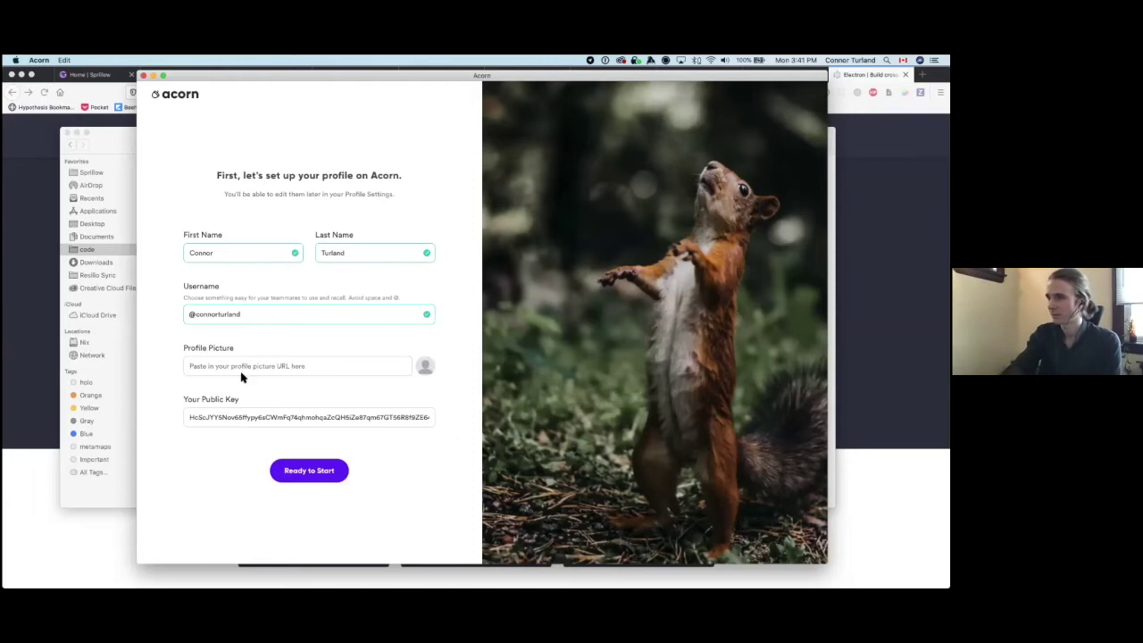
# Step: Load Twitter in a new Firefox tab, copy the user's profile photo image location, and return to Acorn
pyautogui.click(16, 274)
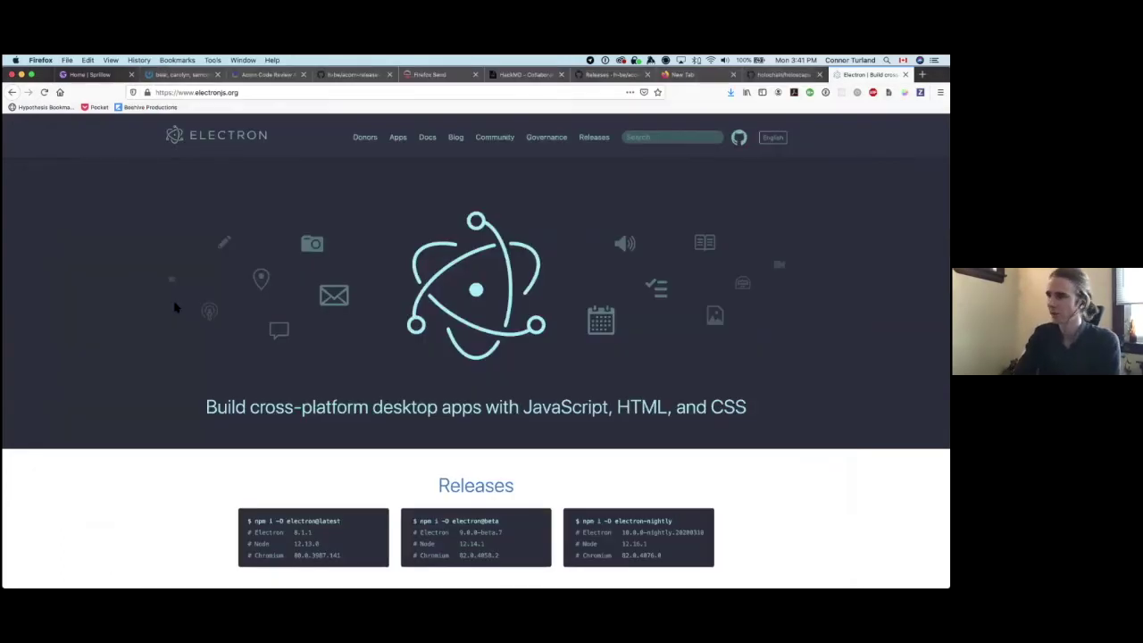
pyautogui.press('super+Tab')
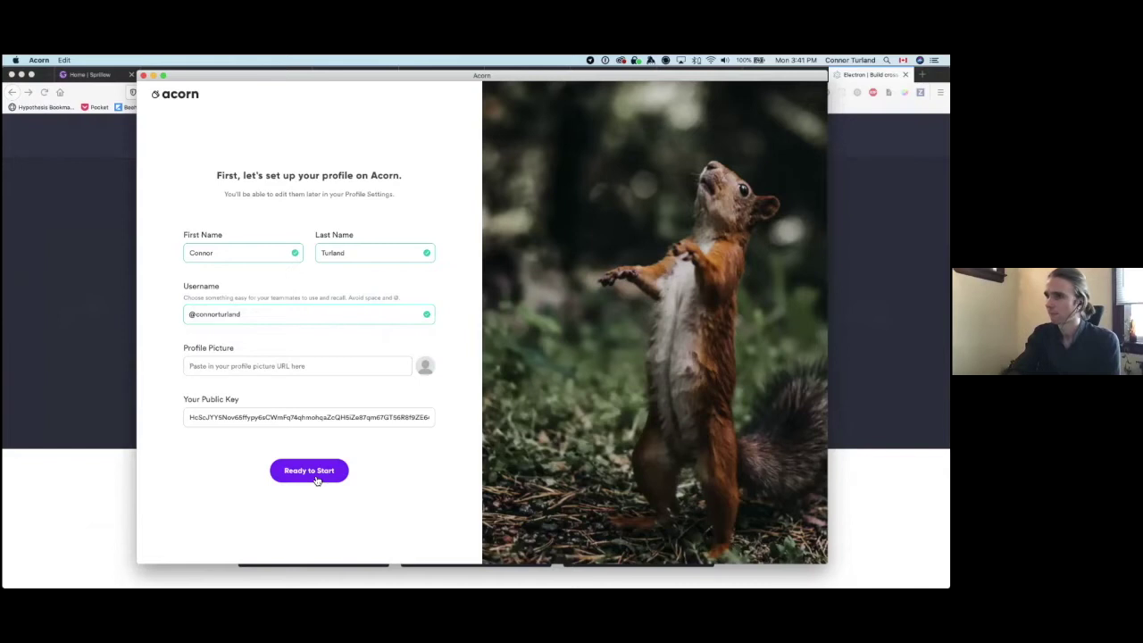
pyautogui.click(89, 349)
pyautogui.press('super+t')
pyautogui.write('twitter')
pyautogui.press('Return')
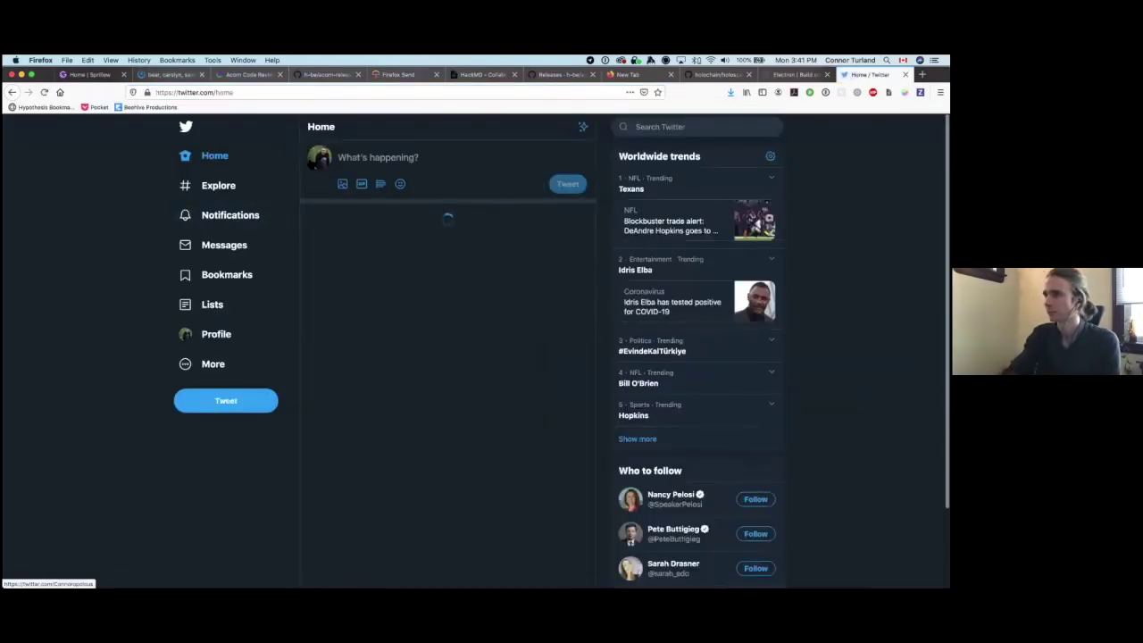
pyautogui.click(321, 159)
pyautogui.click(344, 228)
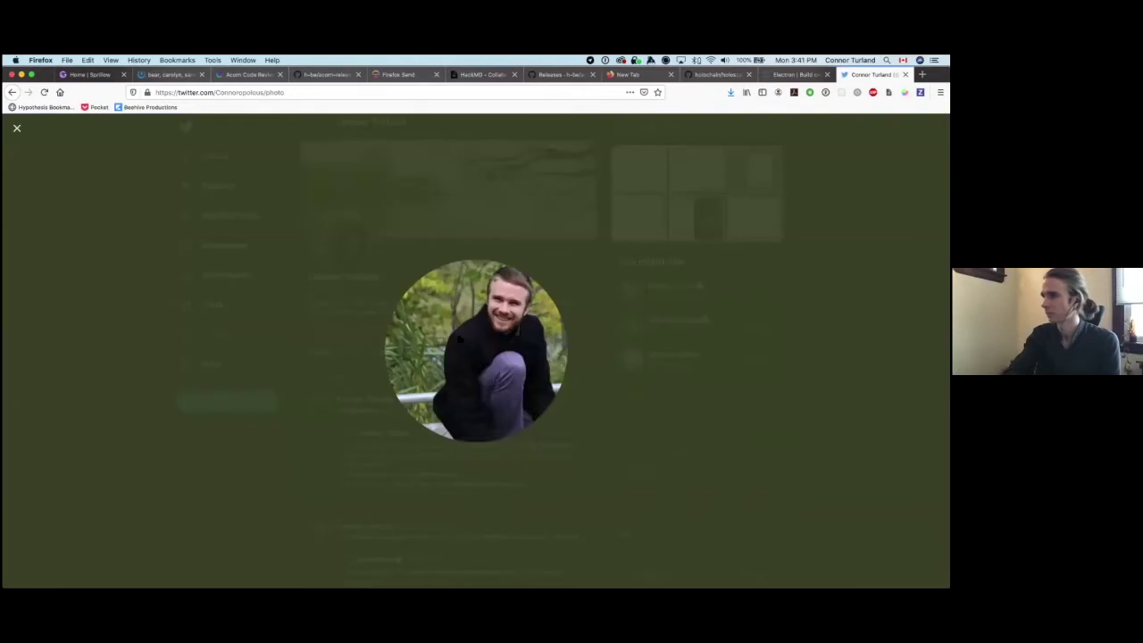
pyautogui.rightClick(460, 336)
pyautogui.click(496, 362)
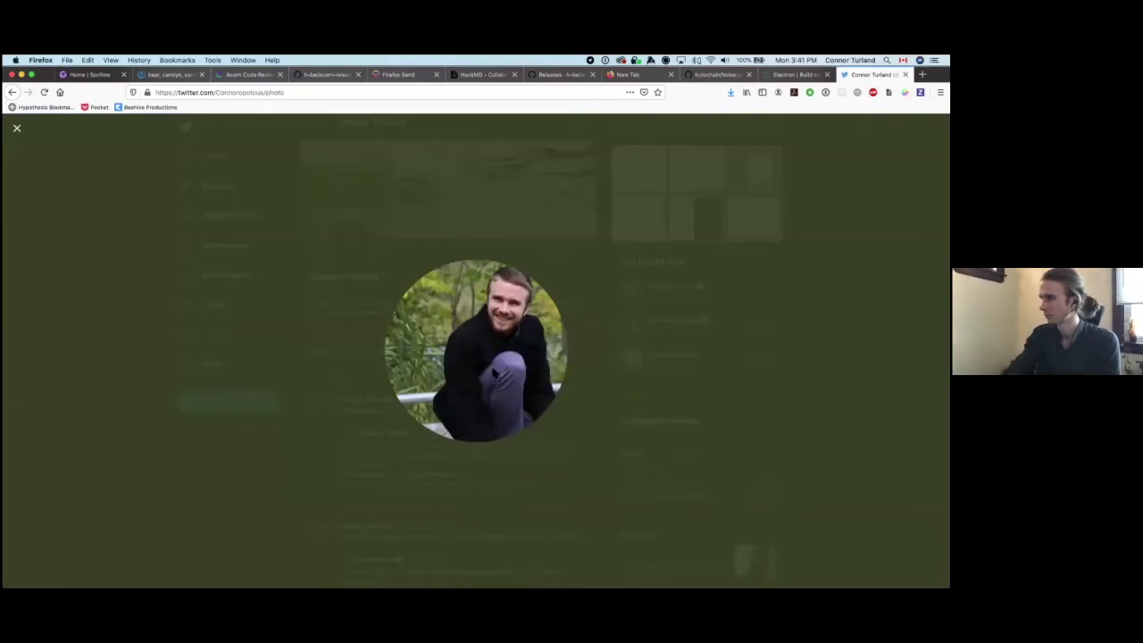
pyautogui.press('super+Tab')
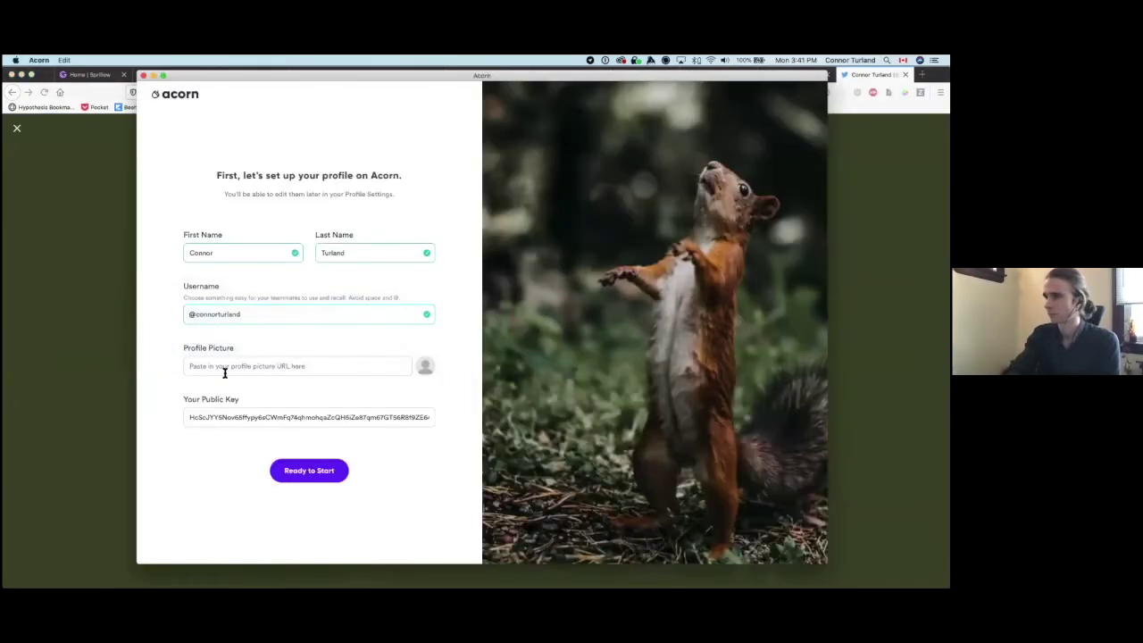
# Step: Paste the copied Twitter photo link into Profile Picture and choose 'Ready to Start'
pyautogui.click(263, 368)
pyautogui.press('super+v')
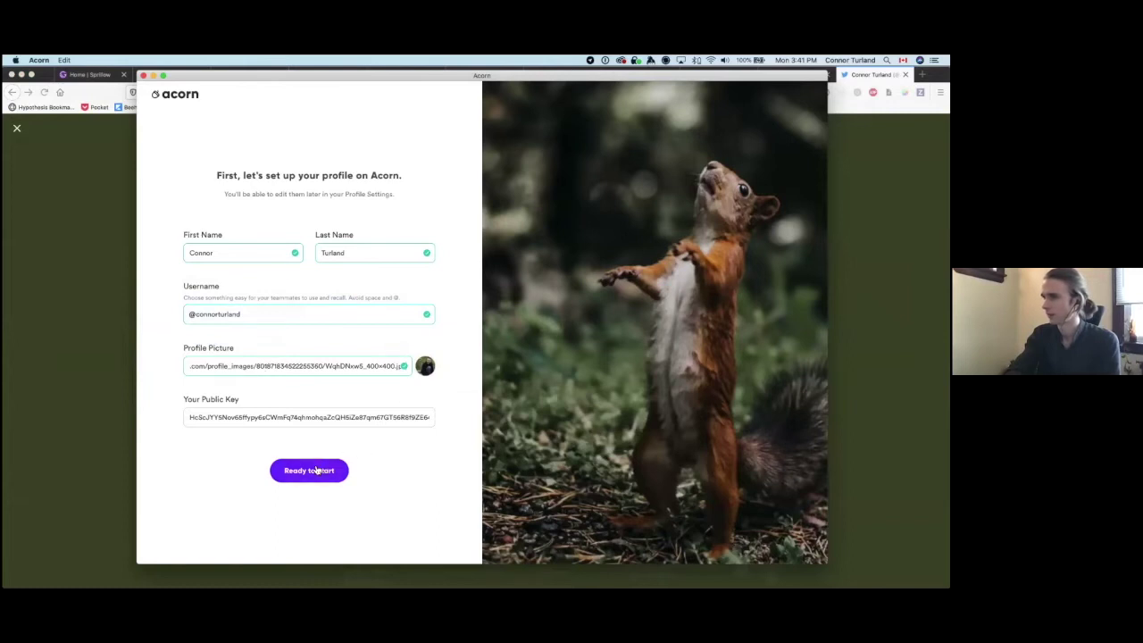
pyautogui.click(311, 473)
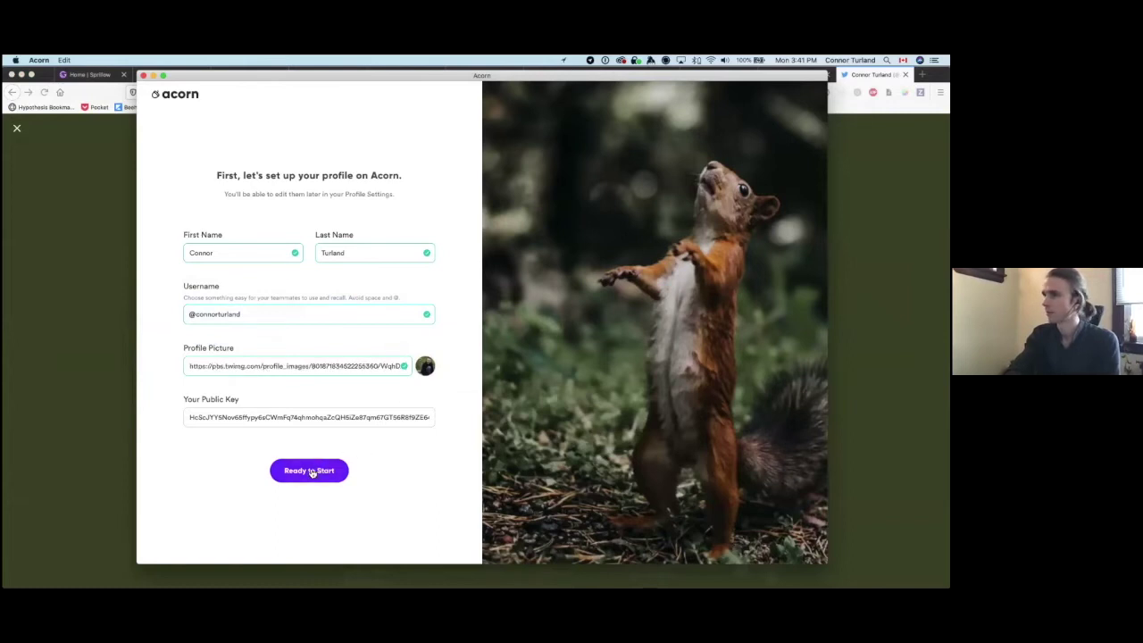
pyautogui.click(300, 470)
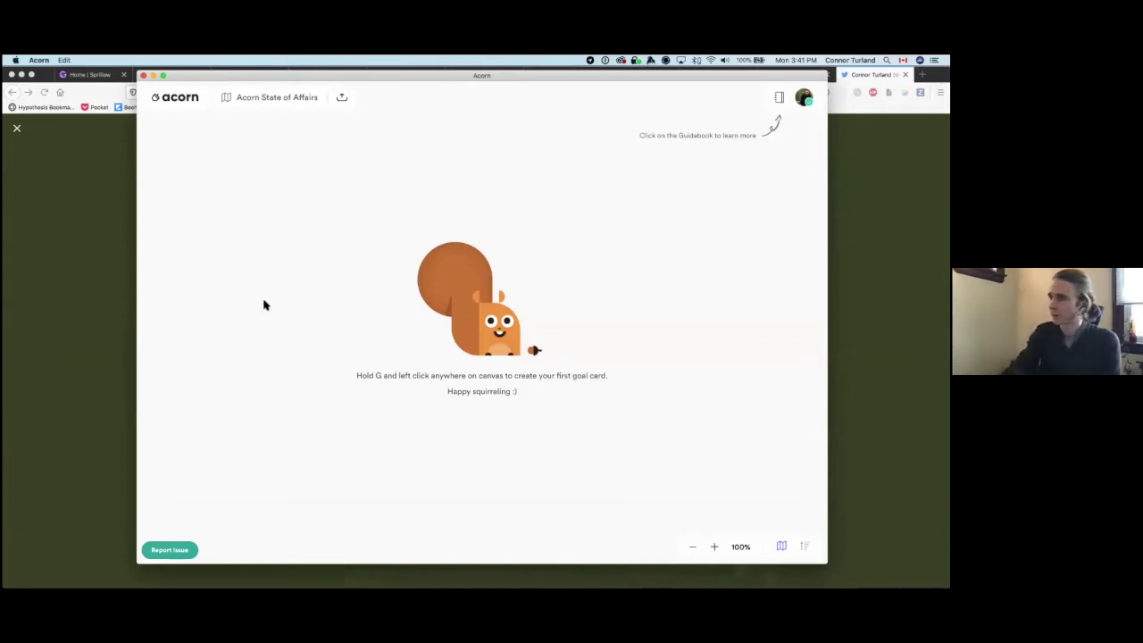
# Step: Place an empty goal card near the centre of the canvas using the G shortcut
pyautogui.press('g')
pyautogui.click(414, 215)
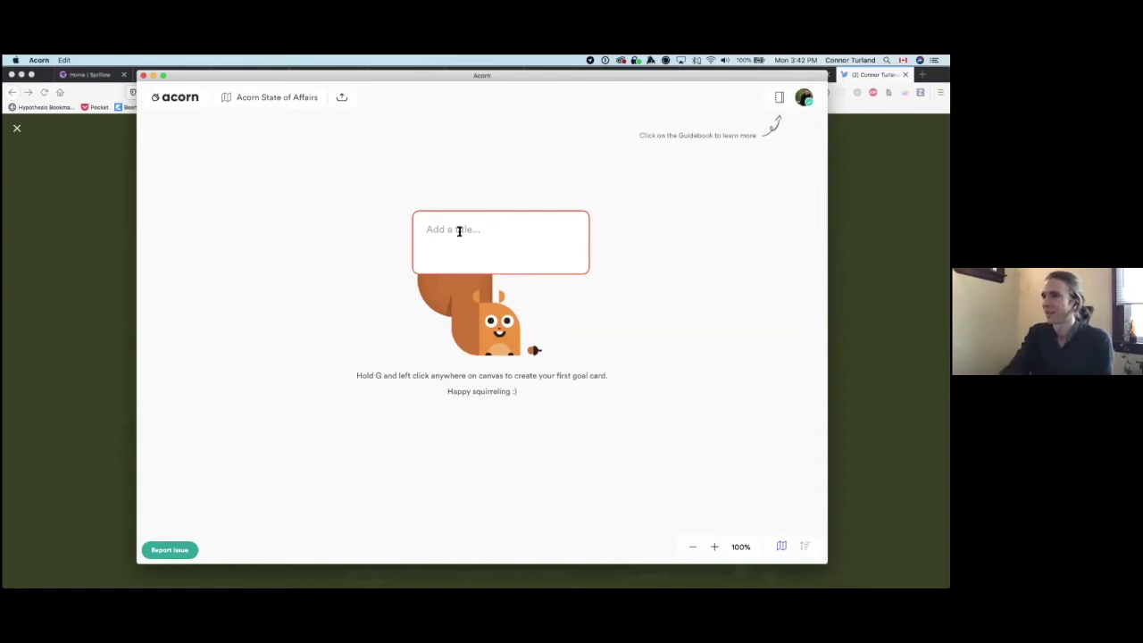
# Step: Title the new card 'Use Acorn to build Acorn' and leave it selected
pyautogui.write('Use Acorn ')
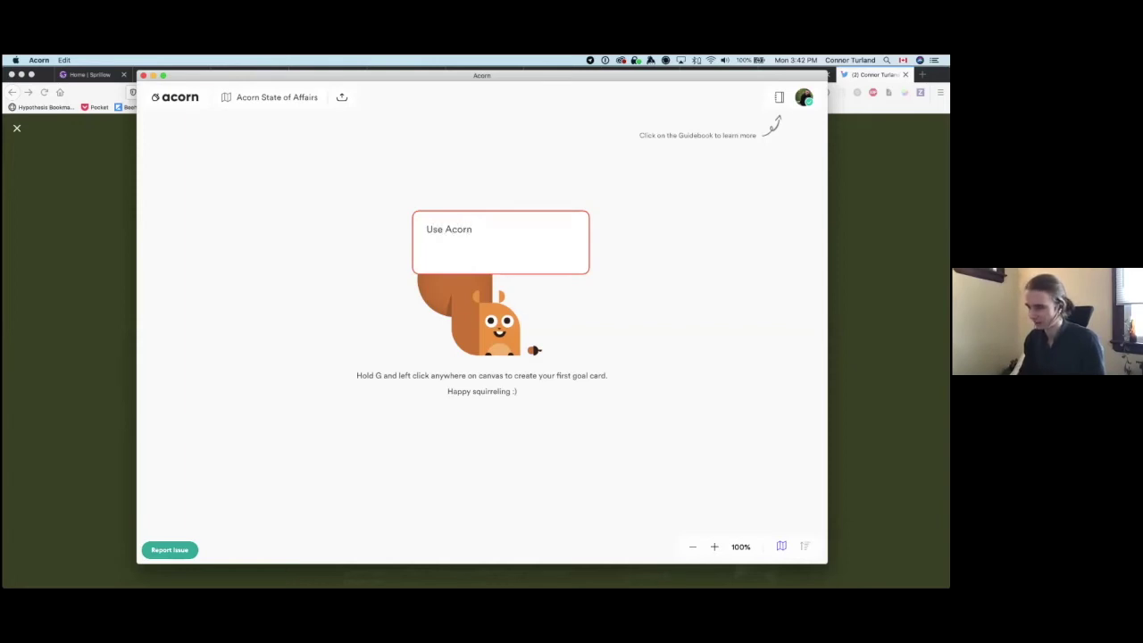
pyautogui.write('to ')
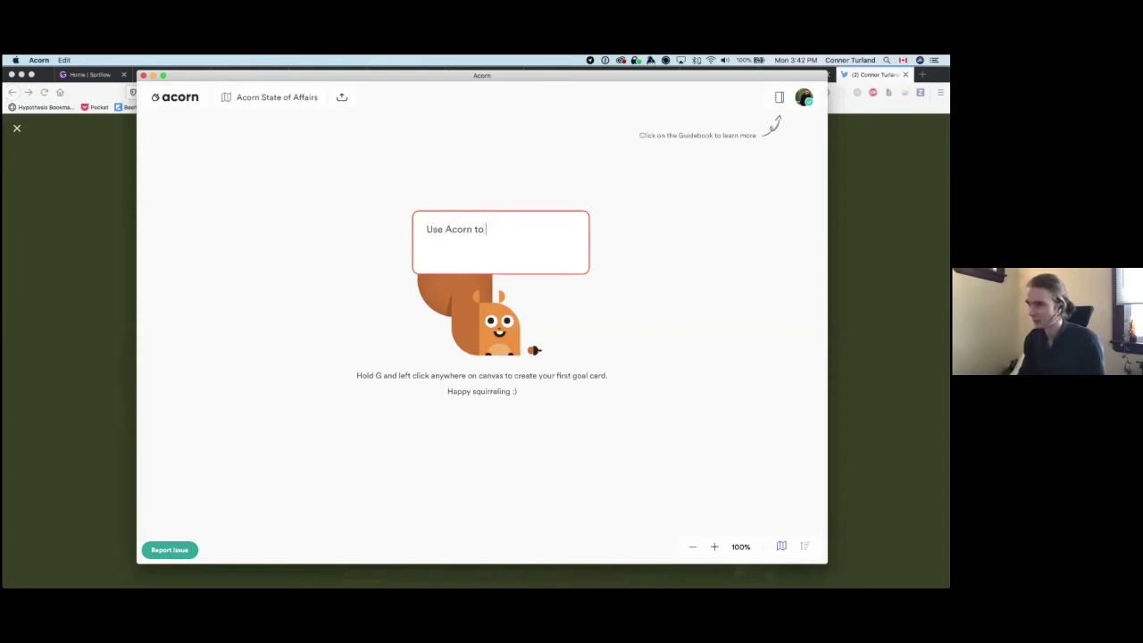
pyautogui.write('build Acorn')
pyautogui.press('Return')
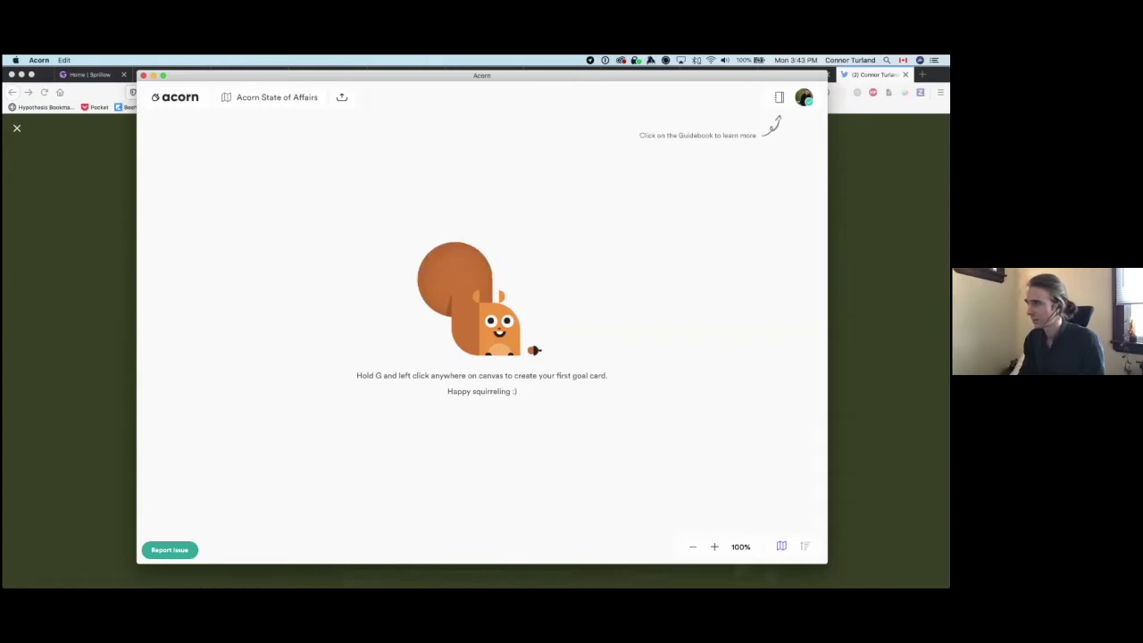
pyautogui.click(337, 145)
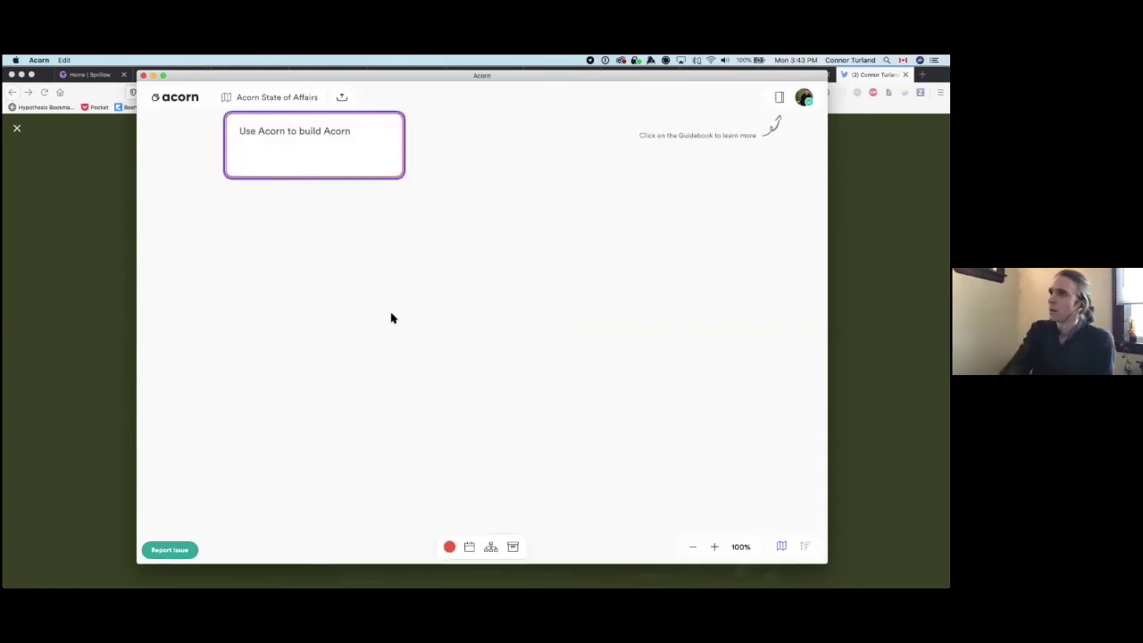
pyautogui.click(408, 243)
pyautogui.click(359, 172)
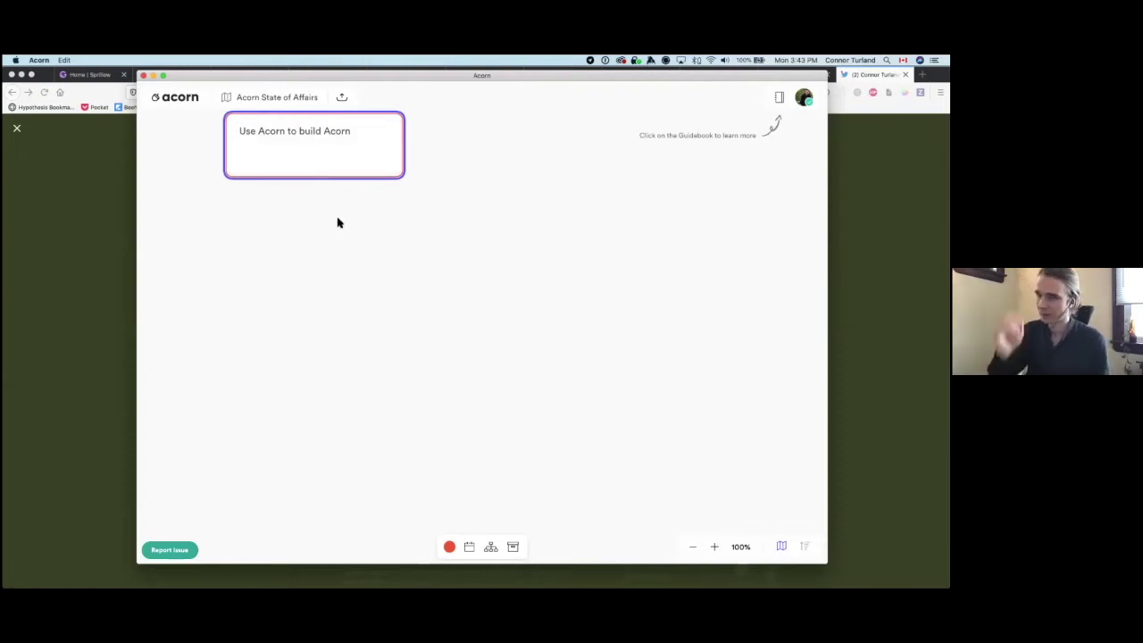
pyautogui.click(335, 158)
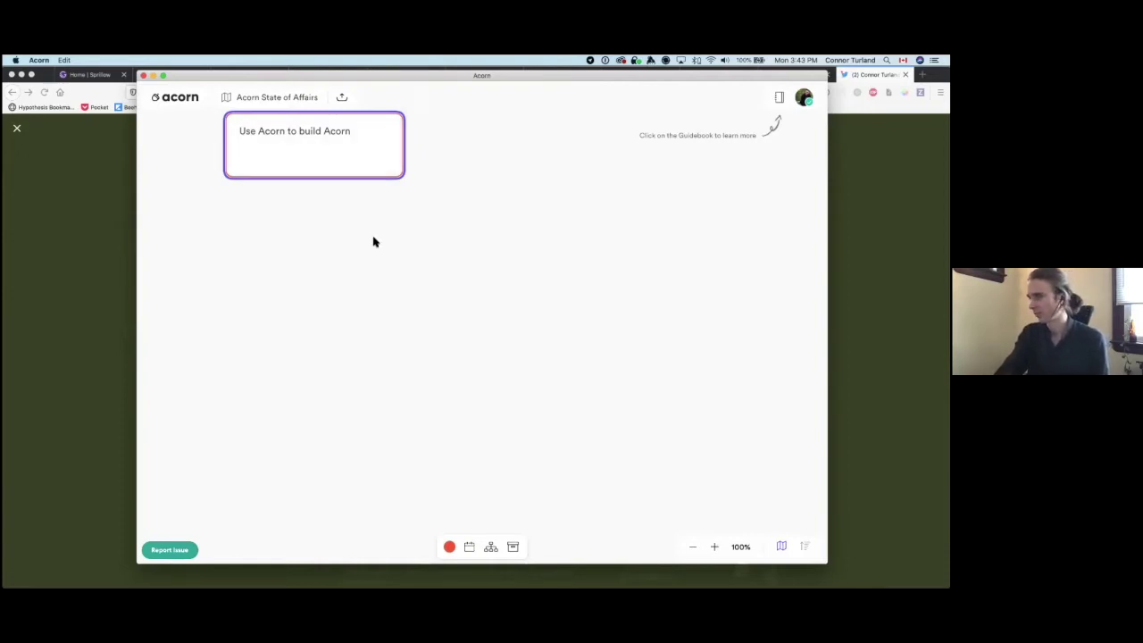
# Step: Add child cards 'User Testing' and 'Port over Miro tree to Acorn app' under the root goal
pyautogui.doubleClick(296, 253)
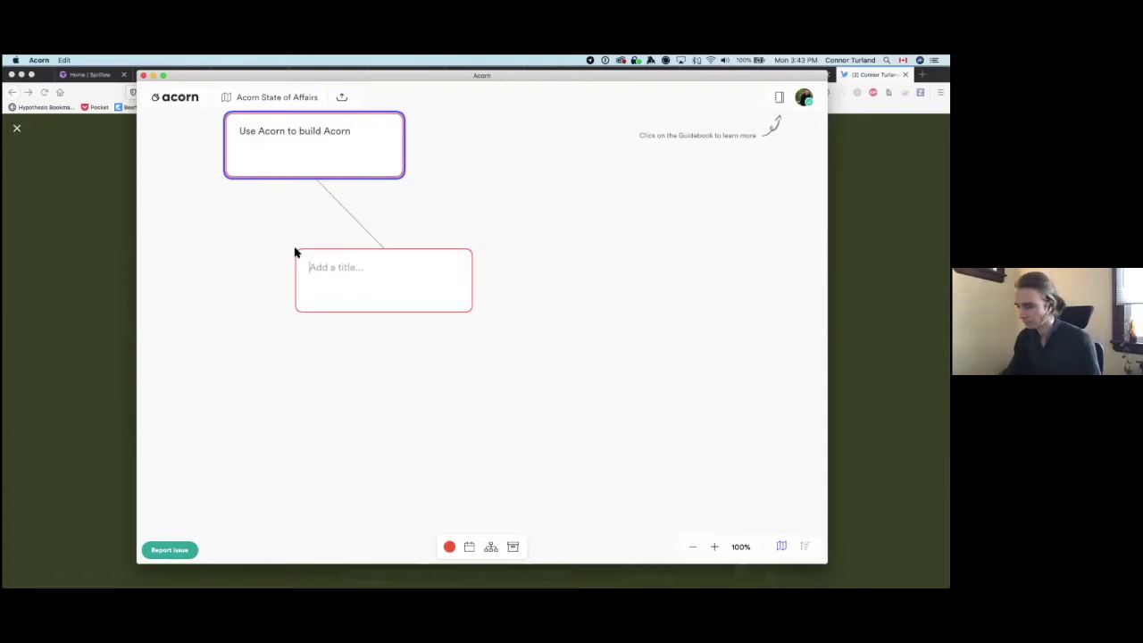
pyautogui.write('User Testing')
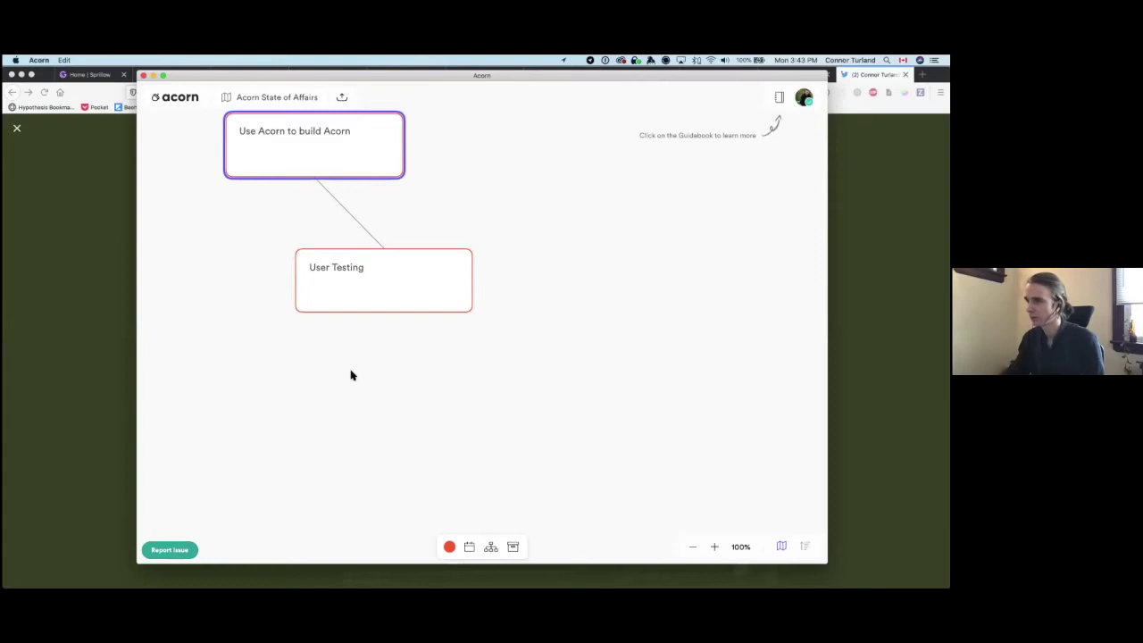
pyautogui.press('Return')
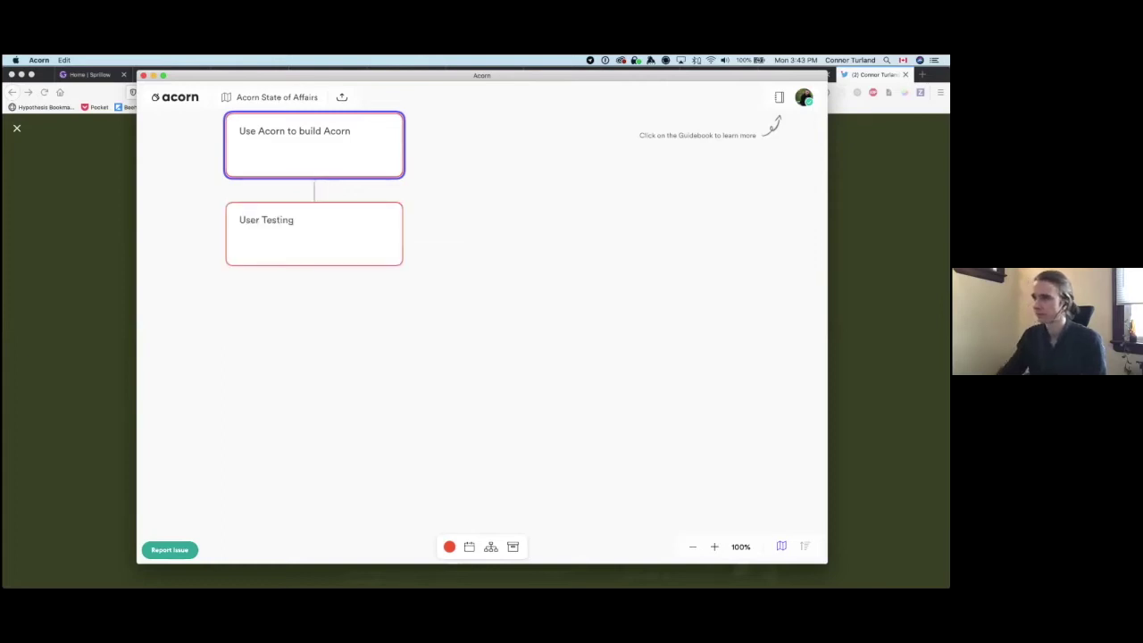
pyautogui.doubleClick(448, 263)
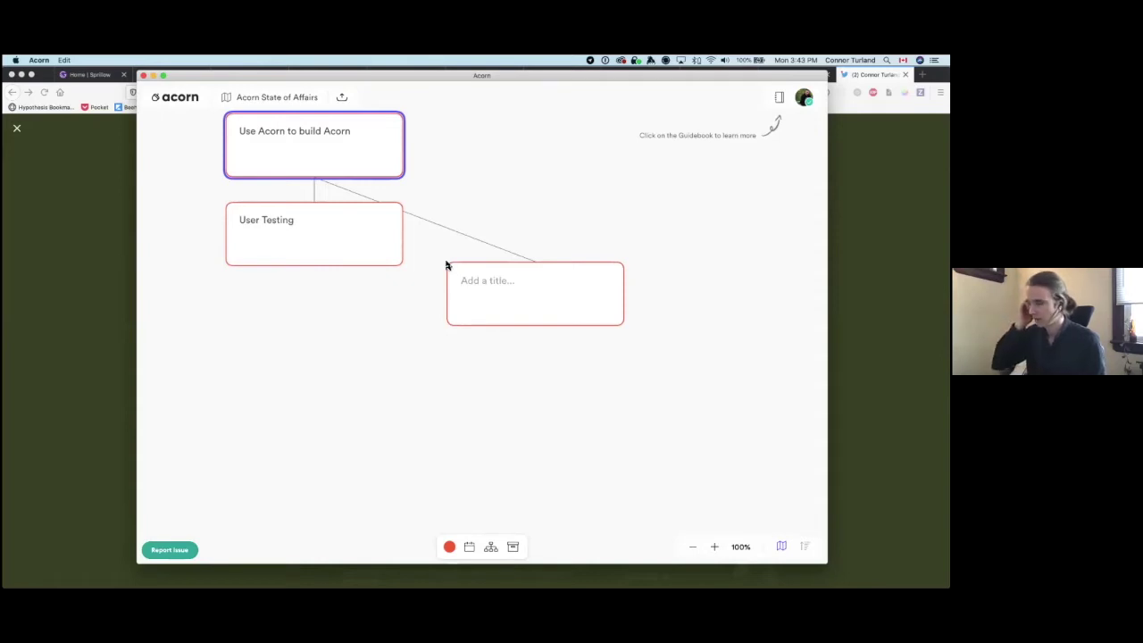
pyautogui.write('Port over M')
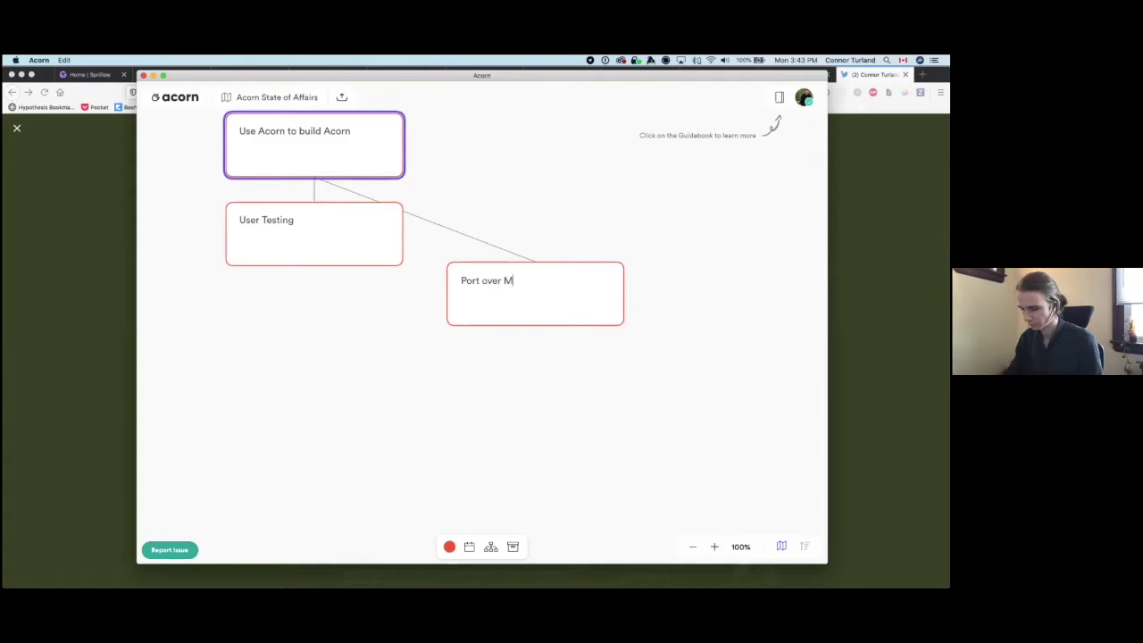
pyautogui.write('iro tree to Acorn app')
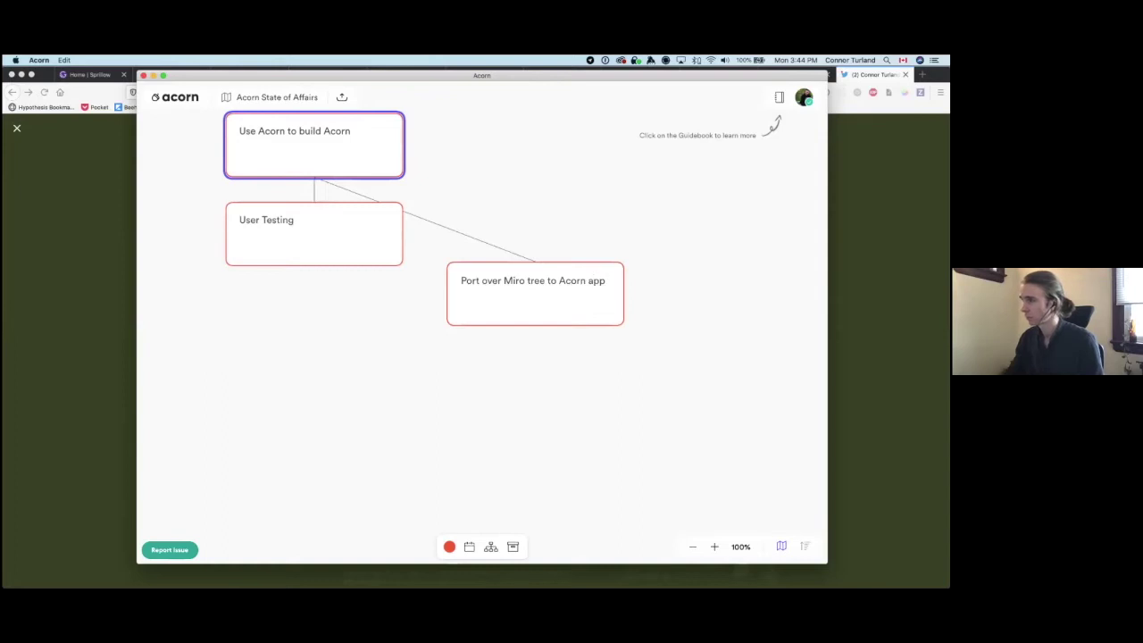
pyautogui.press('Return')
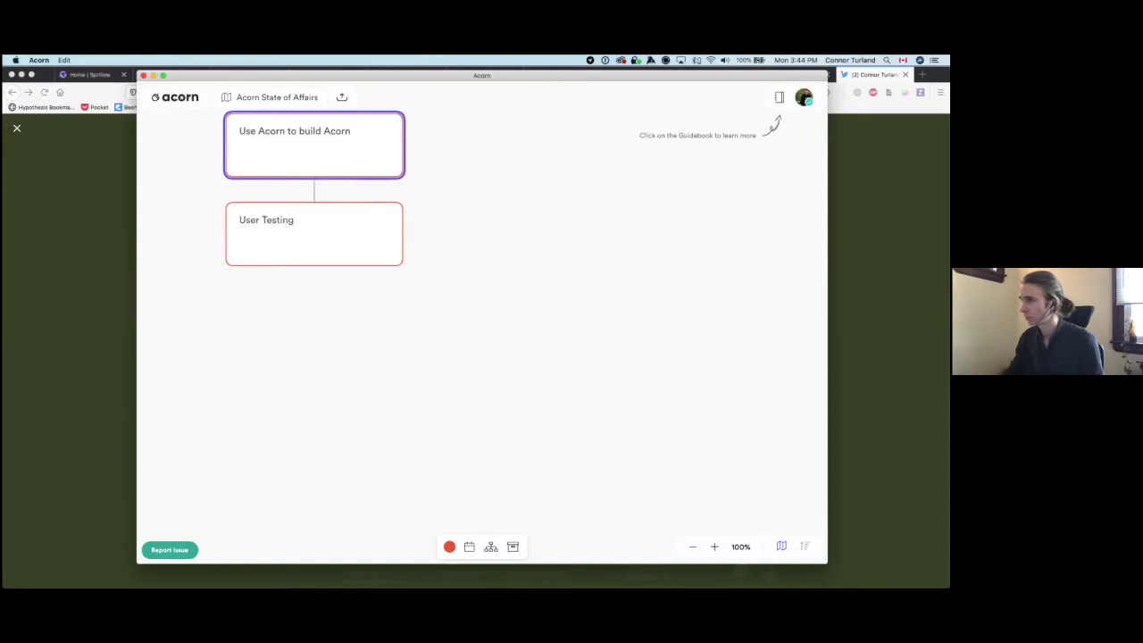
pyautogui.click(693, 271)
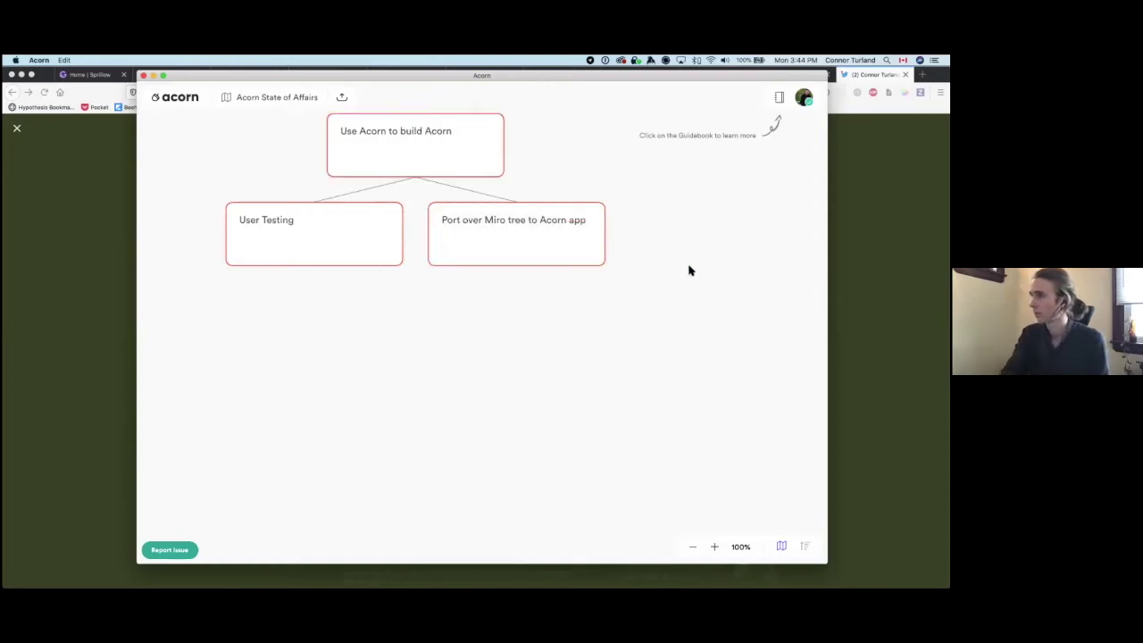
# Step: Add 'Node by node' under Port over Miro tree, 'Copy paste' beneath it, and zoom out to 70%
pyautogui.click(541, 264)
pyautogui.press('c')
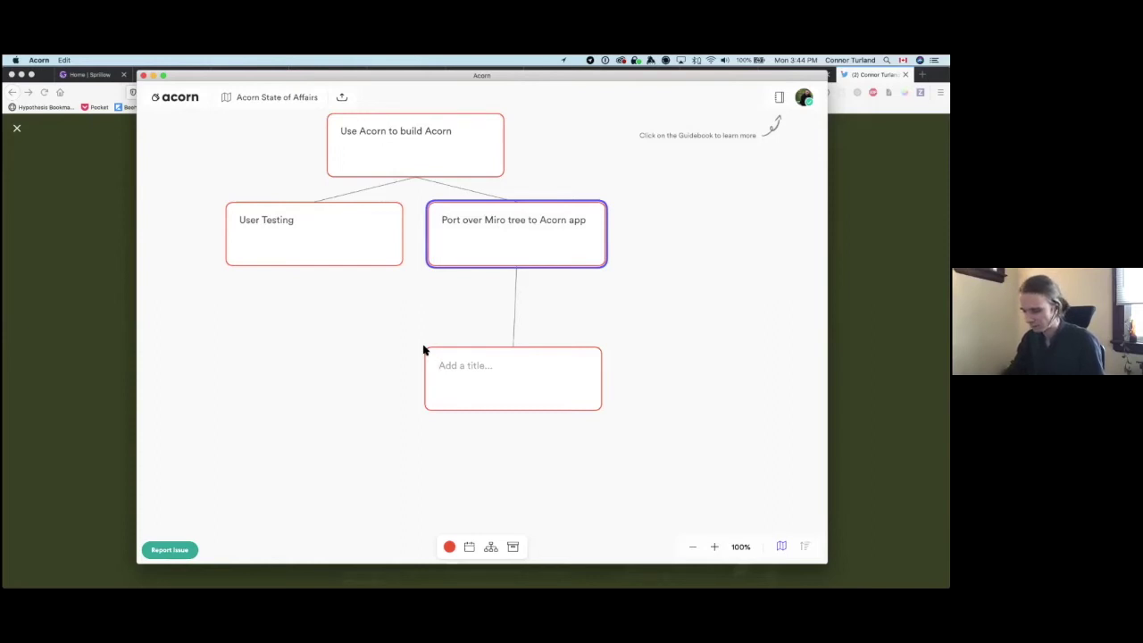
pyautogui.write('Needs by')
pyautogui.press('Escape')
pyautogui.click(485, 349)
pyautogui.press('g')
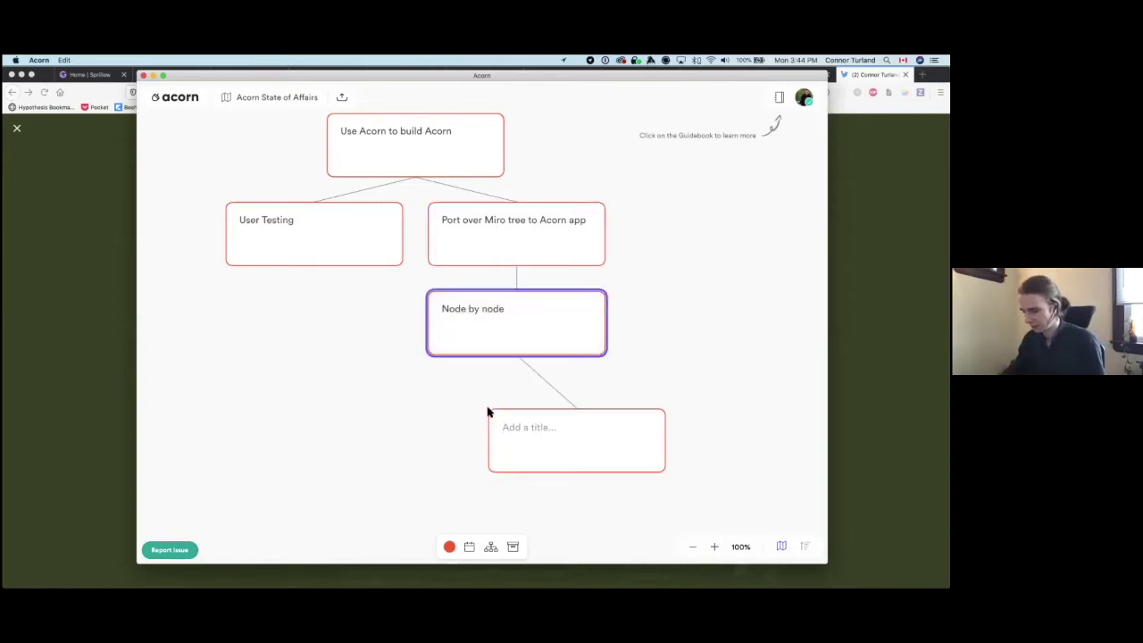
pyautogui.write('Copy paste')
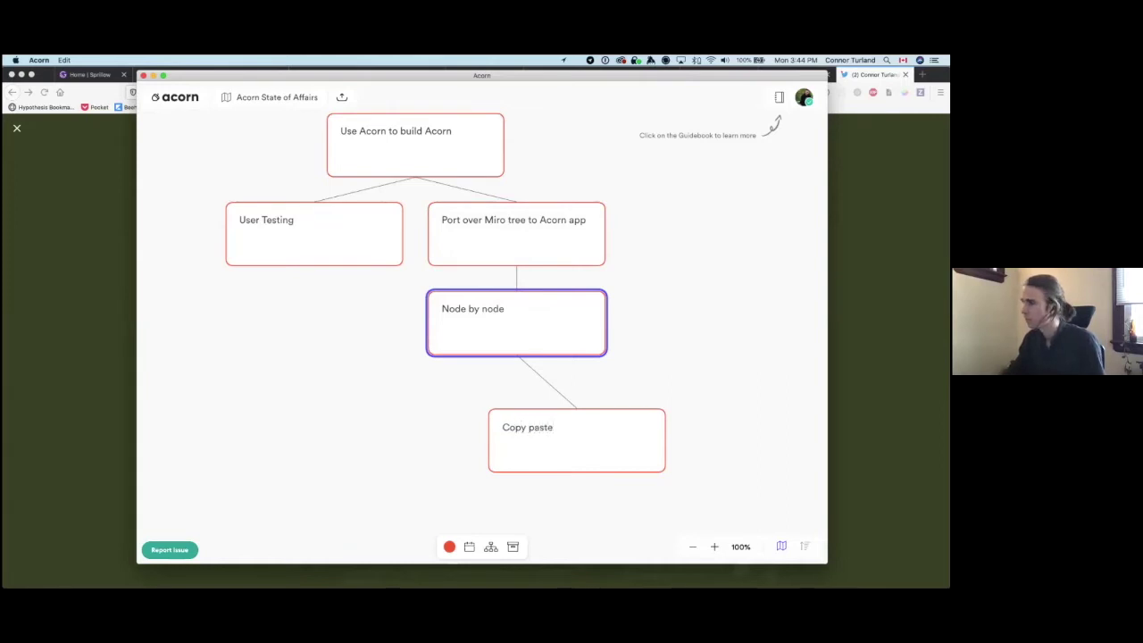
pyautogui.press('Escape')
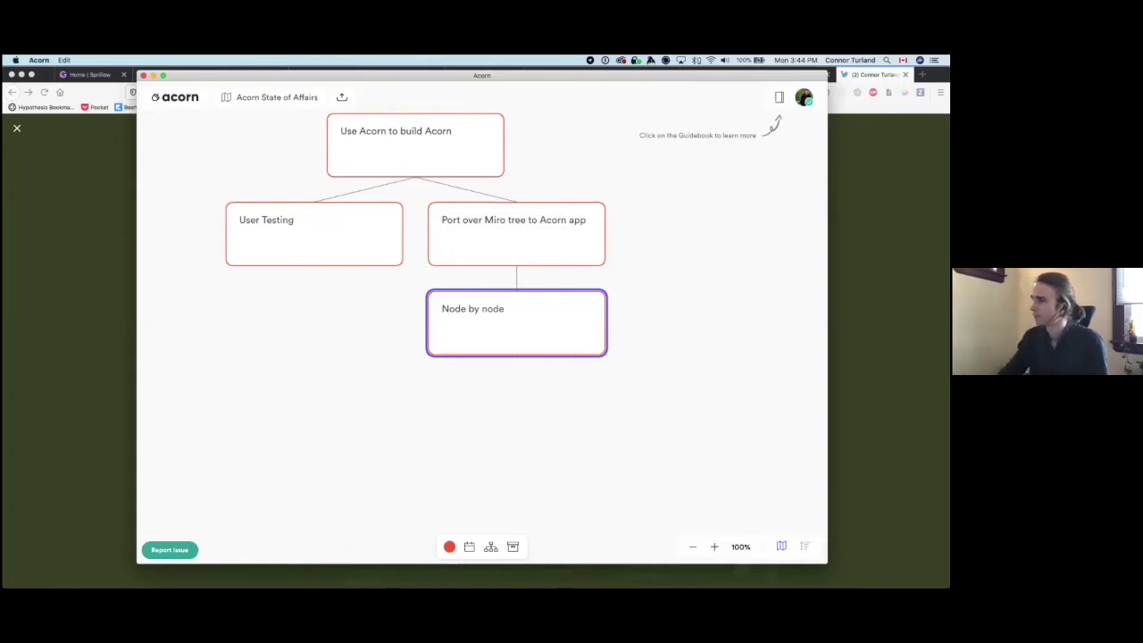
pyautogui.click(760, 477)
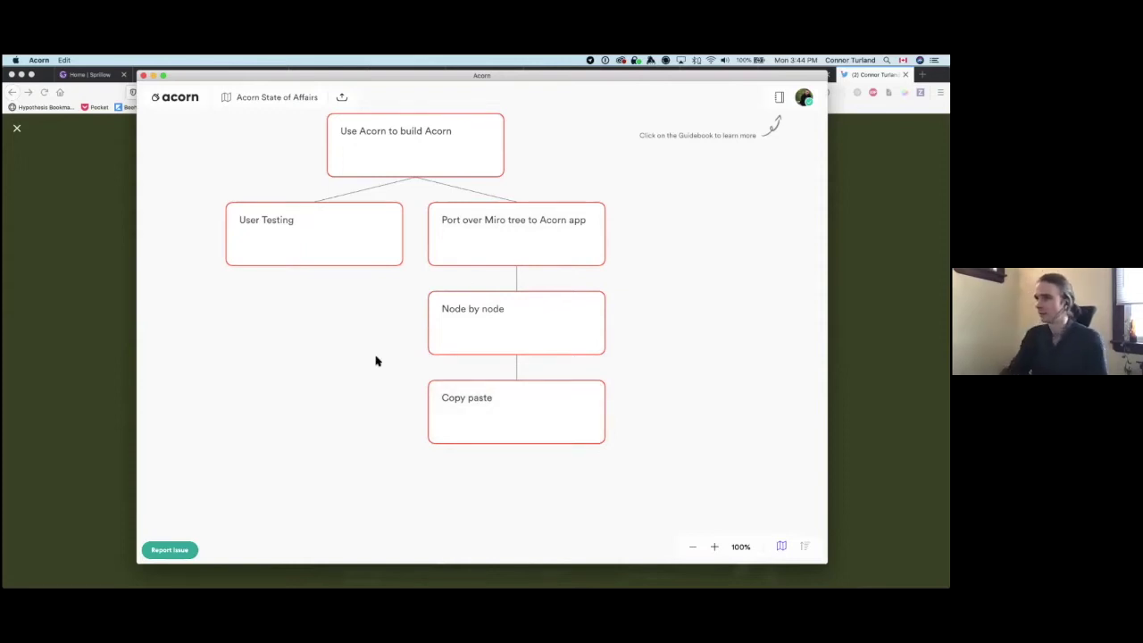
pyautogui.scroll(-3, 374, 361)
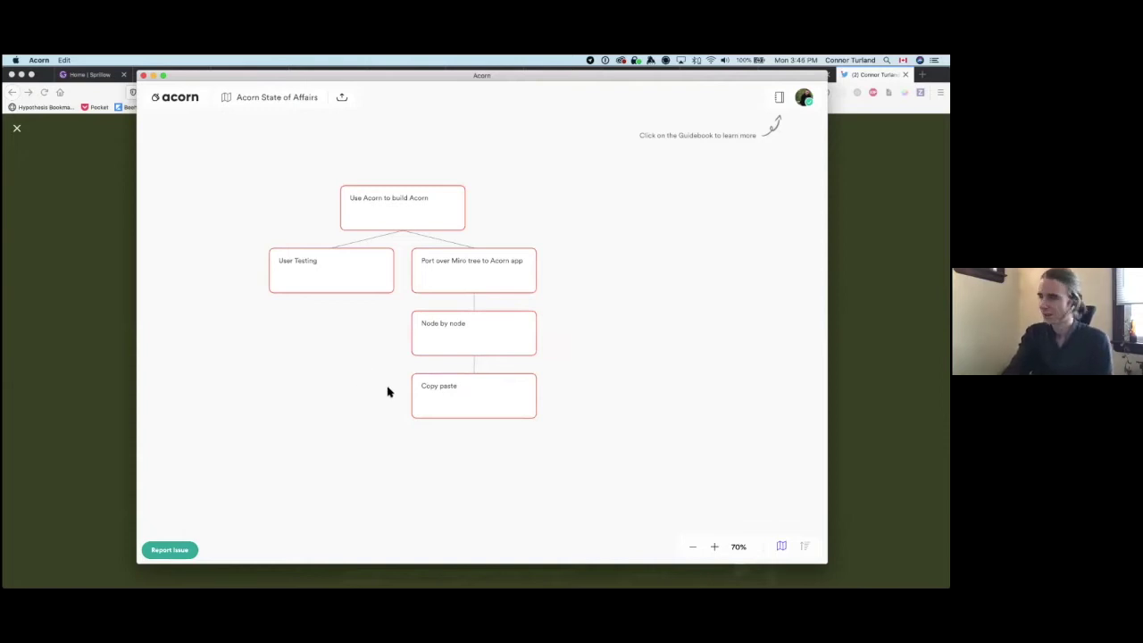
pyautogui.click(454, 414)
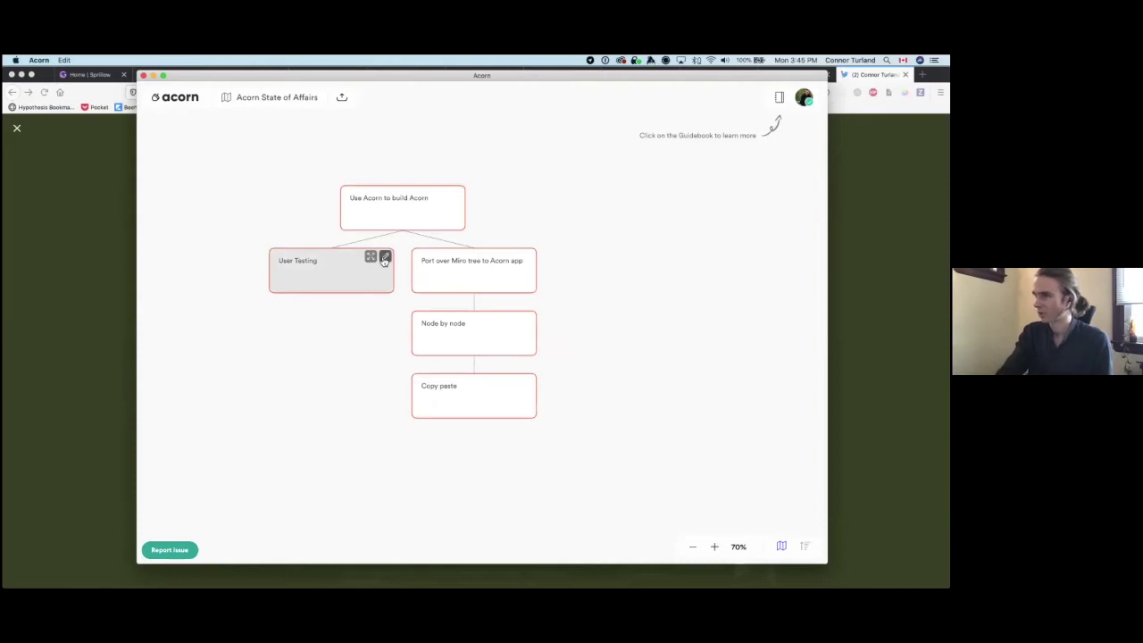
# Step: Assign the listed user to the User Testing card, leaving its timeframe unset
pyautogui.click(385, 258)
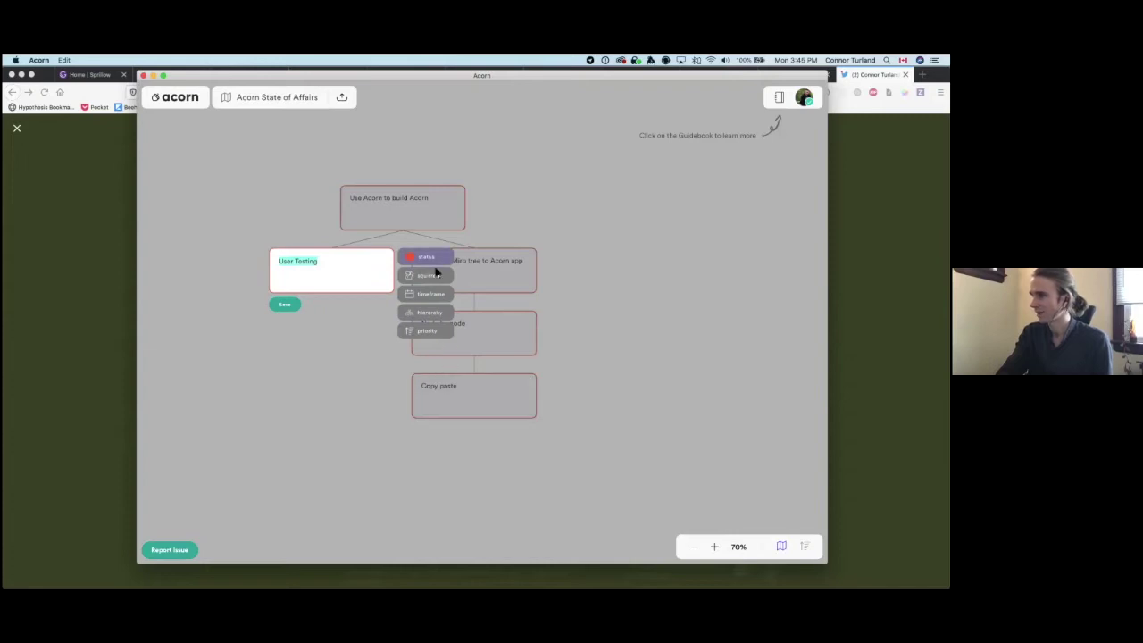
pyautogui.click(427, 275)
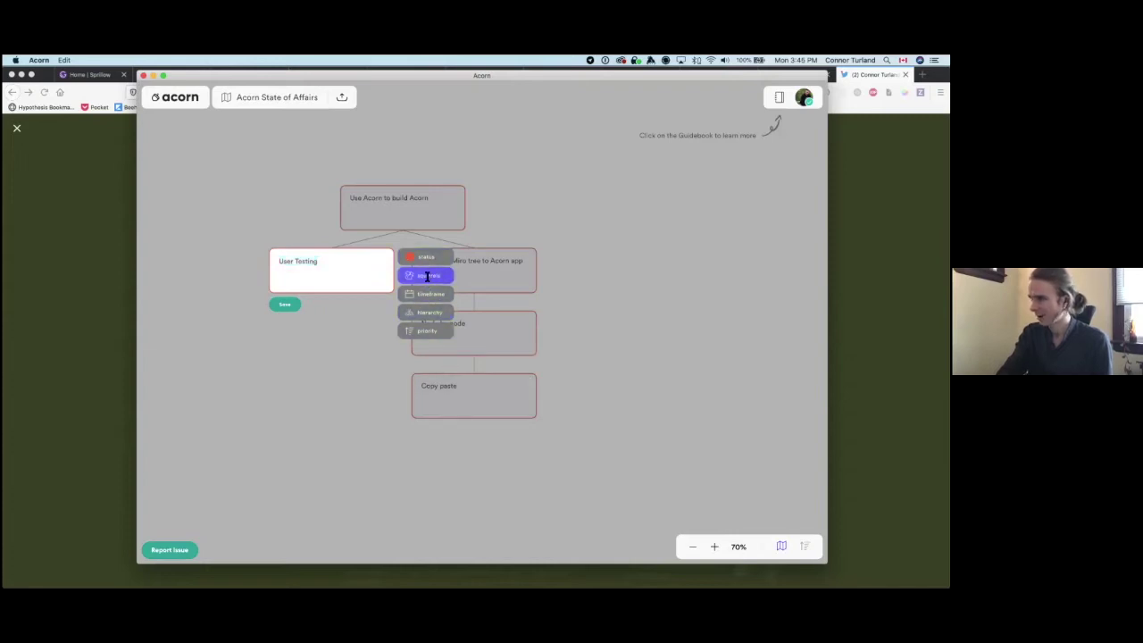
pyautogui.click(476, 292)
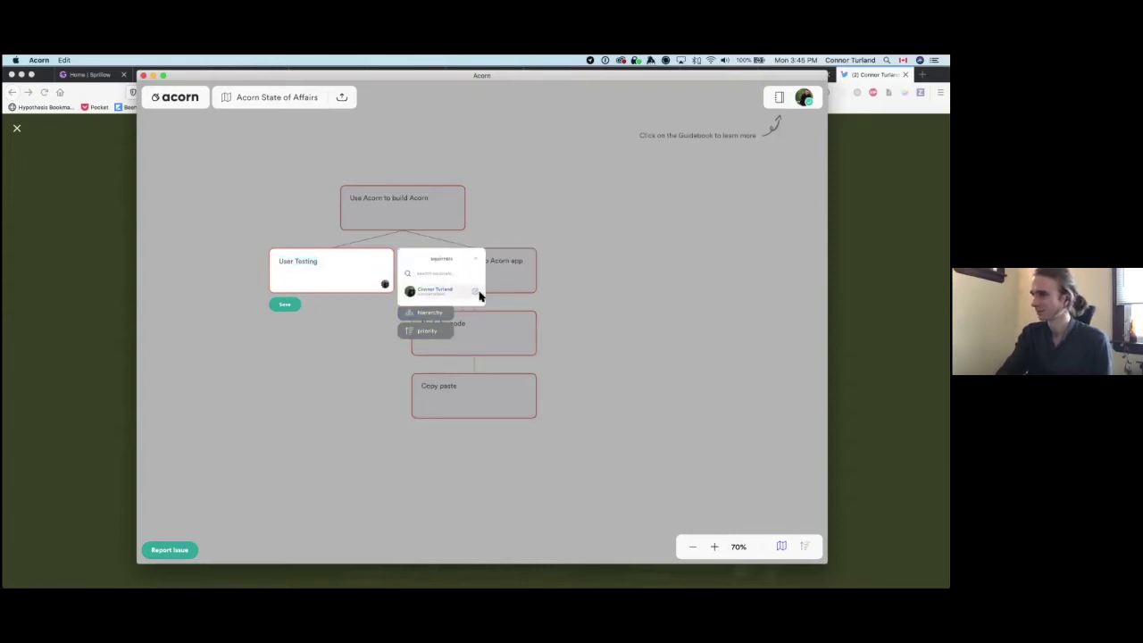
pyautogui.click(479, 260)
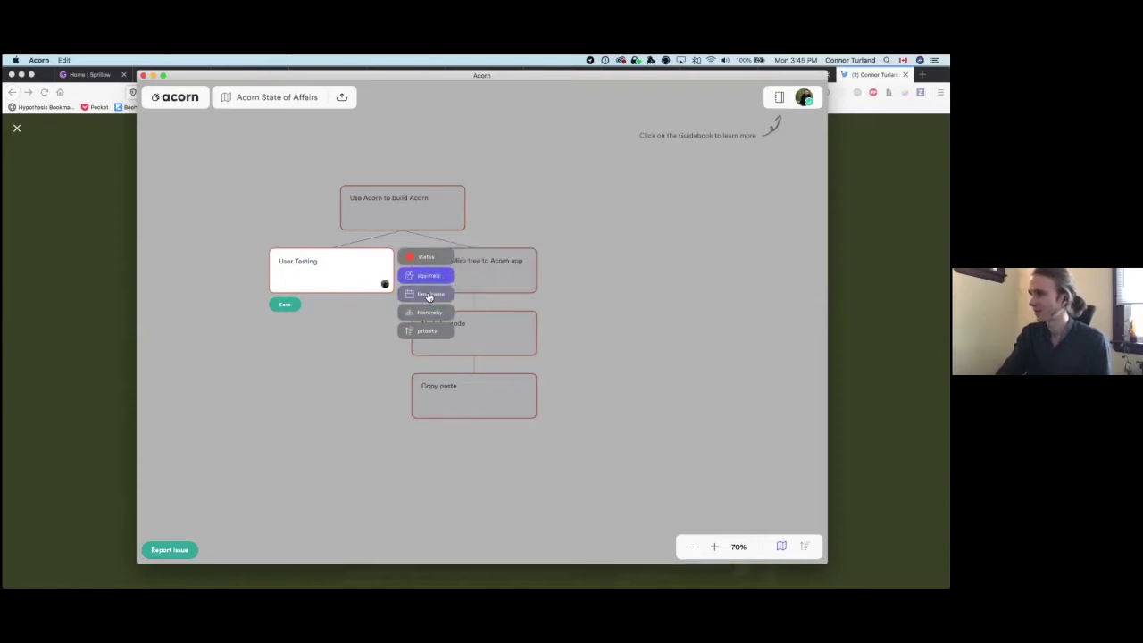
pyautogui.click(427, 293)
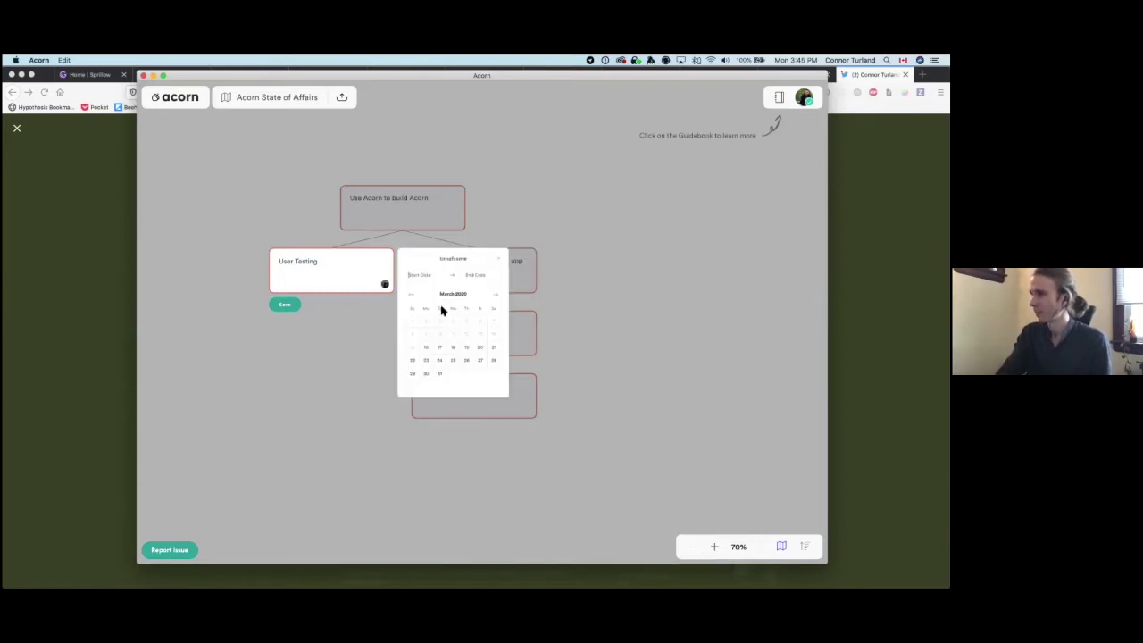
pyautogui.click(498, 259)
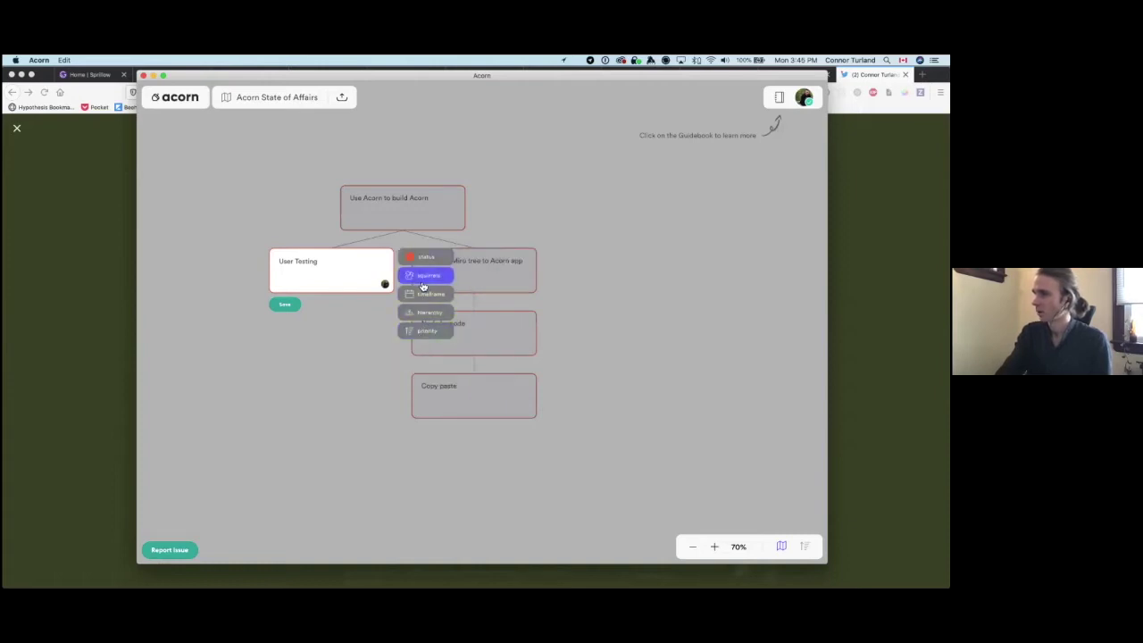
pyautogui.click(427, 275)
pyautogui.click(472, 259)
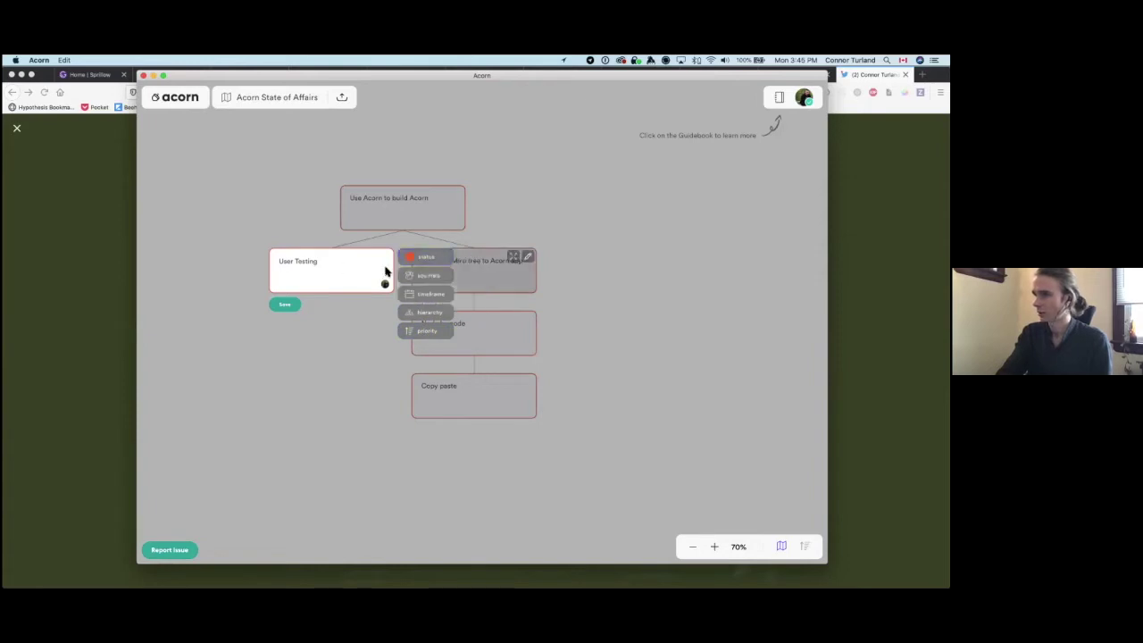
# Step: Give the card a blue status and retitle it 'User Testing Change'
pyautogui.click(426, 257)
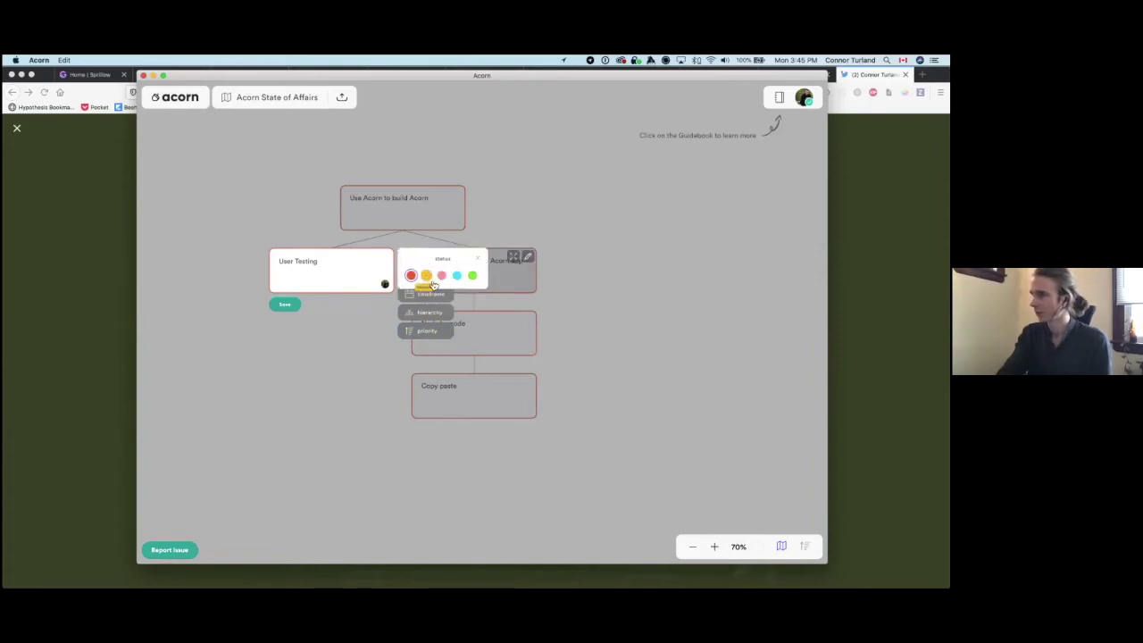
pyautogui.click(457, 277)
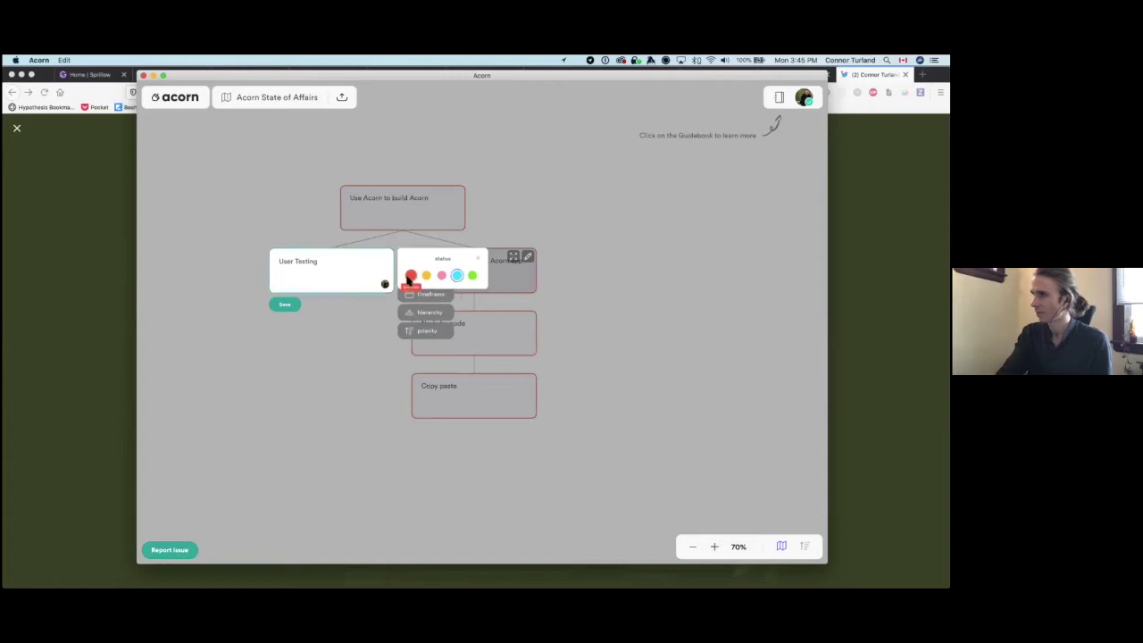
pyautogui.click(479, 261)
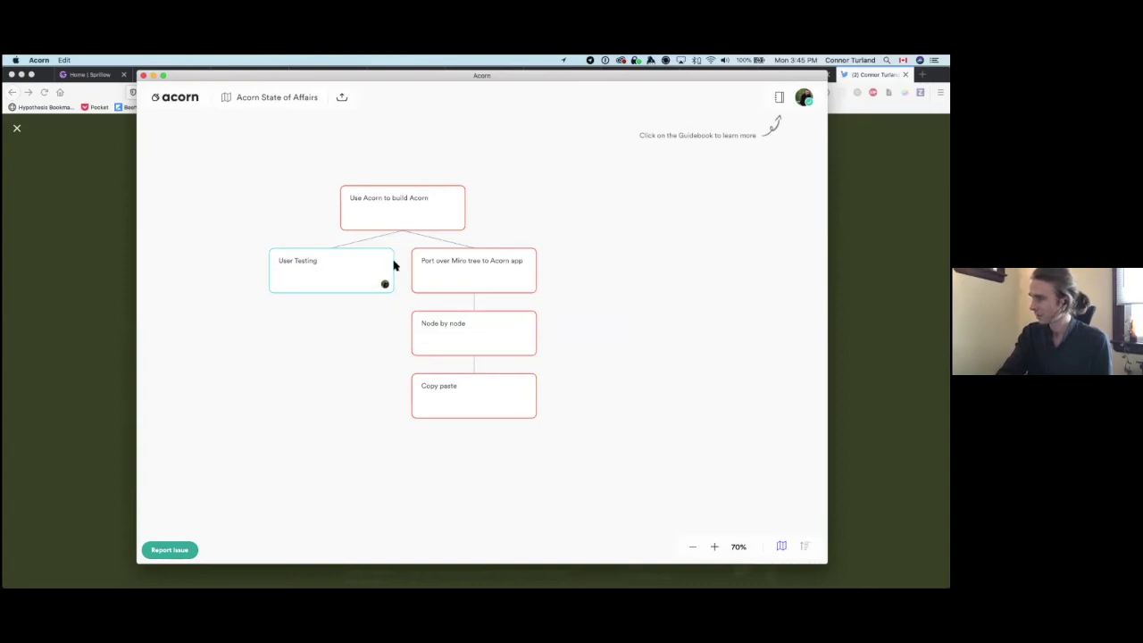
pyautogui.click(387, 263)
pyautogui.click(294, 223)
pyautogui.click(308, 259)
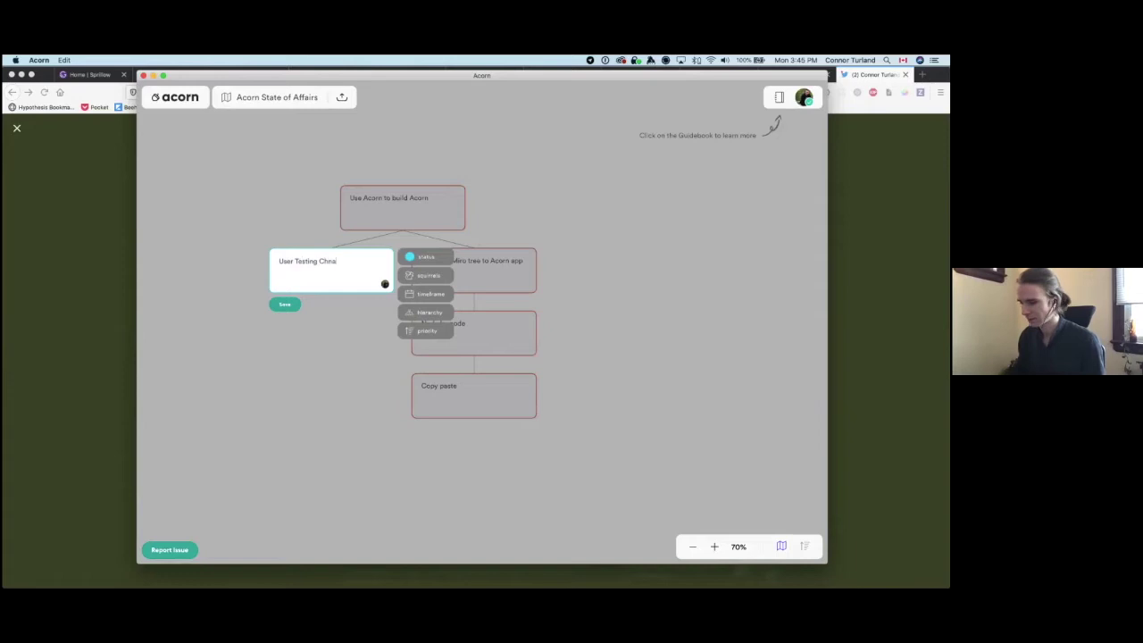
pyautogui.press('Escape')
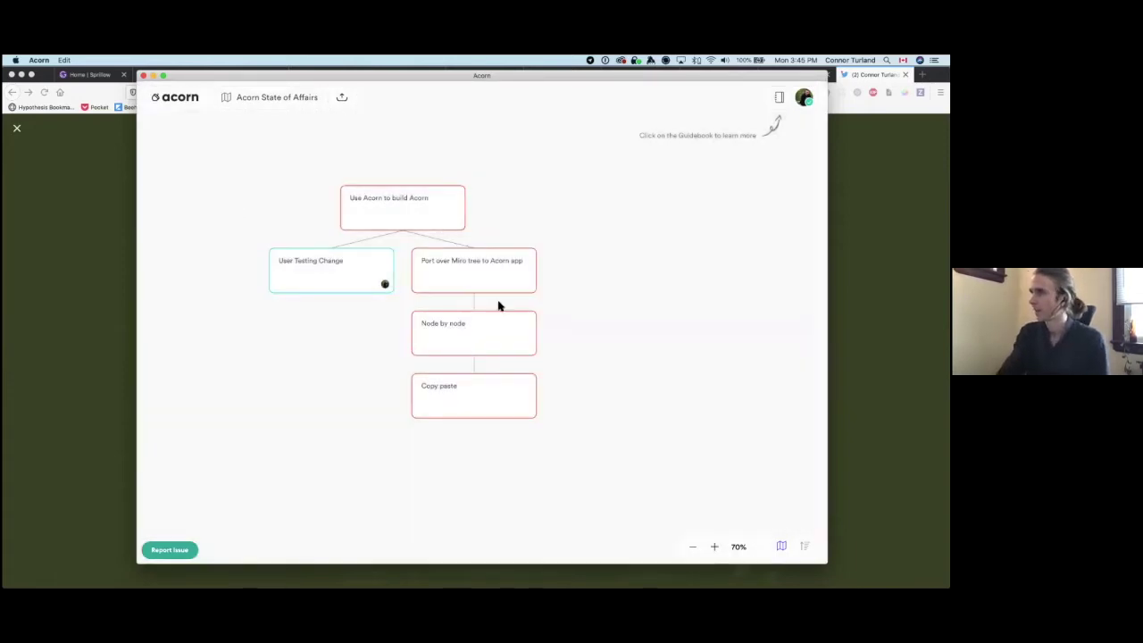
# Step: Change the top goal's hierarchy level, first to Root and then to Leaf
pyautogui.click(385, 259)
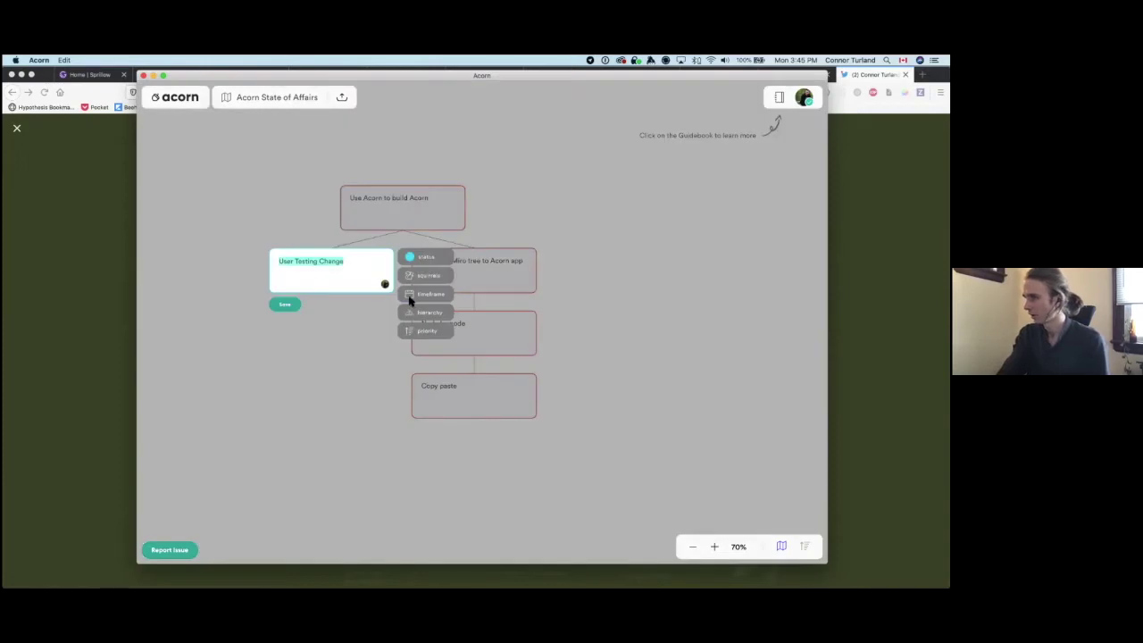
pyautogui.click(417, 320)
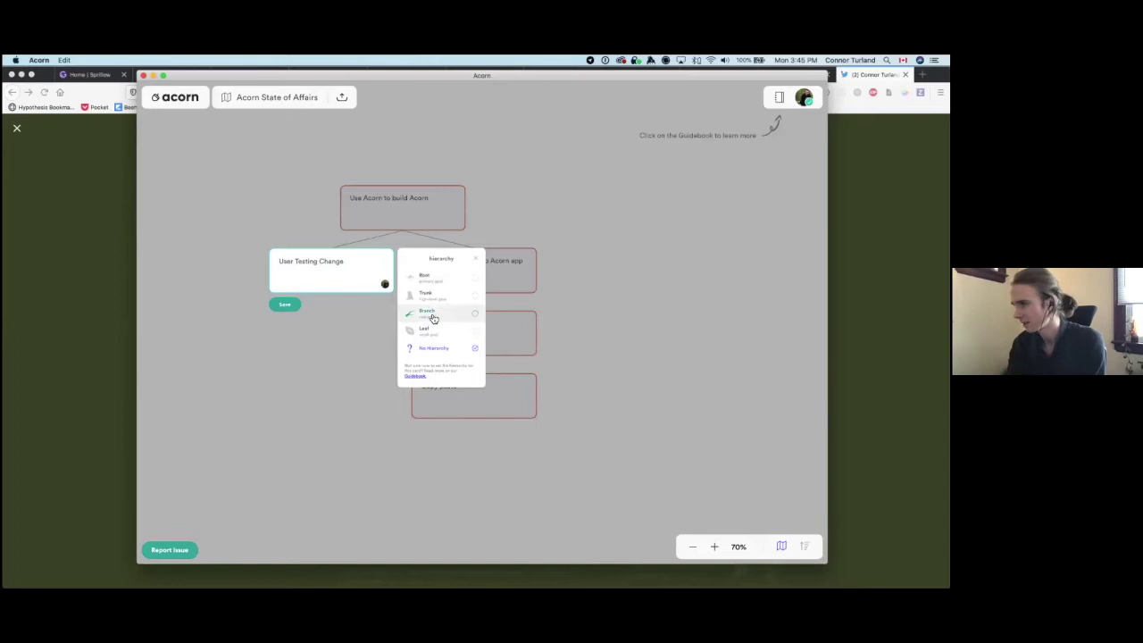
pyautogui.click(449, 215)
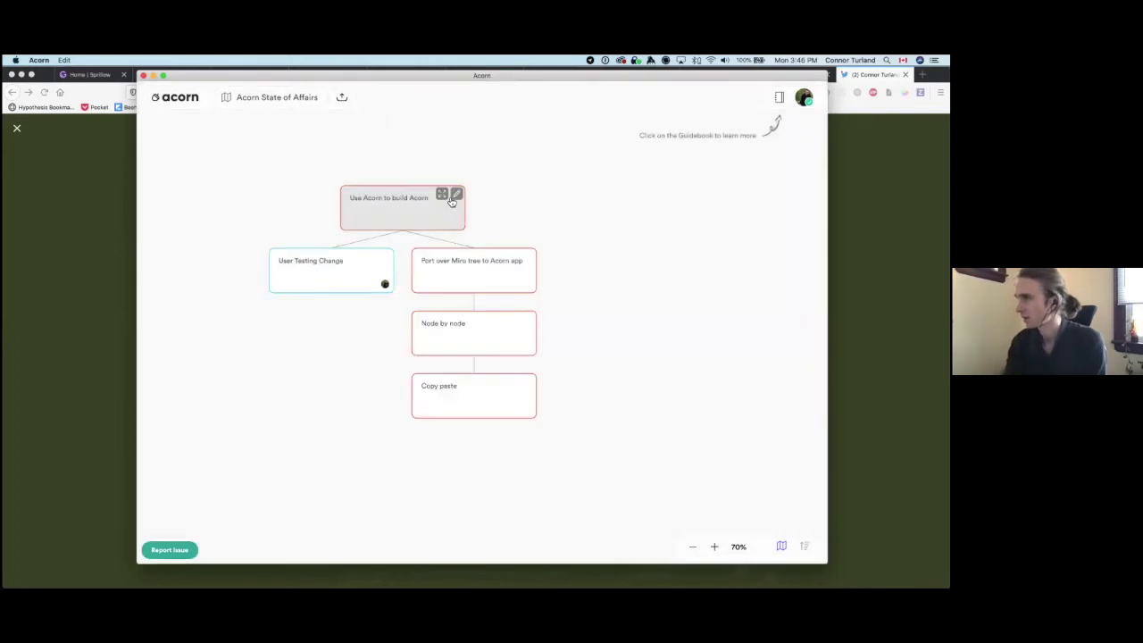
pyautogui.click(455, 194)
pyautogui.click(496, 249)
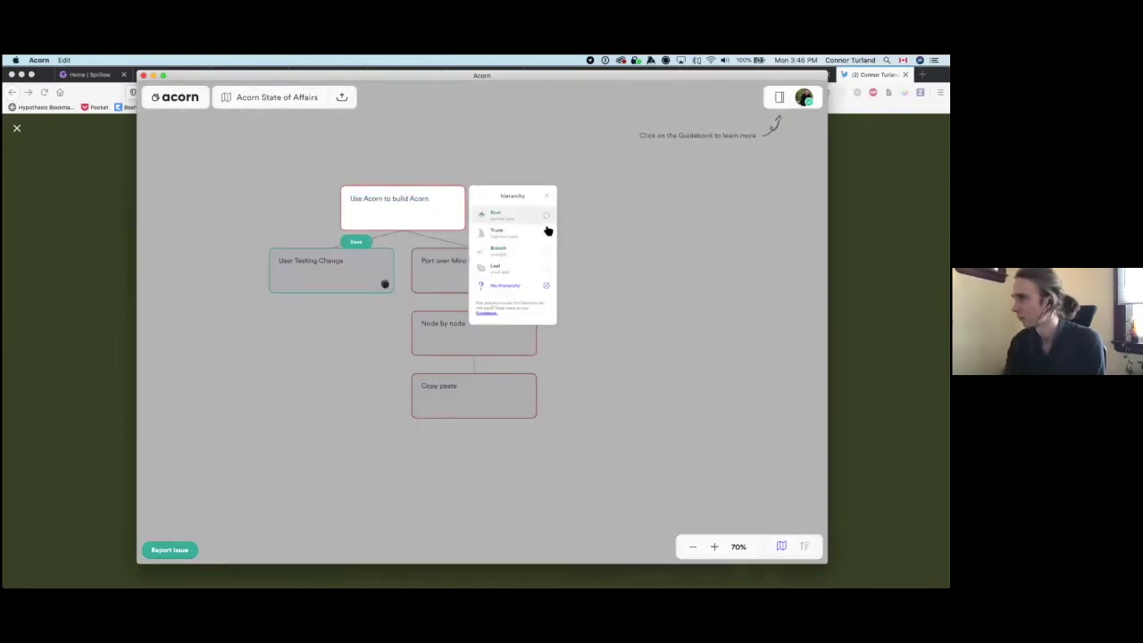
pyautogui.click(542, 216)
pyautogui.click(511, 270)
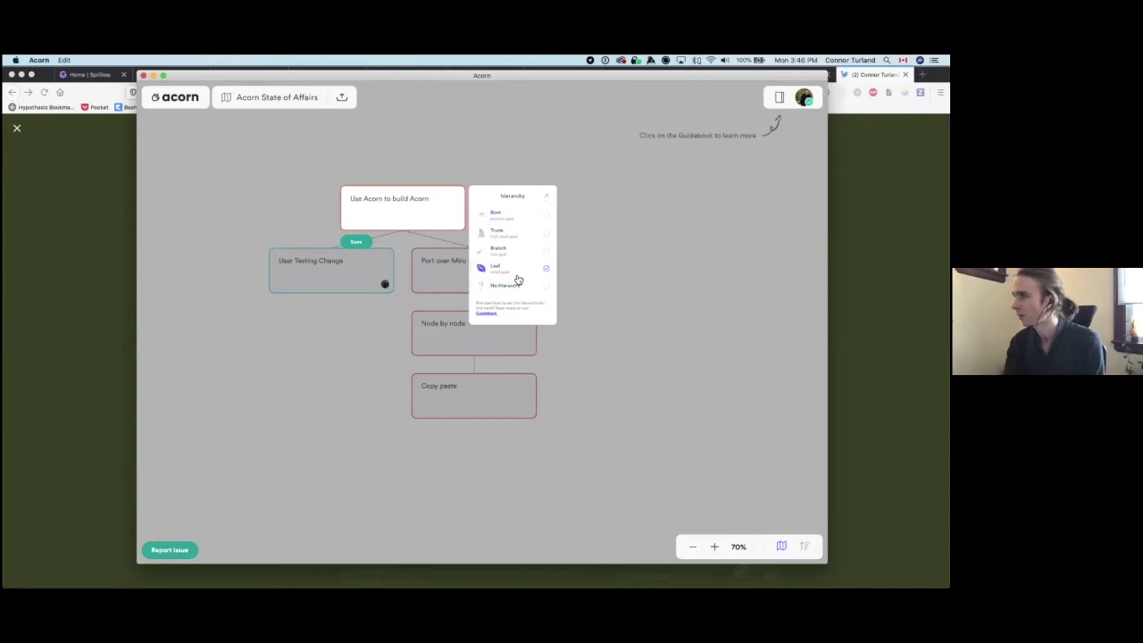
pyautogui.click(548, 197)
pyautogui.click(494, 386)
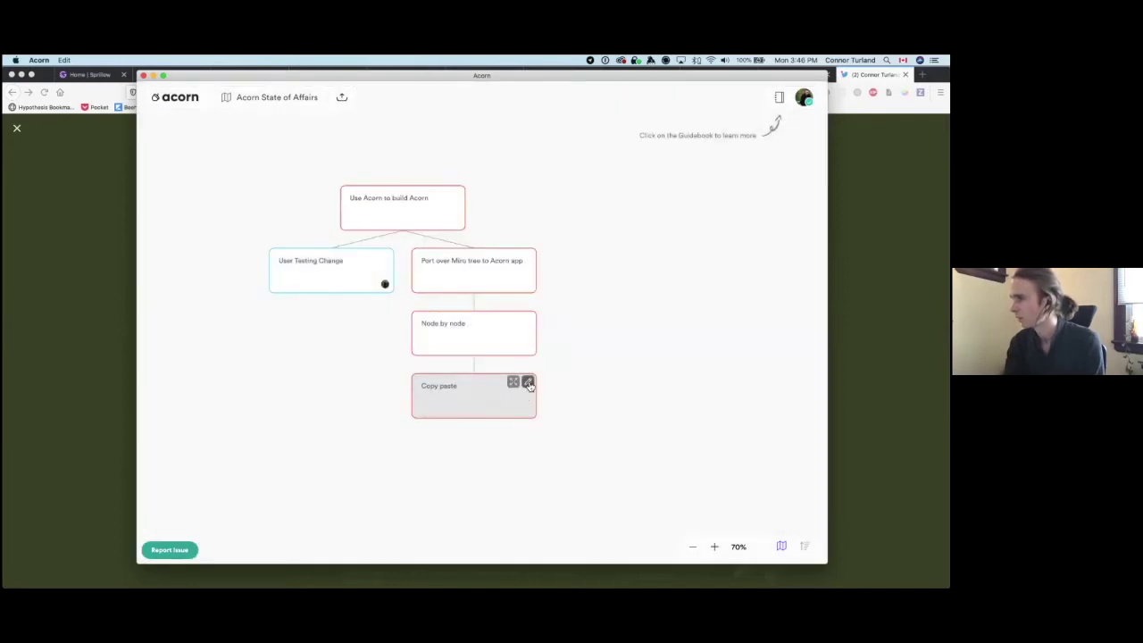
# Step: Mark the Copy paste card as a Leaf and leave it selected
pyautogui.click(503, 398)
pyautogui.click(559, 440)
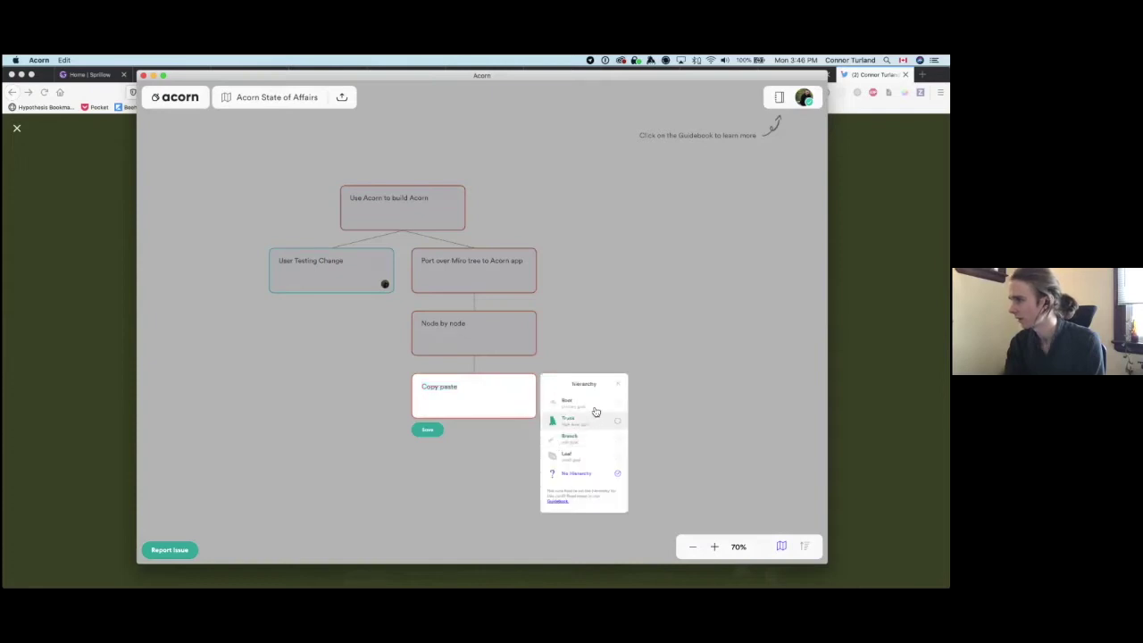
pyautogui.click(601, 455)
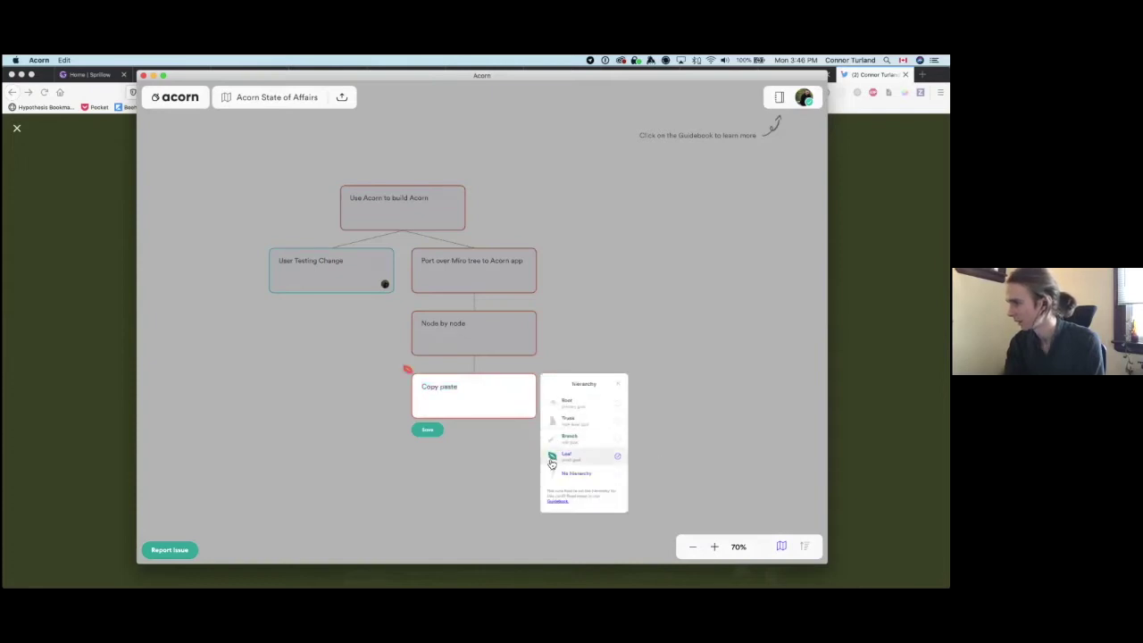
pyautogui.click(671, 467)
pyautogui.click(461, 397)
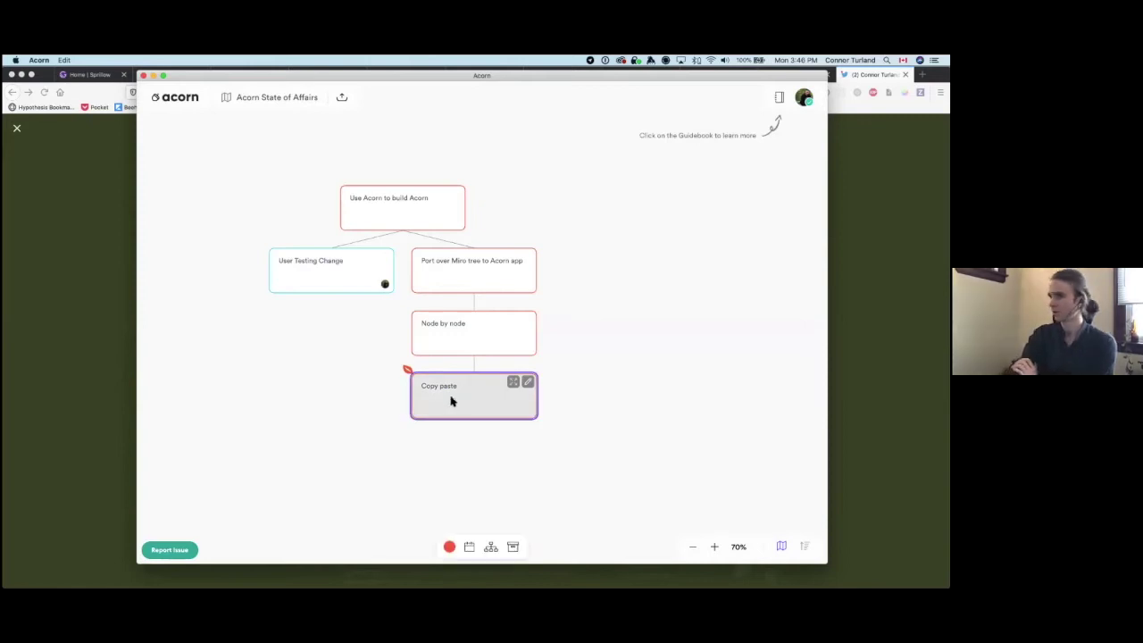
pyautogui.click(324, 517)
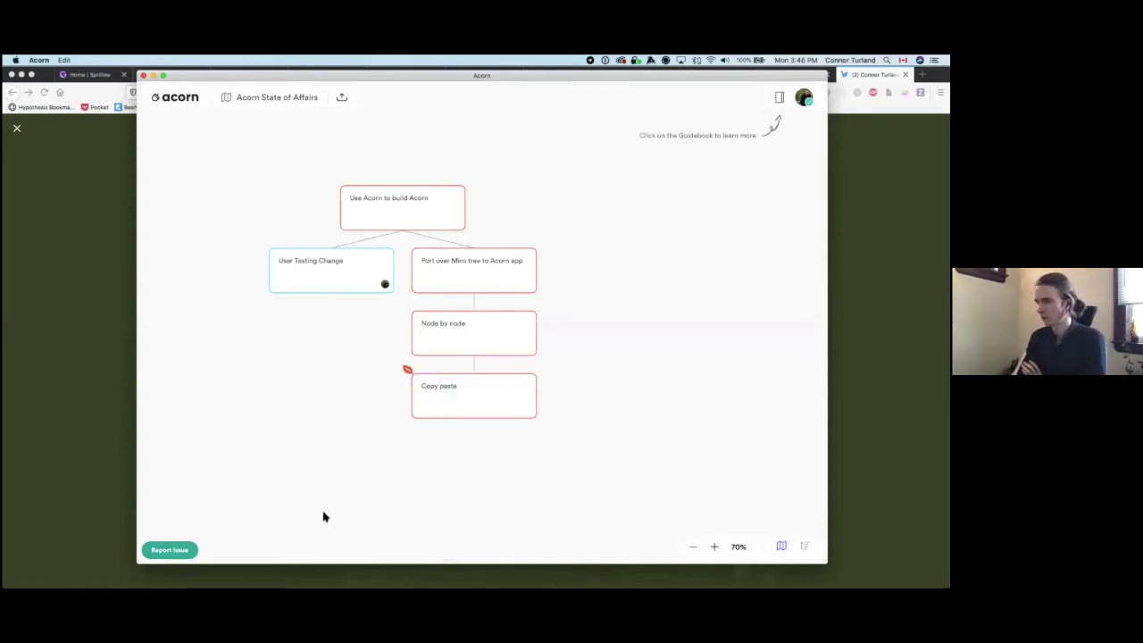
pyautogui.click(475, 414)
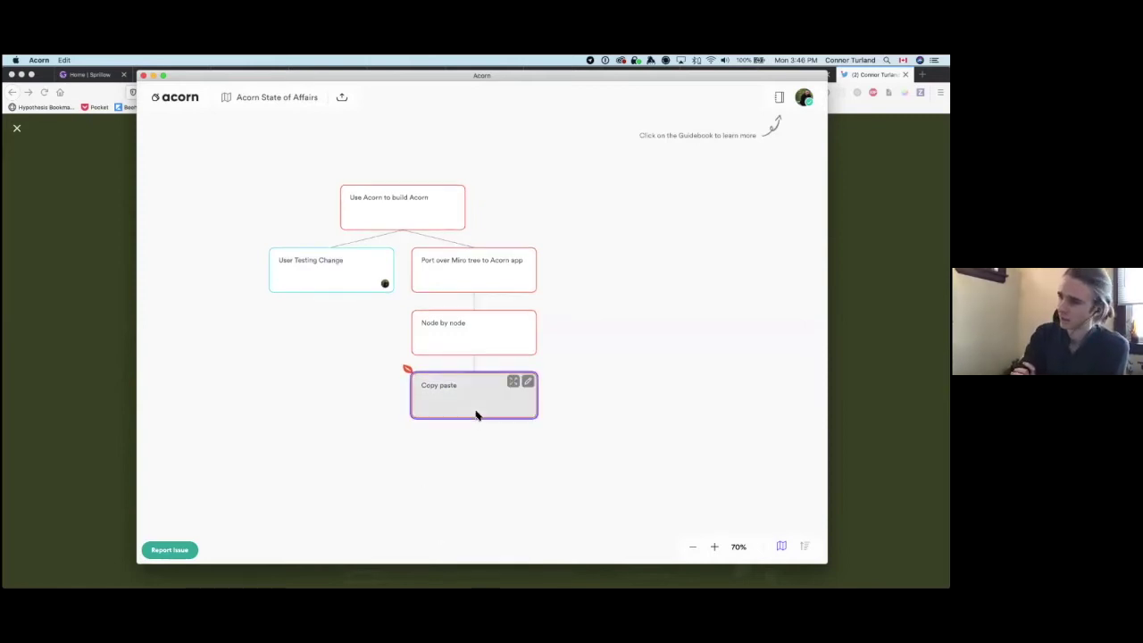
pyautogui.click(375, 487)
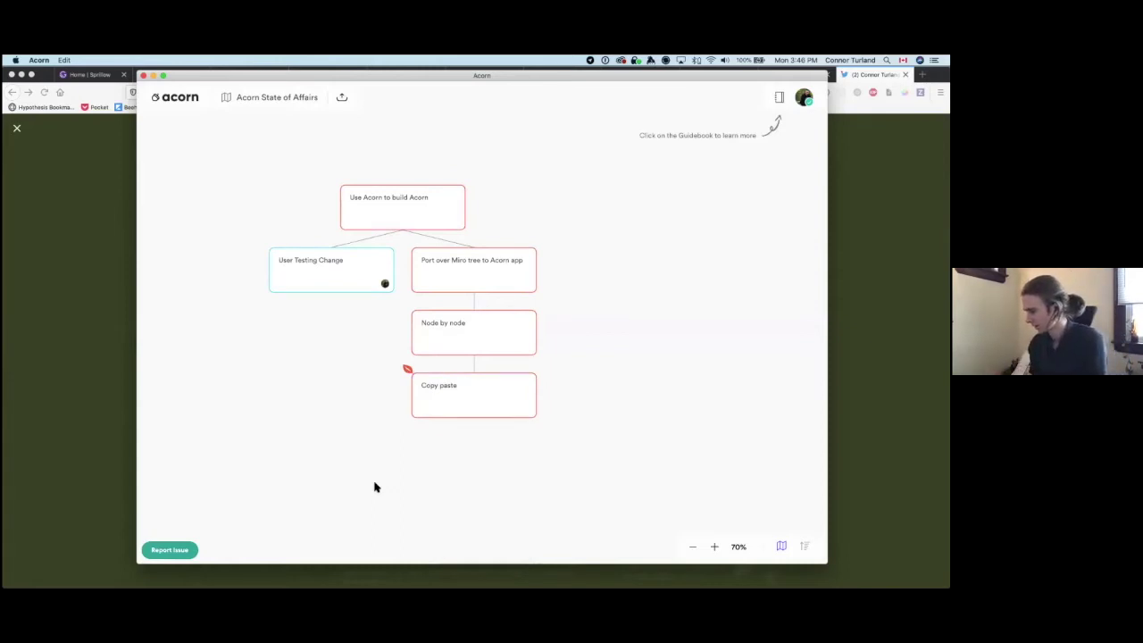
pyautogui.click(439, 418)
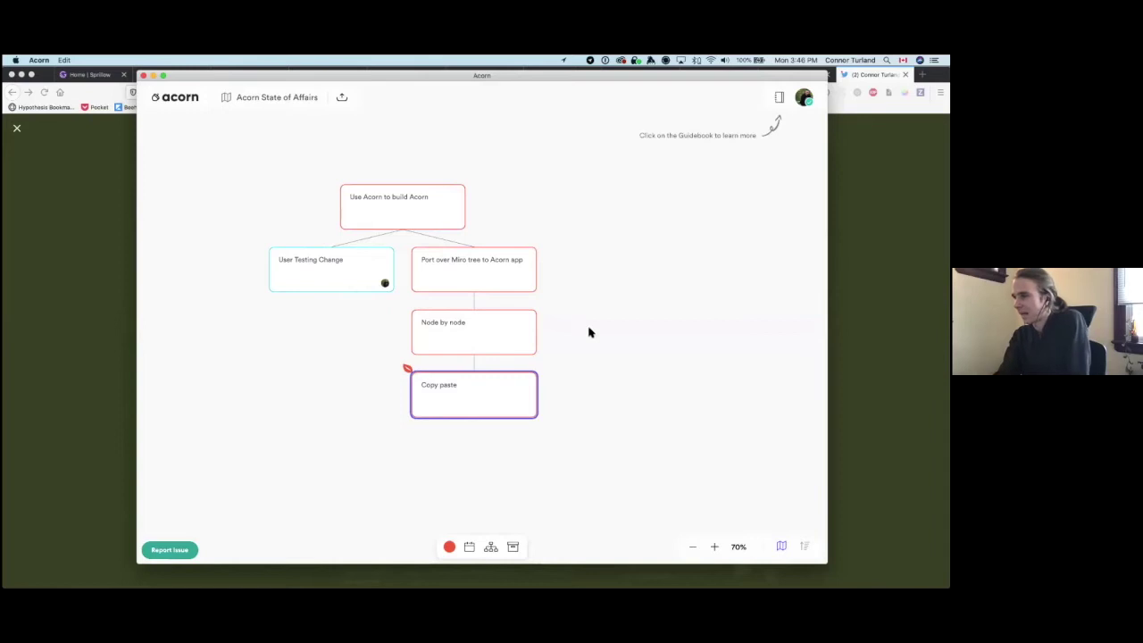
# Step: Vote on Node by node with high importance and low effort, then check the aggregated priority
pyautogui.click(529, 318)
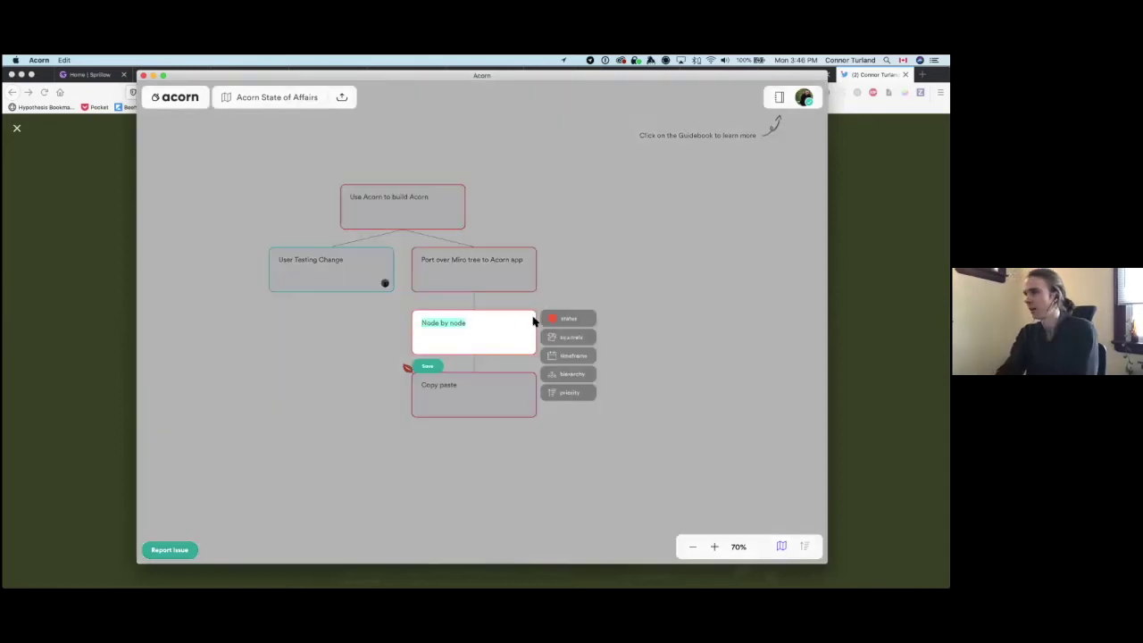
pyautogui.click(554, 394)
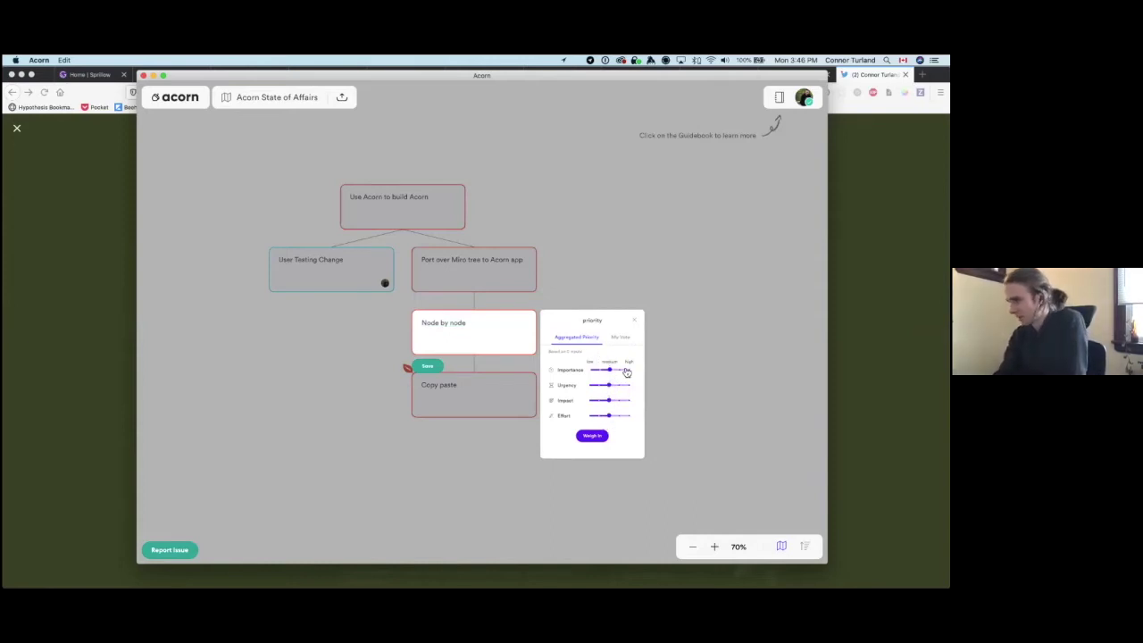
pyautogui.click(608, 371)
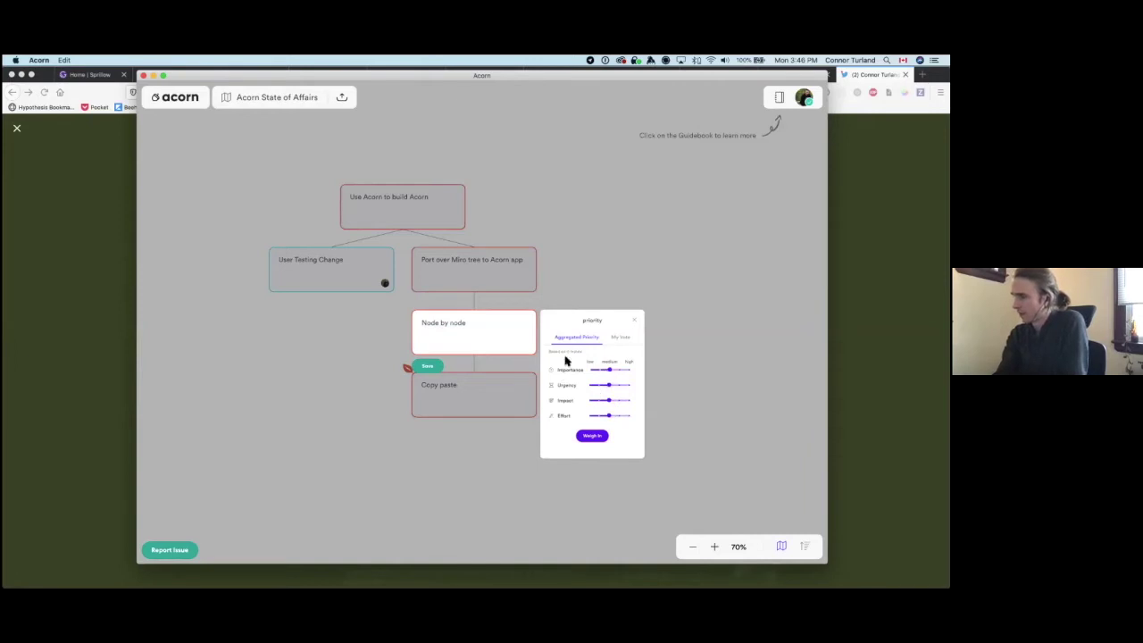
pyautogui.click(592, 438)
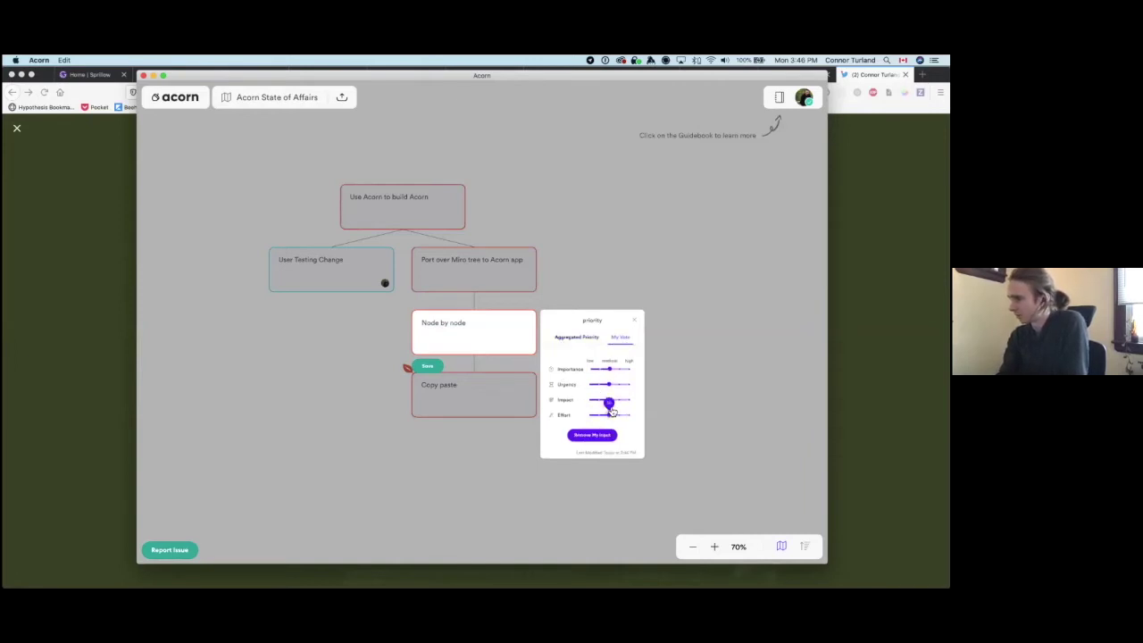
pyautogui.click(630, 370)
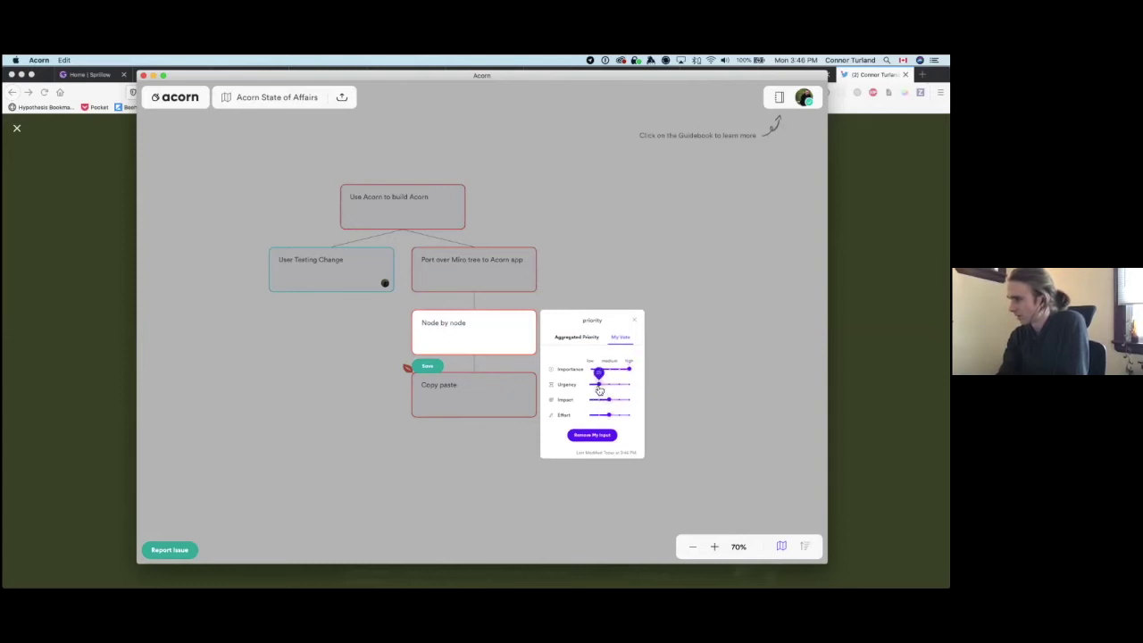
pyautogui.click(597, 414)
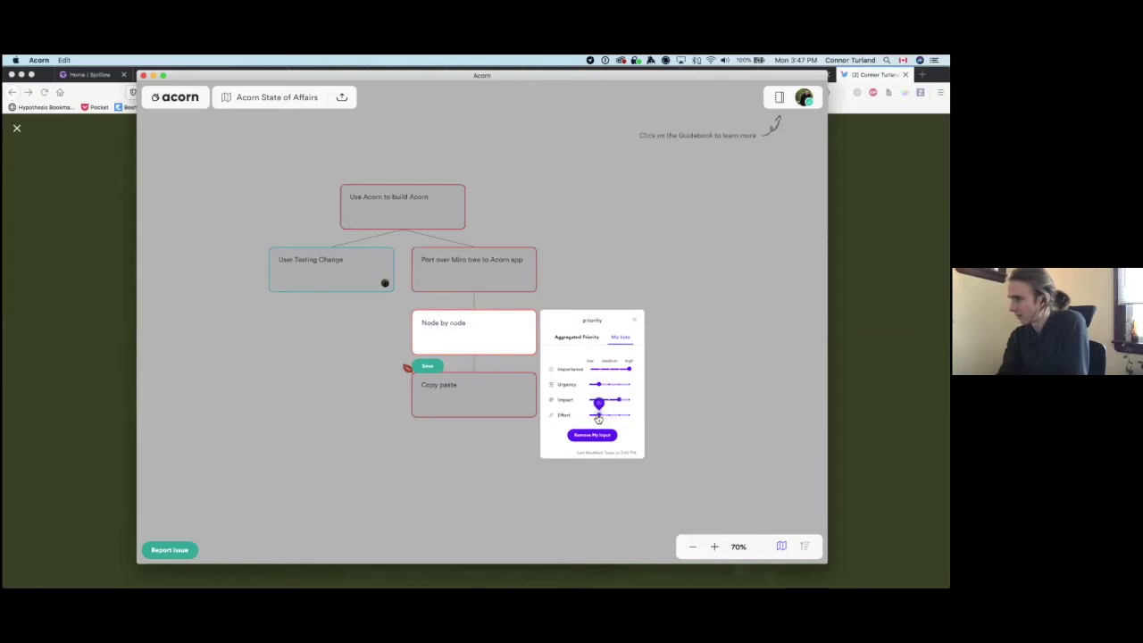
pyautogui.click(592, 340)
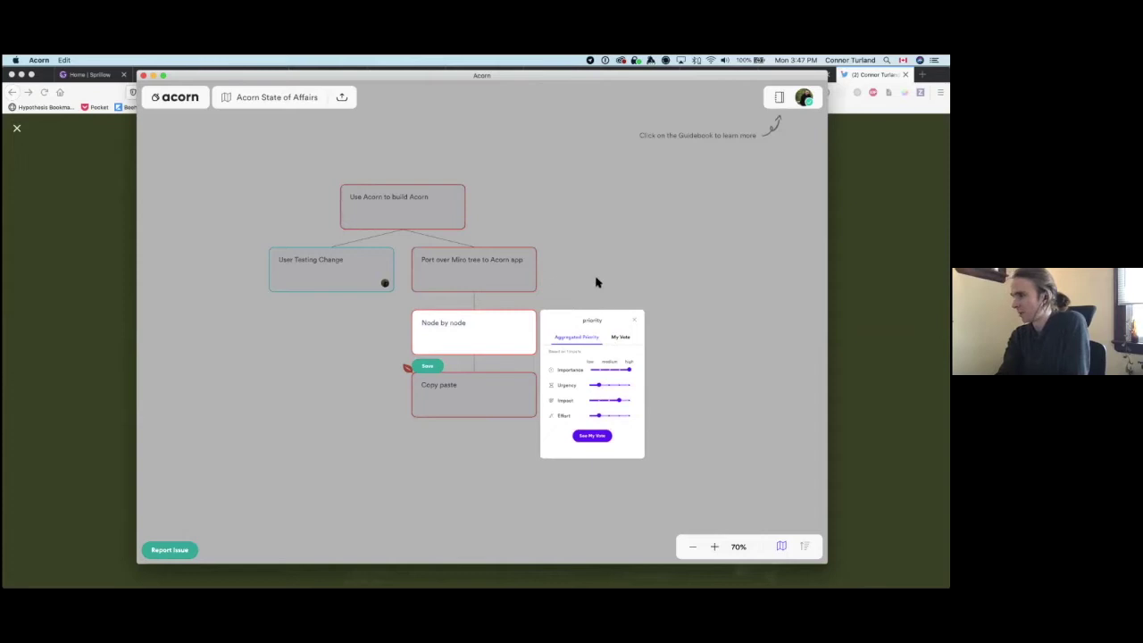
pyautogui.click(620, 338)
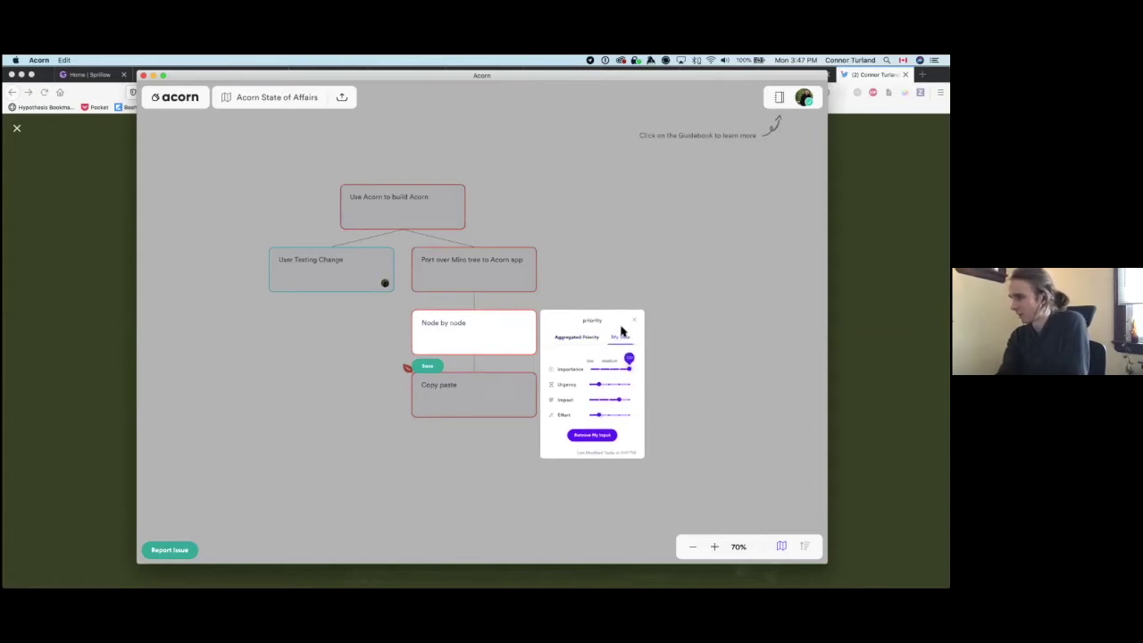
pyautogui.click(634, 320)
pyautogui.click(597, 297)
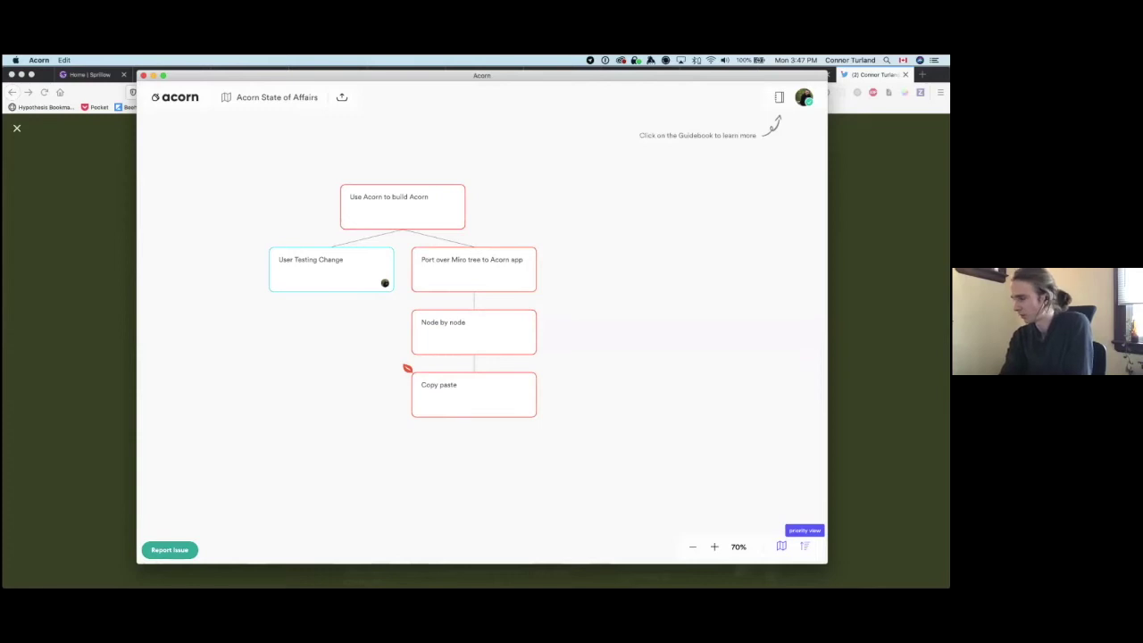
# Step: In the priority view, browse uncategorized cards and the children of each parent goal
pyautogui.click(804, 546)
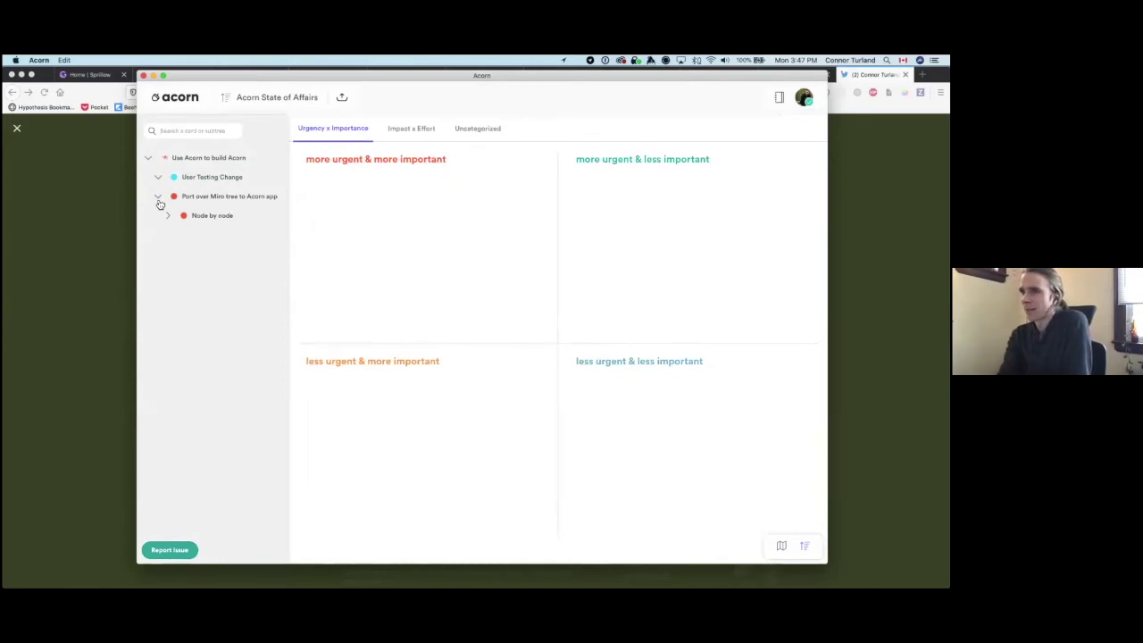
pyautogui.click(482, 134)
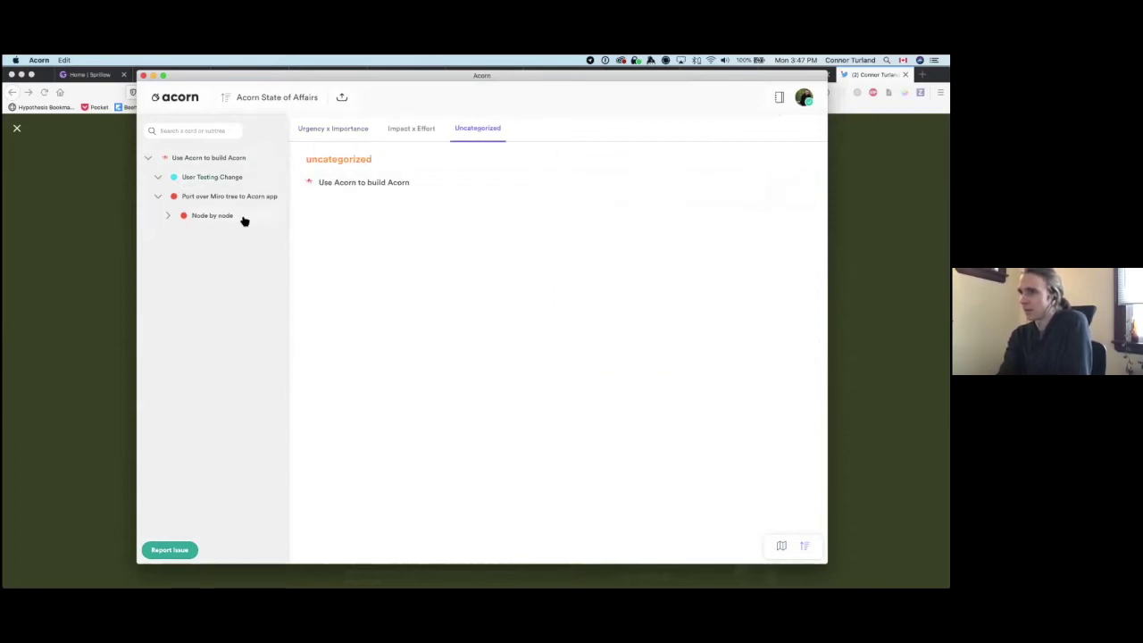
pyautogui.click(194, 161)
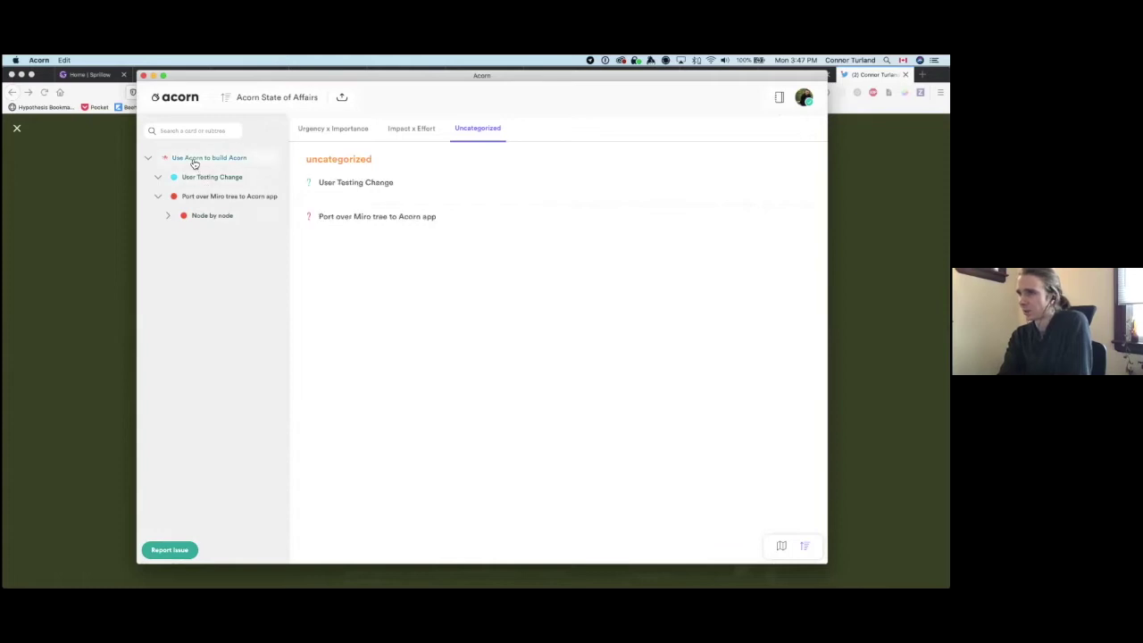
pyautogui.click(327, 129)
pyautogui.click(196, 198)
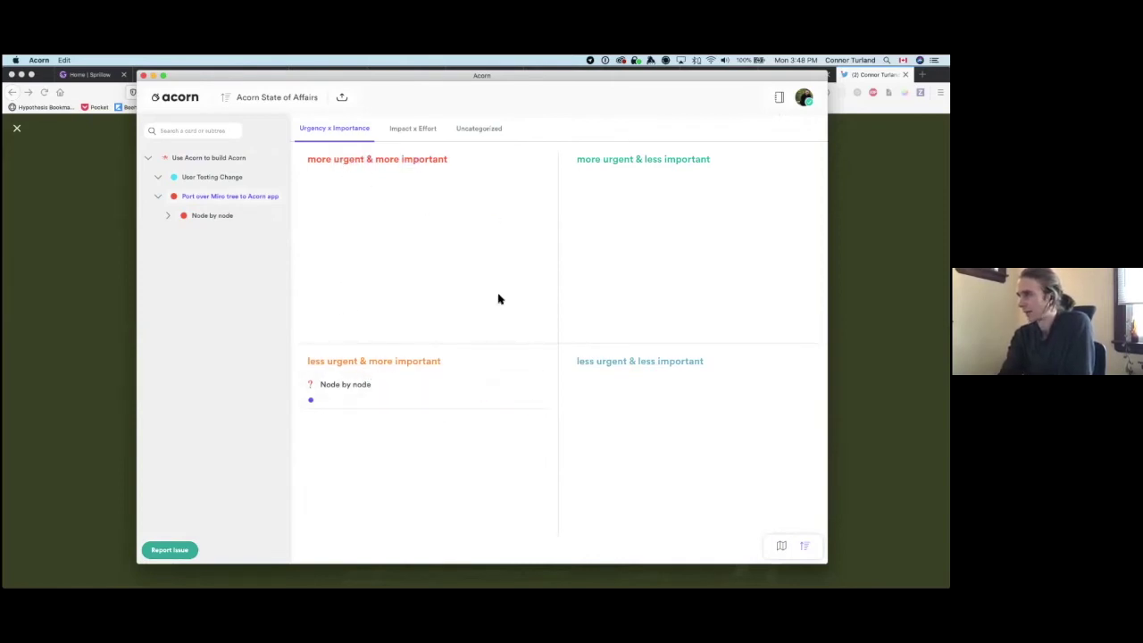
# Step: Set my Node by node urgency vote to high, compare both quadrant views, and return to the map
pyautogui.moveTo(403, 405)
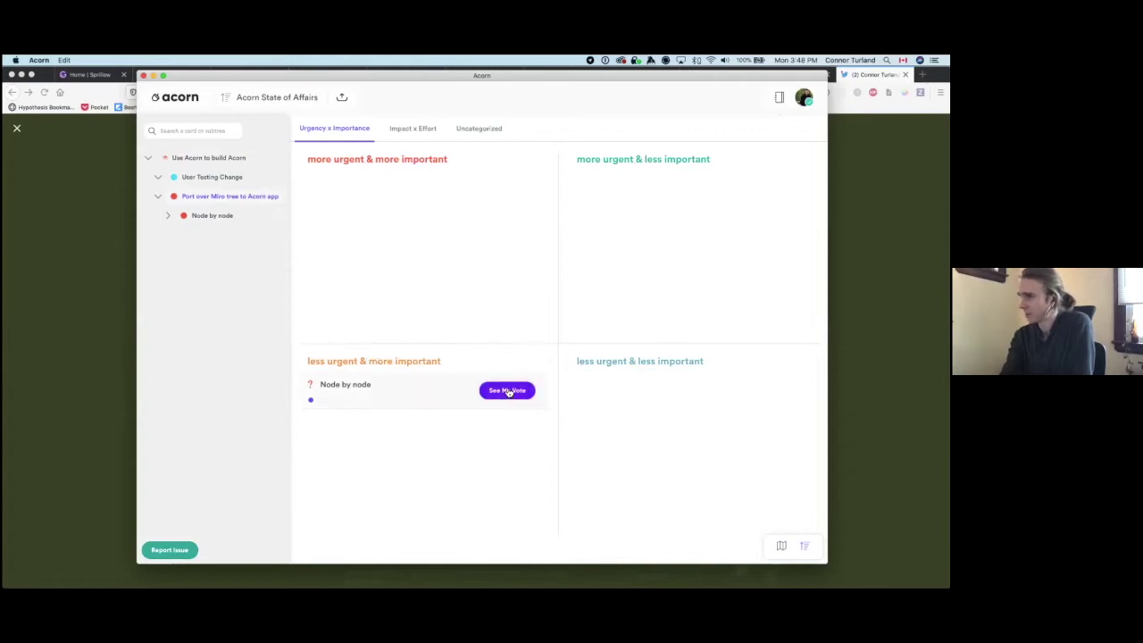
pyautogui.click(506, 390)
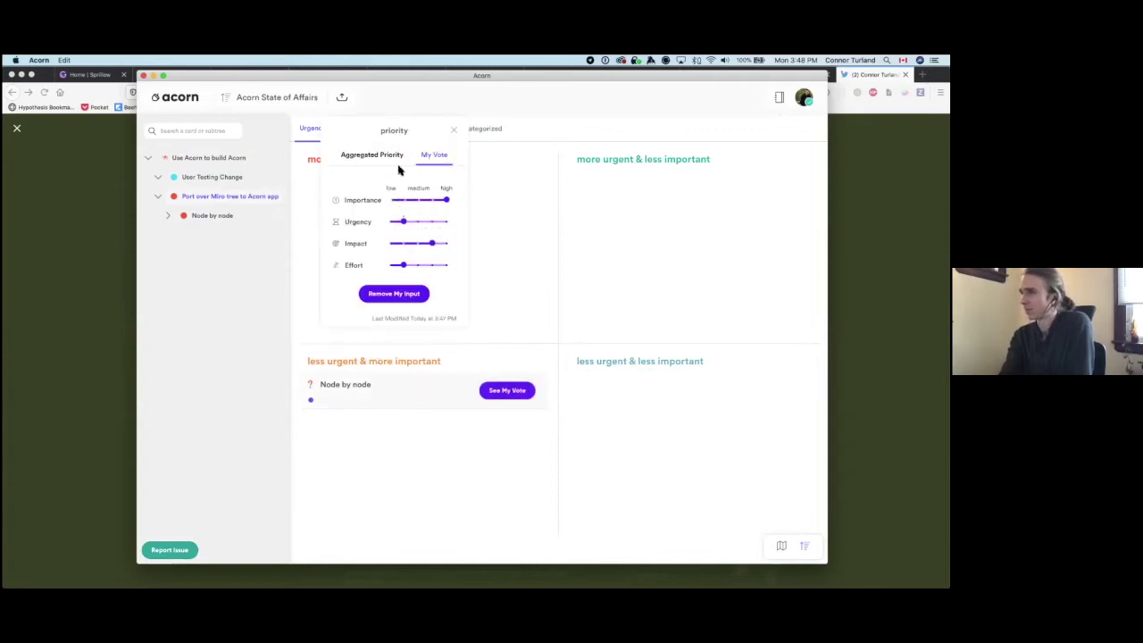
pyautogui.click(446, 221)
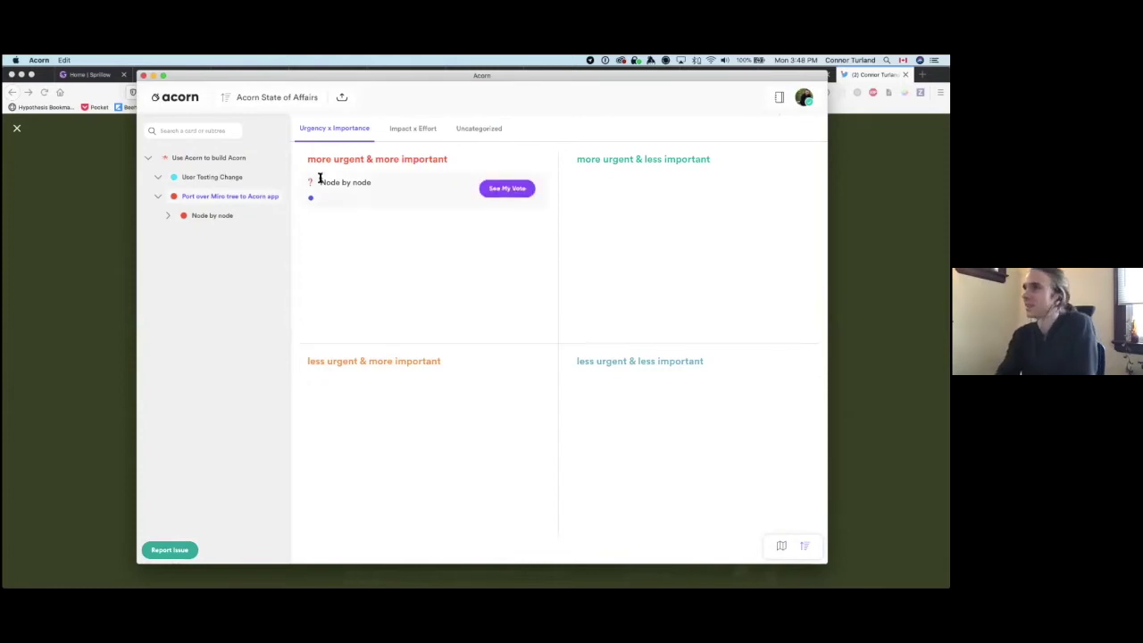
pyautogui.click(424, 136)
pyautogui.click(364, 128)
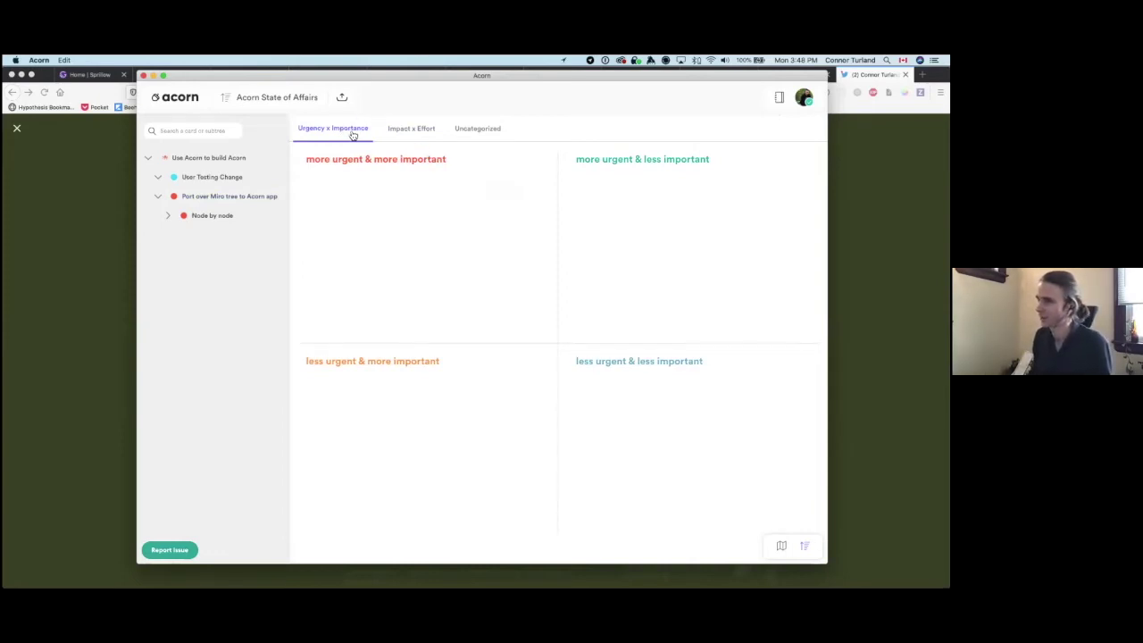
pyautogui.click(404, 134)
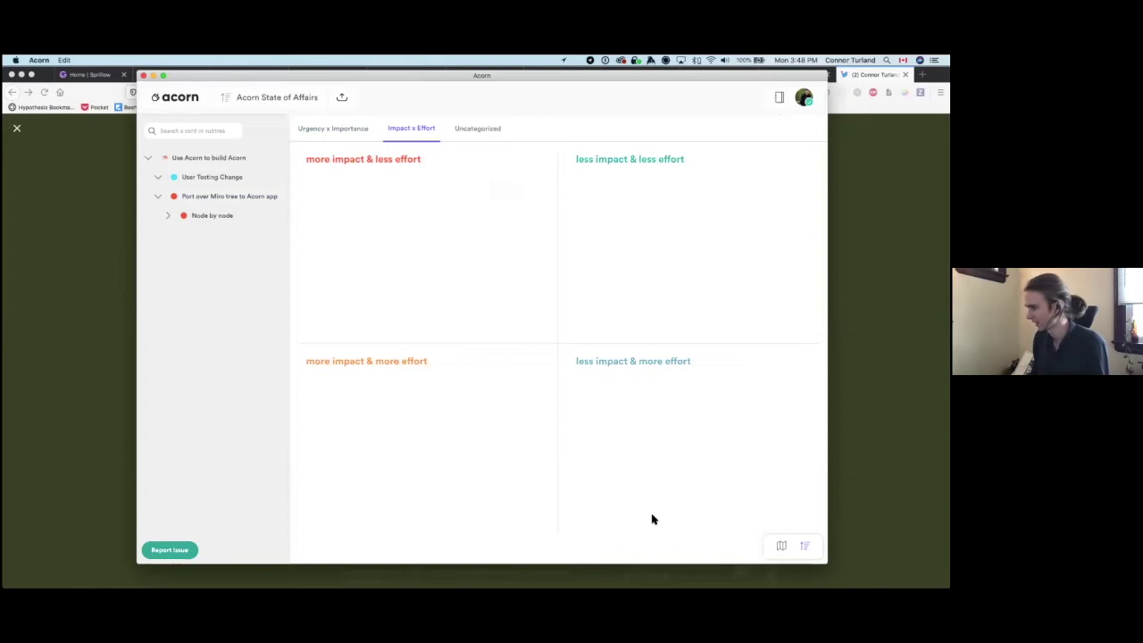
pyautogui.click(782, 546)
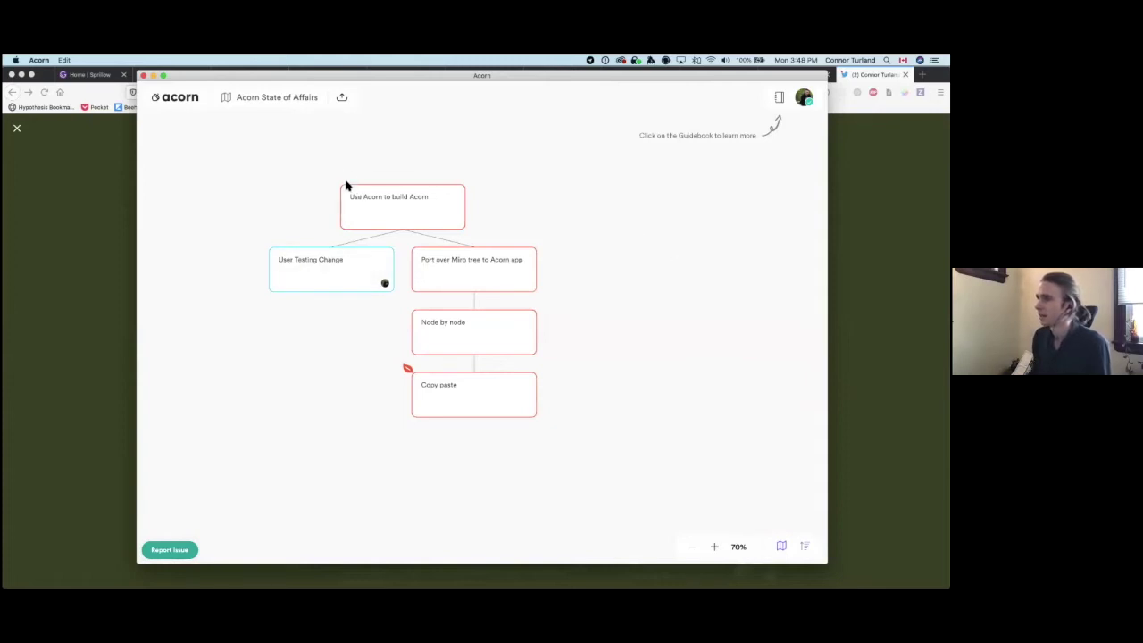
# Step: Expand the User Testing Change card to see its comments and timeframe details
pyautogui.click(373, 260)
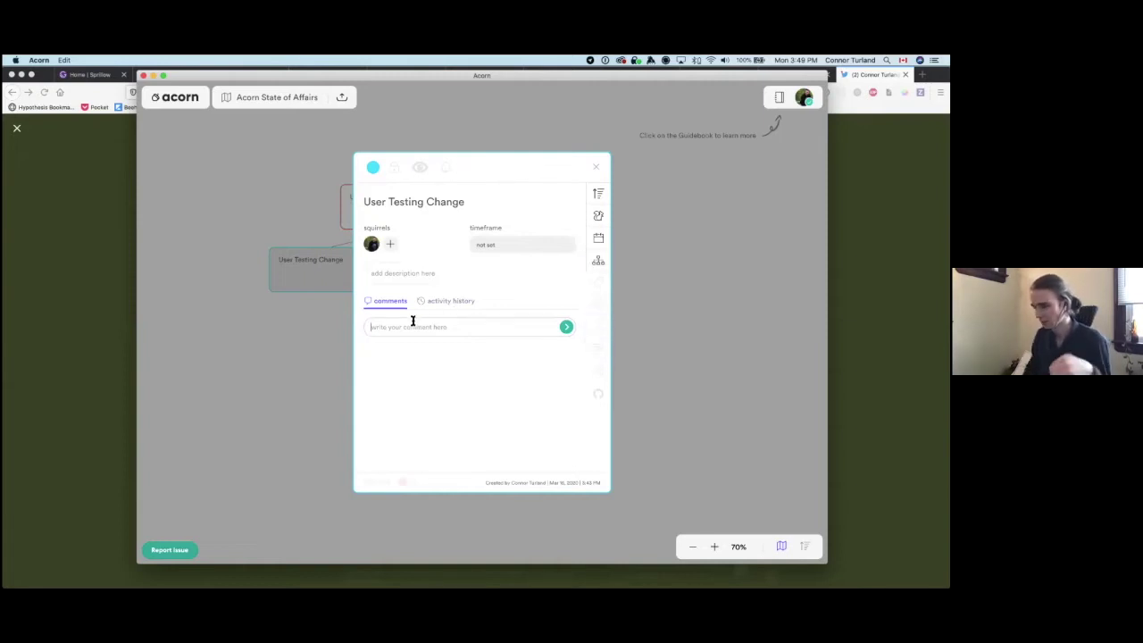
# Step: Post the comment 'comment here' on the User Testing Change card
pyautogui.write('comment')
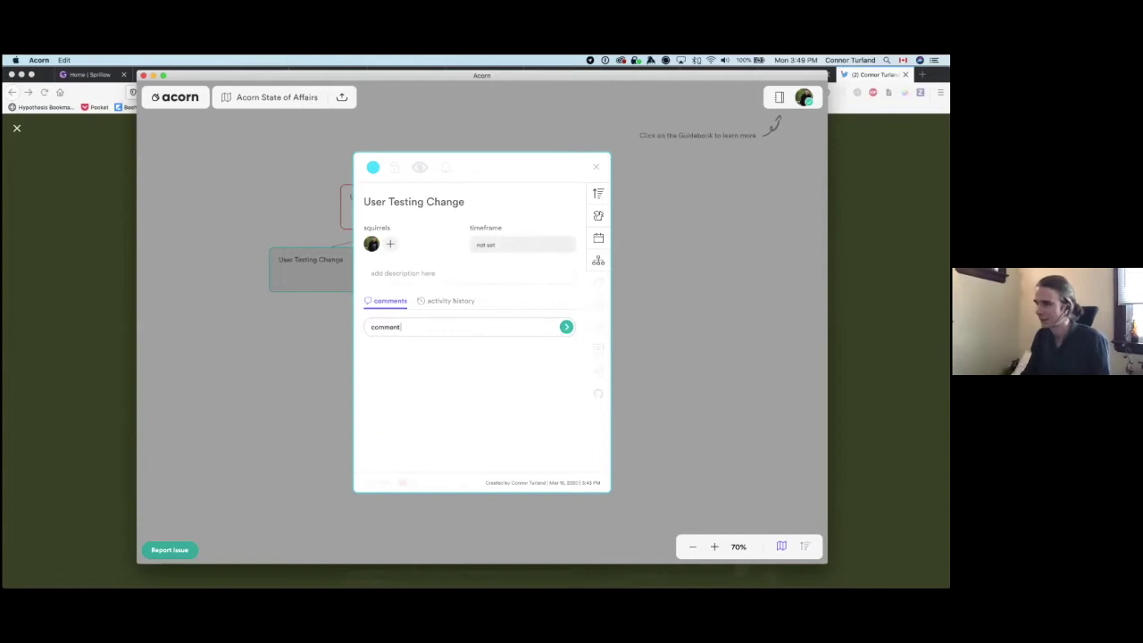
pyautogui.write(' here')
pyautogui.press('Return')
pyautogui.press('BackSpace')
pyautogui.click(566, 327)
# Step: Review the card's activity history, glance at its hierarchy options, and close the expanded card
pyautogui.click(447, 301)
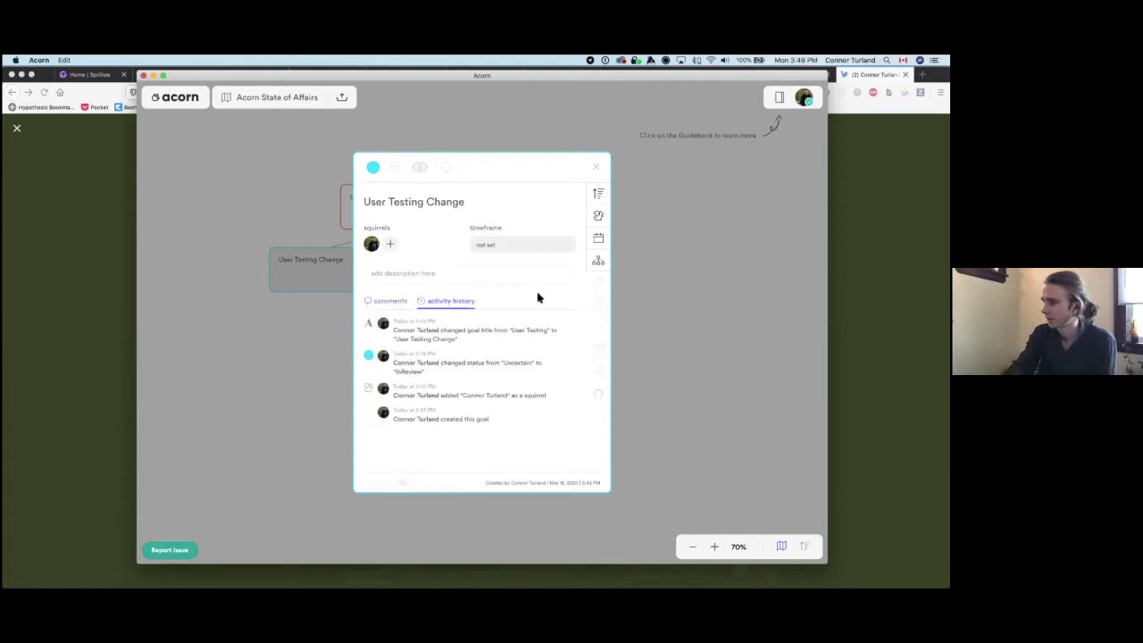
pyautogui.moveTo(480, 424); pyautogui.dragTo(456, 334)
pyautogui.click(457, 334)
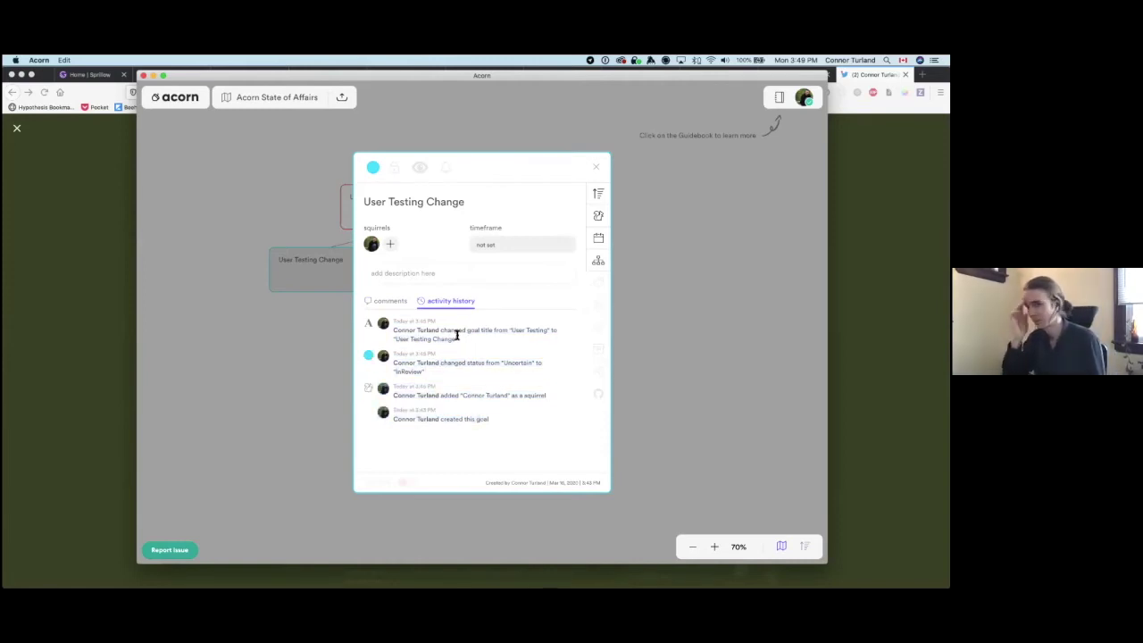
pyautogui.moveTo(480, 427); pyautogui.dragTo(477, 375)
pyautogui.click(482, 373)
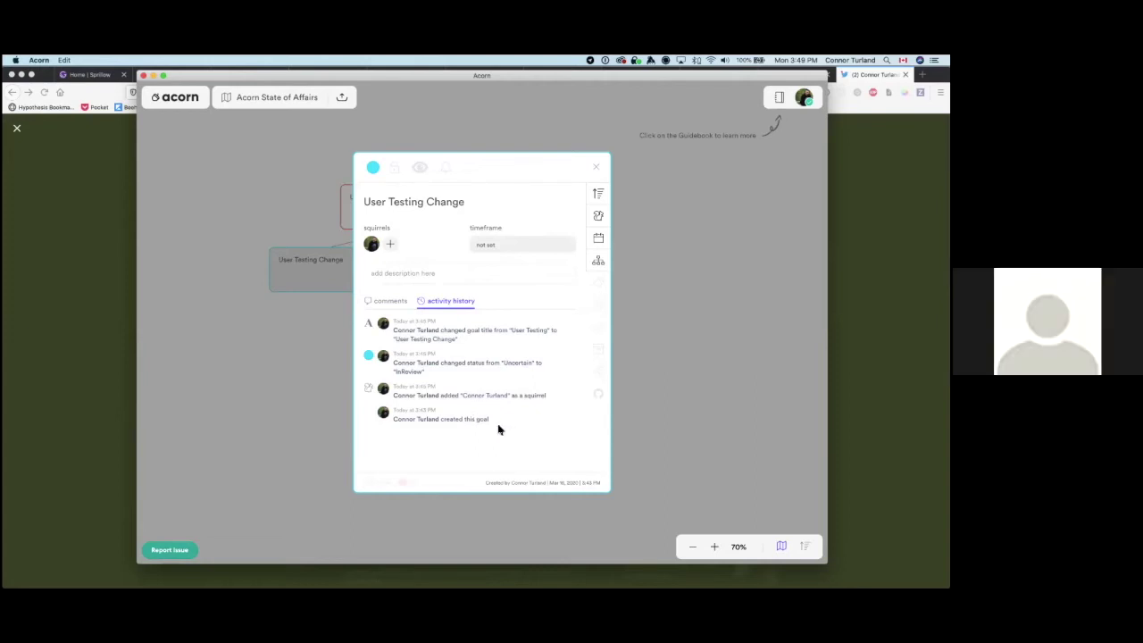
pyautogui.moveTo(492, 417); pyautogui.dragTo(474, 345)
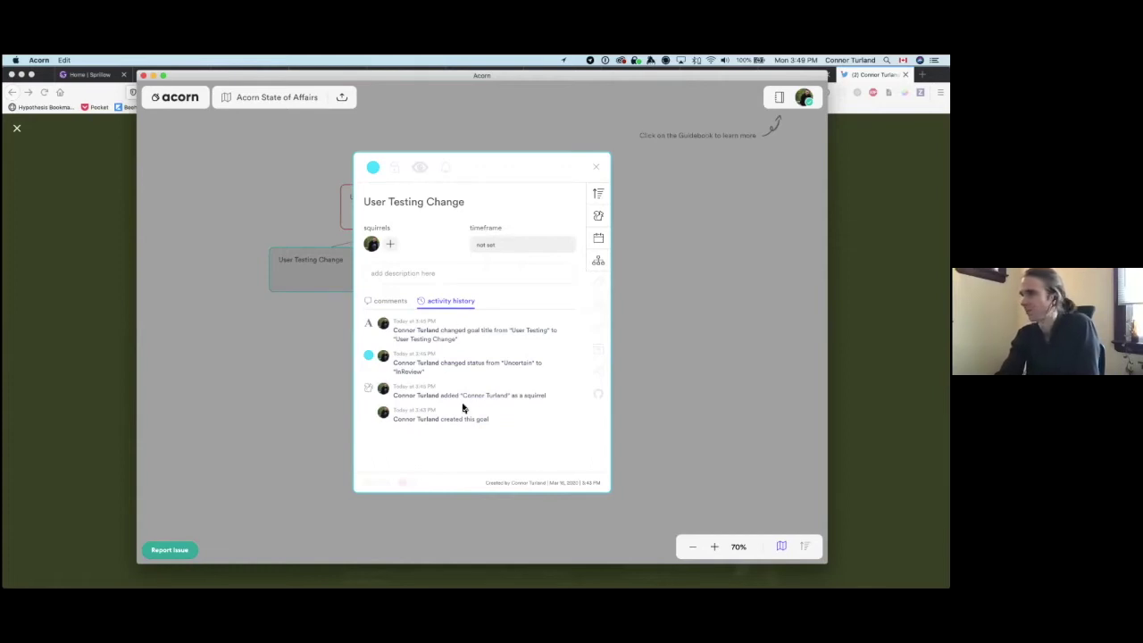
pyautogui.click(599, 259)
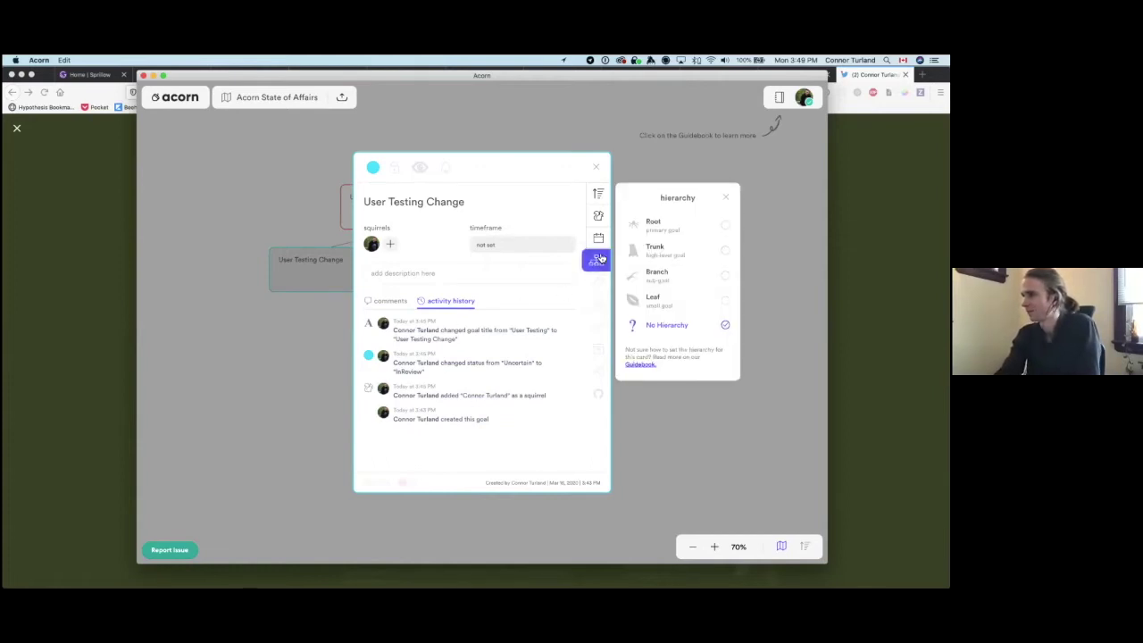
pyautogui.click(724, 198)
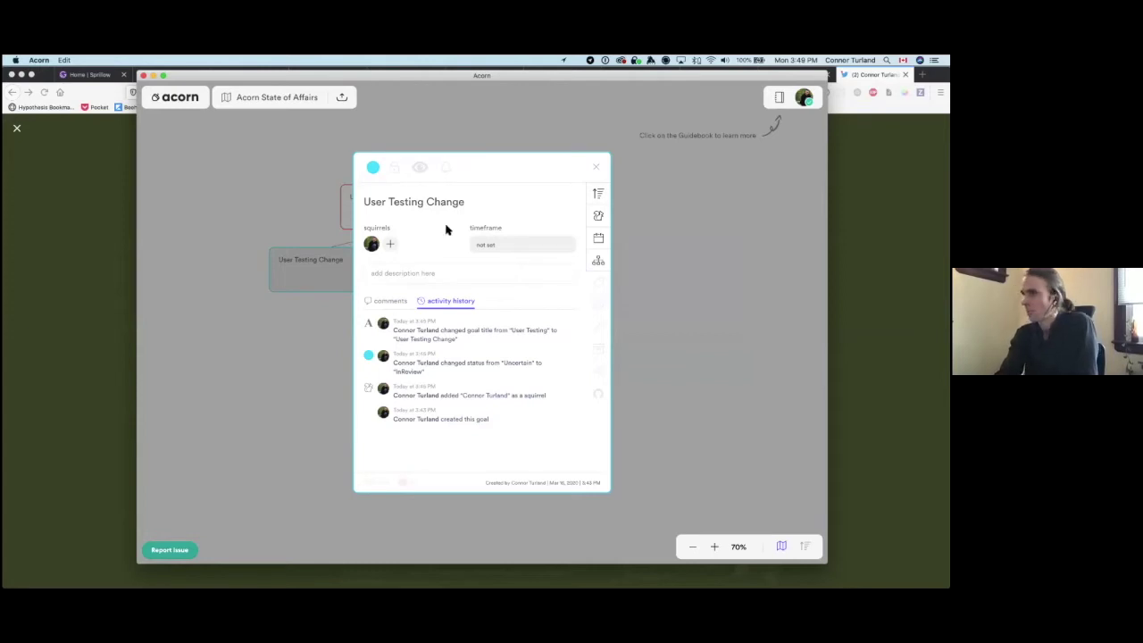
pyautogui.moveTo(399, 199); pyautogui.dragTo(470, 198)
pyautogui.click(471, 199)
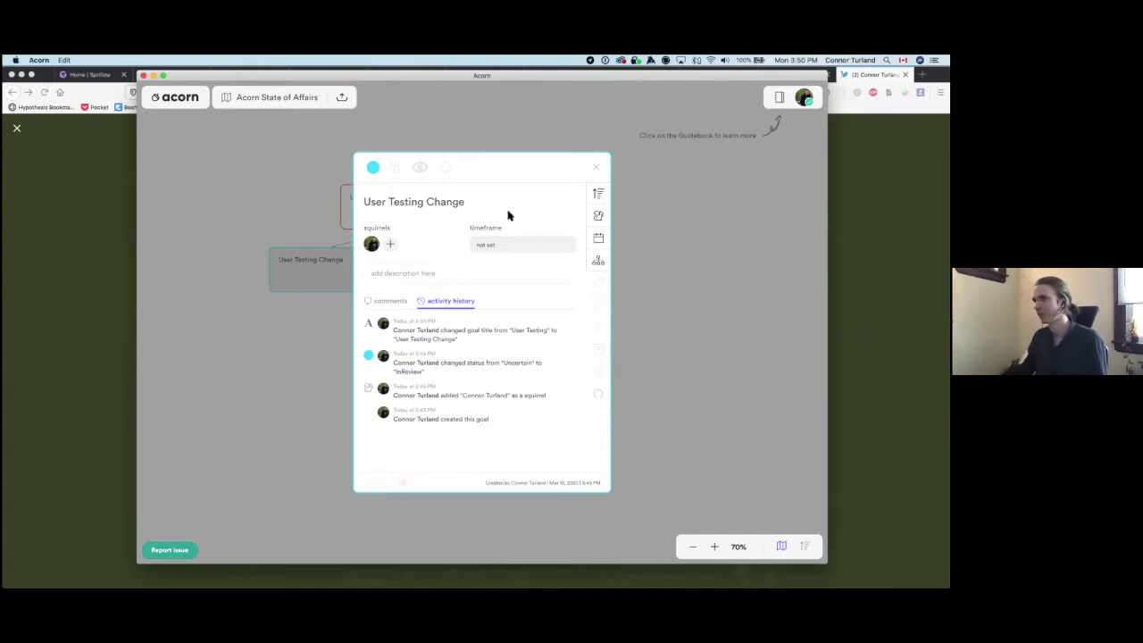
pyautogui.click(597, 173)
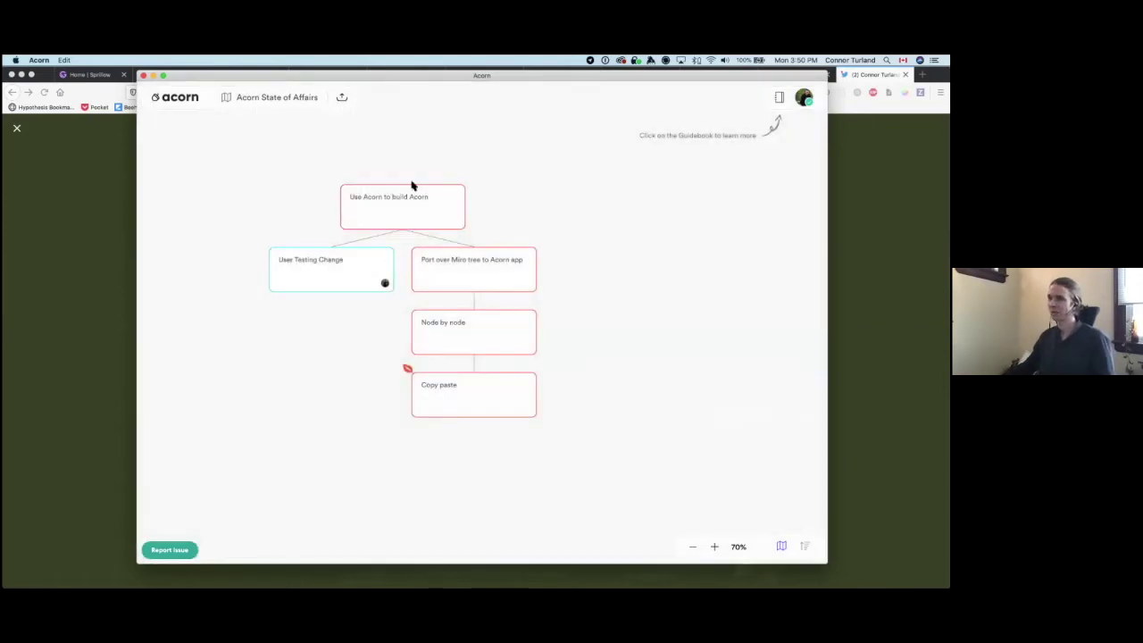
pyautogui.click(442, 195)
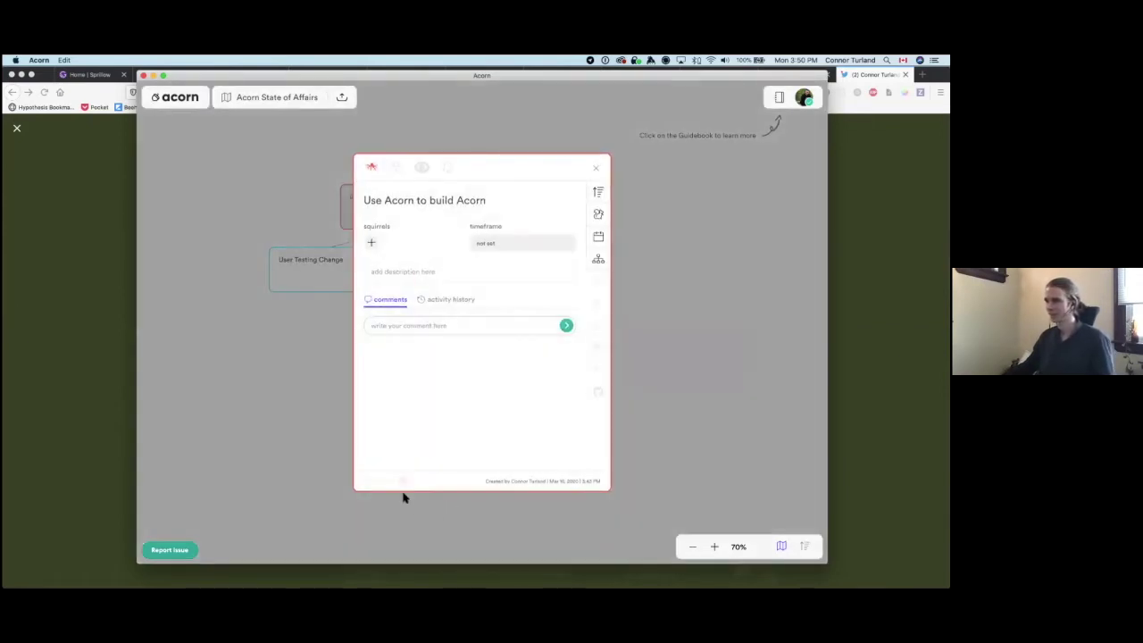
pyautogui.click(597, 170)
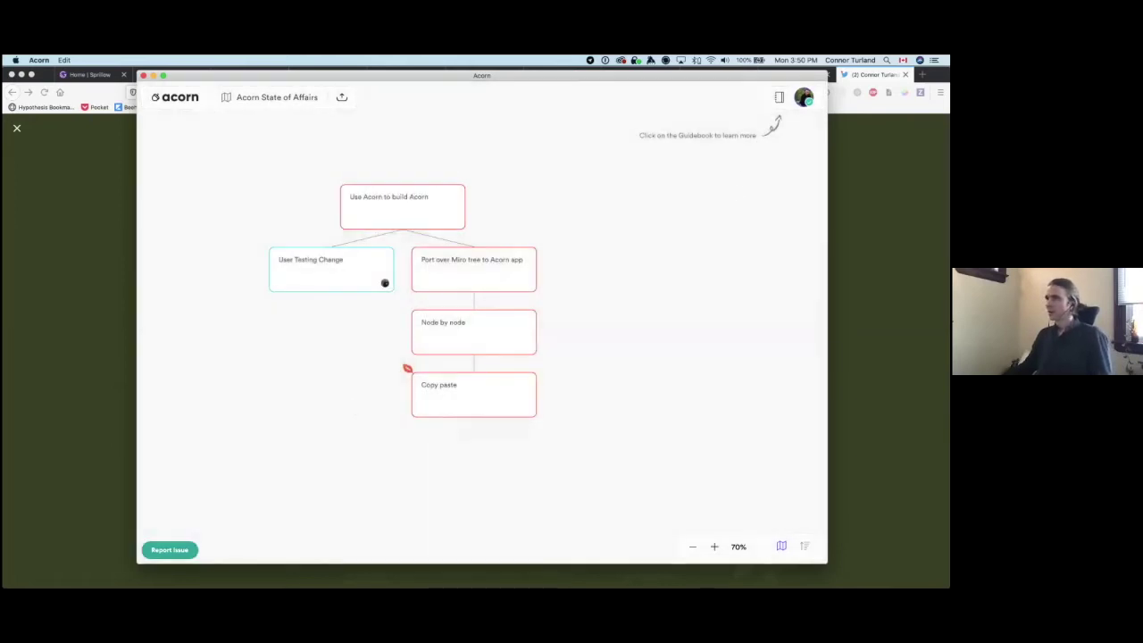
pyautogui.click(344, 97)
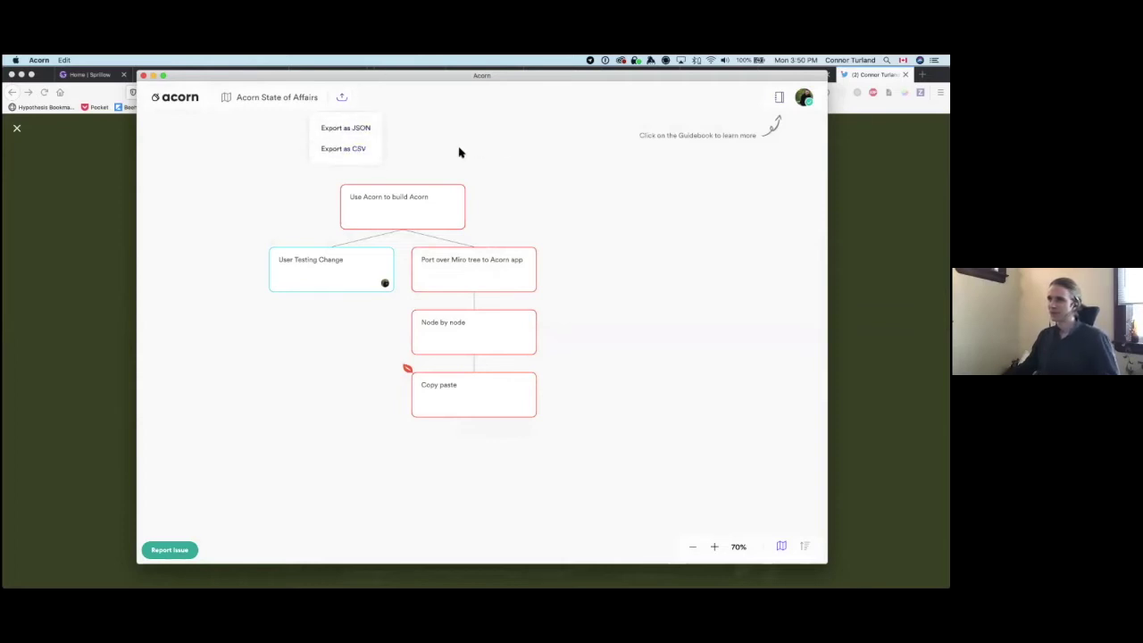
# Step: Read the Guidebook's Create a card instructions and Shortcuts list, then bring up Profile Settings
pyautogui.click(779, 98)
pyautogui.click(641, 198)
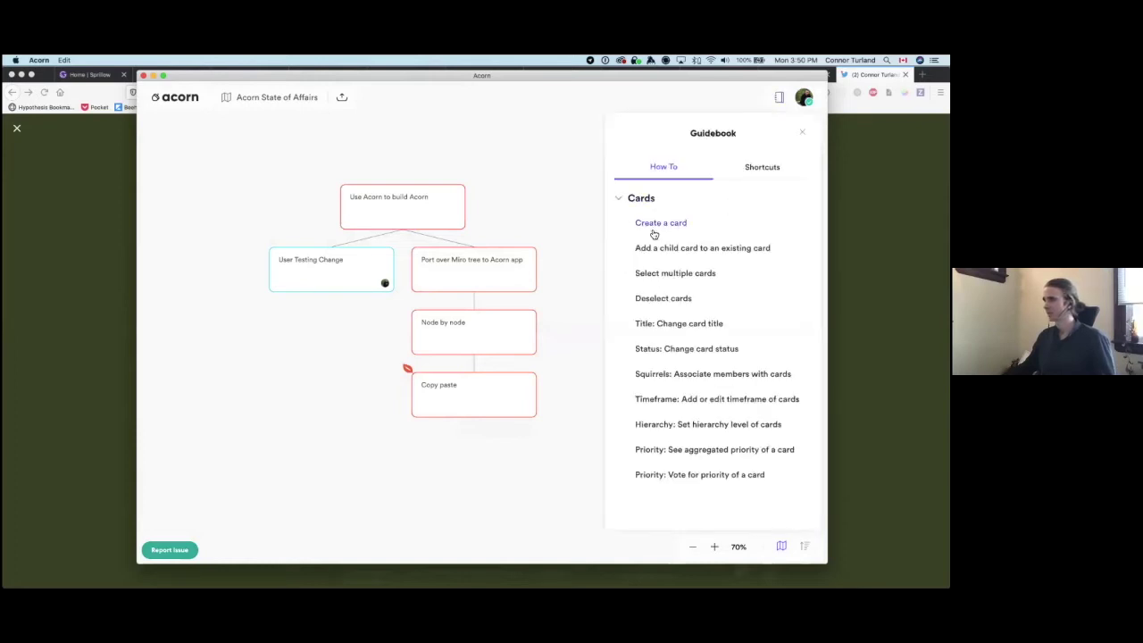
pyautogui.click(657, 223)
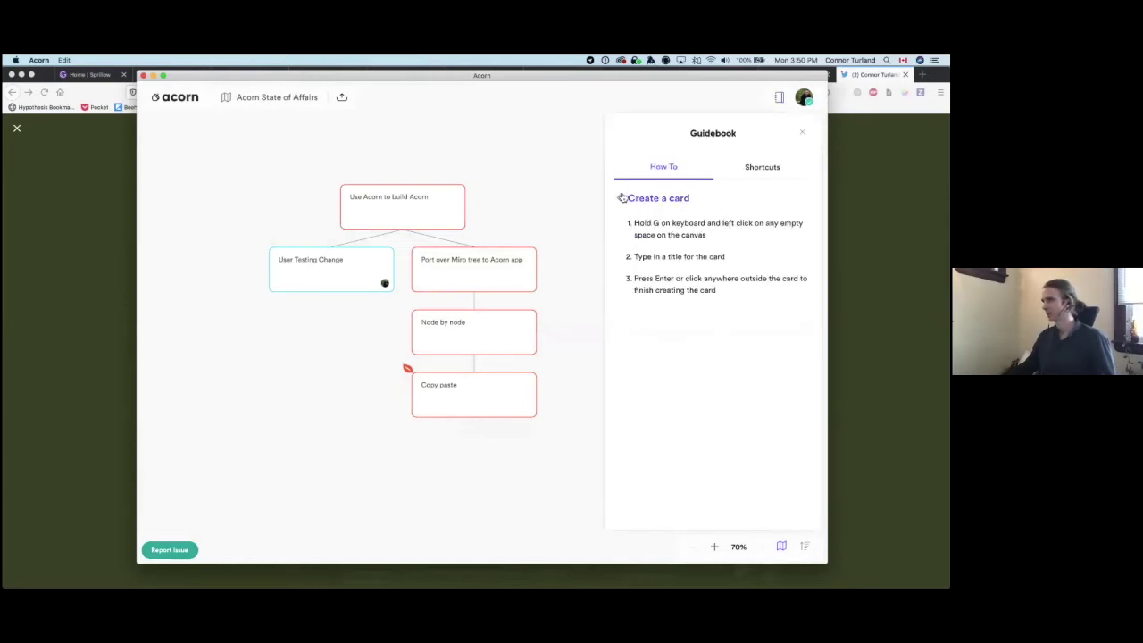
pyautogui.click(620, 198)
pyautogui.click(721, 175)
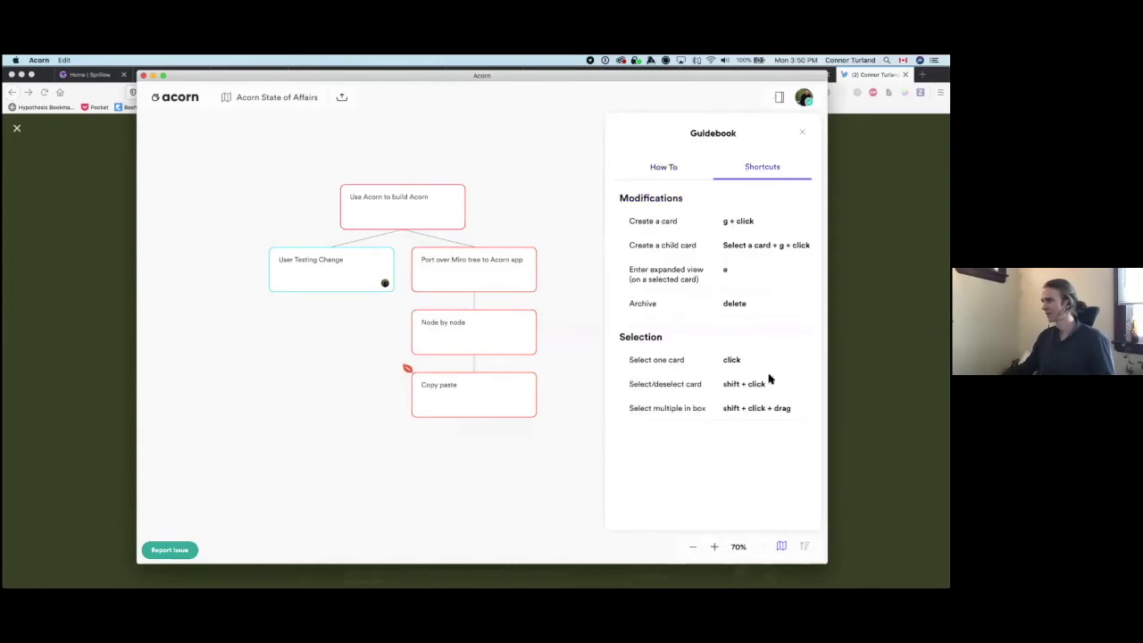
pyautogui.click(802, 132)
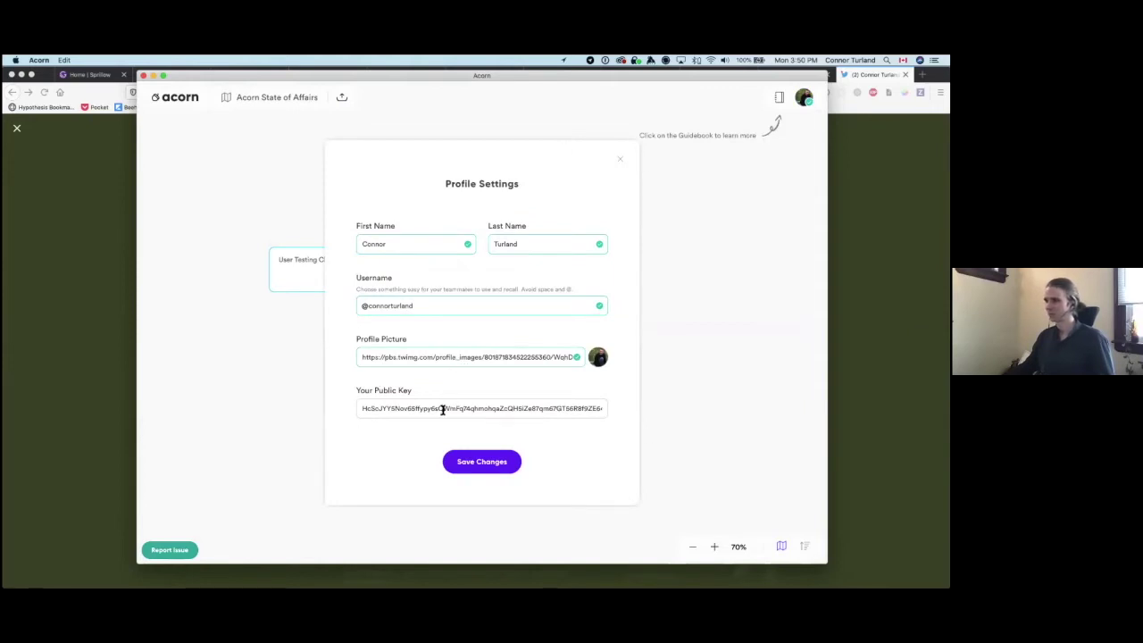
# Step: Select the public key value, close Profile Settings unsaved, and show the Online/Away/Offline status menu
pyautogui.doubleClick(576, 409)
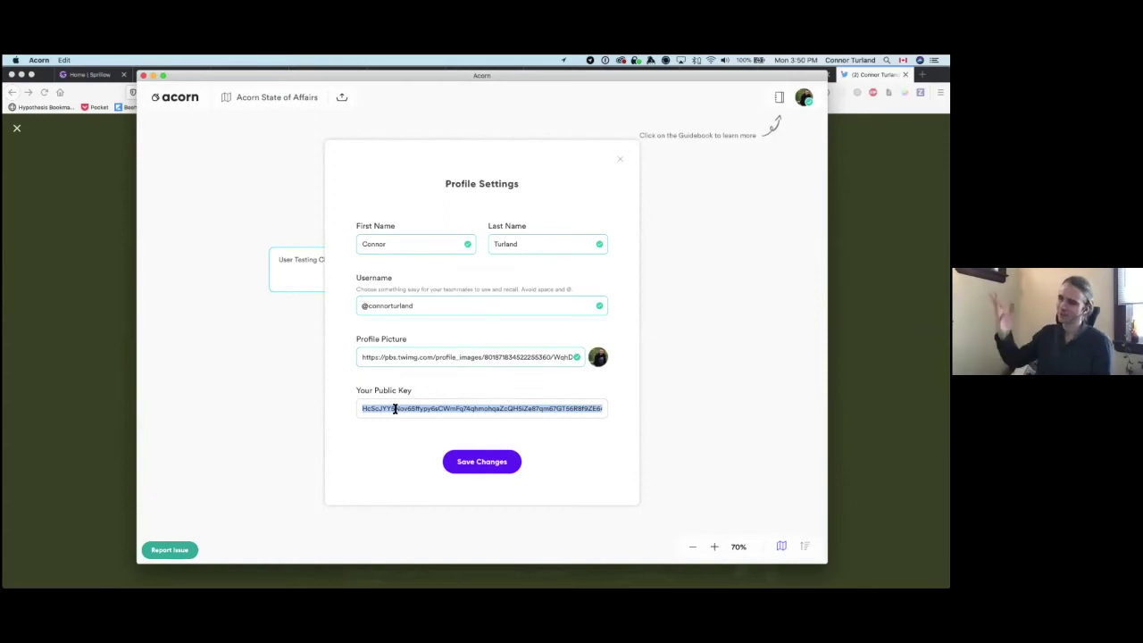
pyautogui.click(623, 162)
pyautogui.click(804, 98)
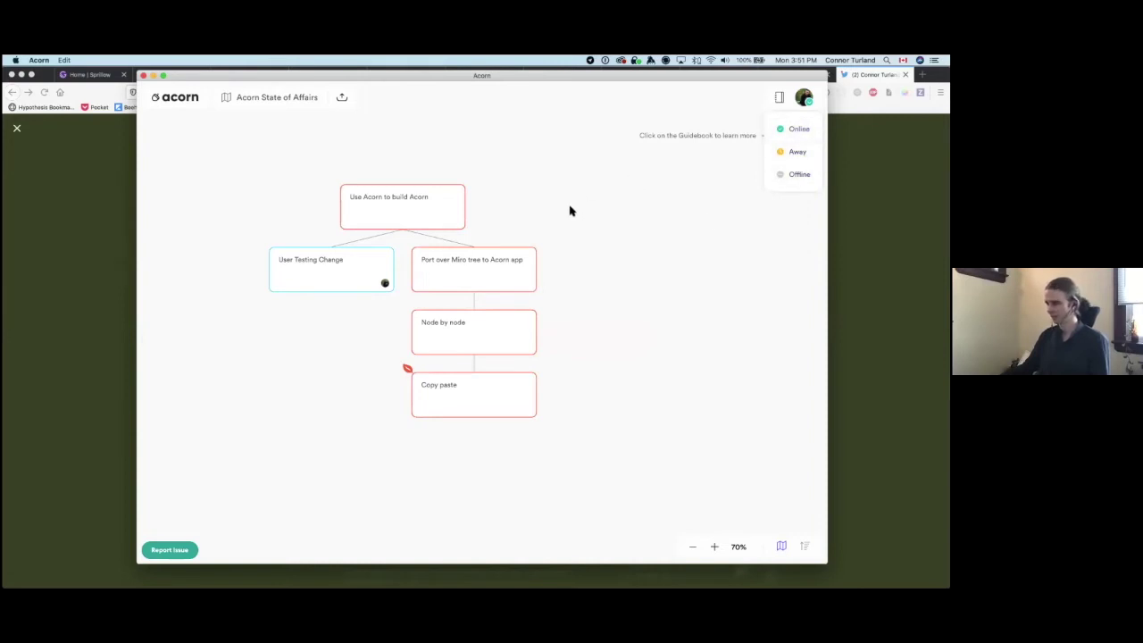
# Step: Dismiss the status menu, select and deselect the User Testing Change card, then open Finder
pyautogui.click(582, 234)
pyautogui.click(292, 259)
pyautogui.click(314, 300)
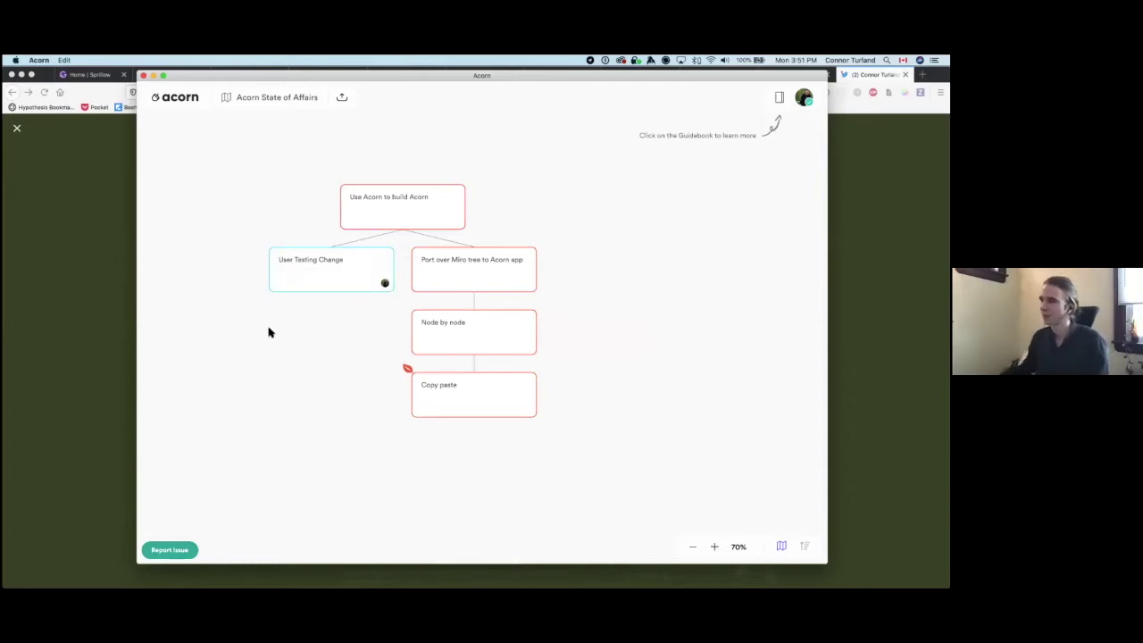
pyautogui.click(306, 272)
pyautogui.click(263, 316)
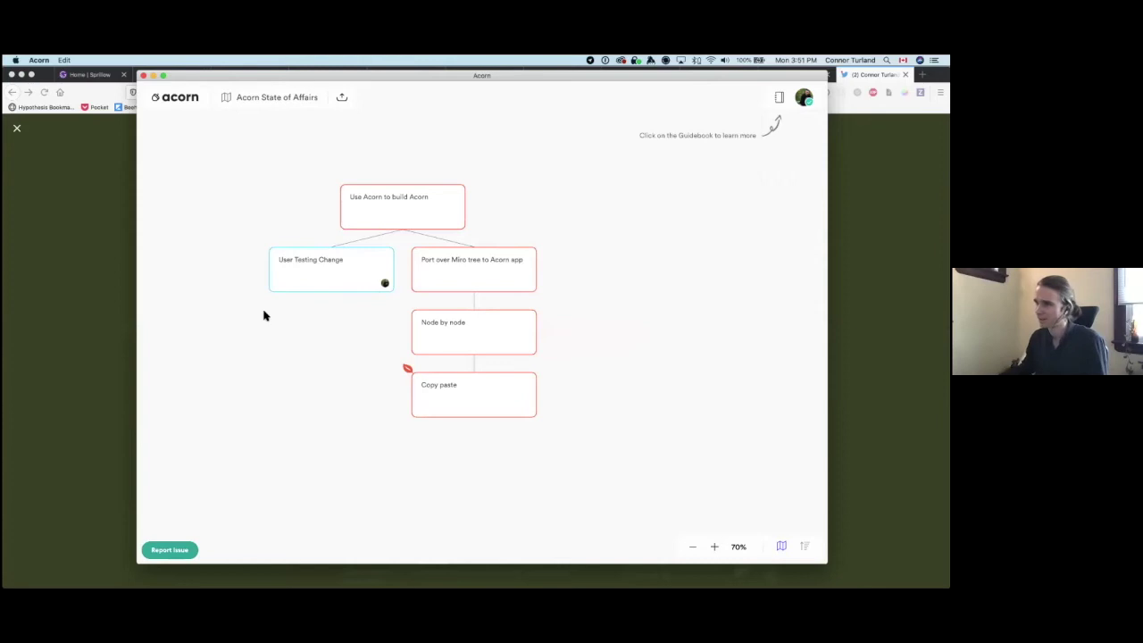
pyautogui.moveTo(51, 571)
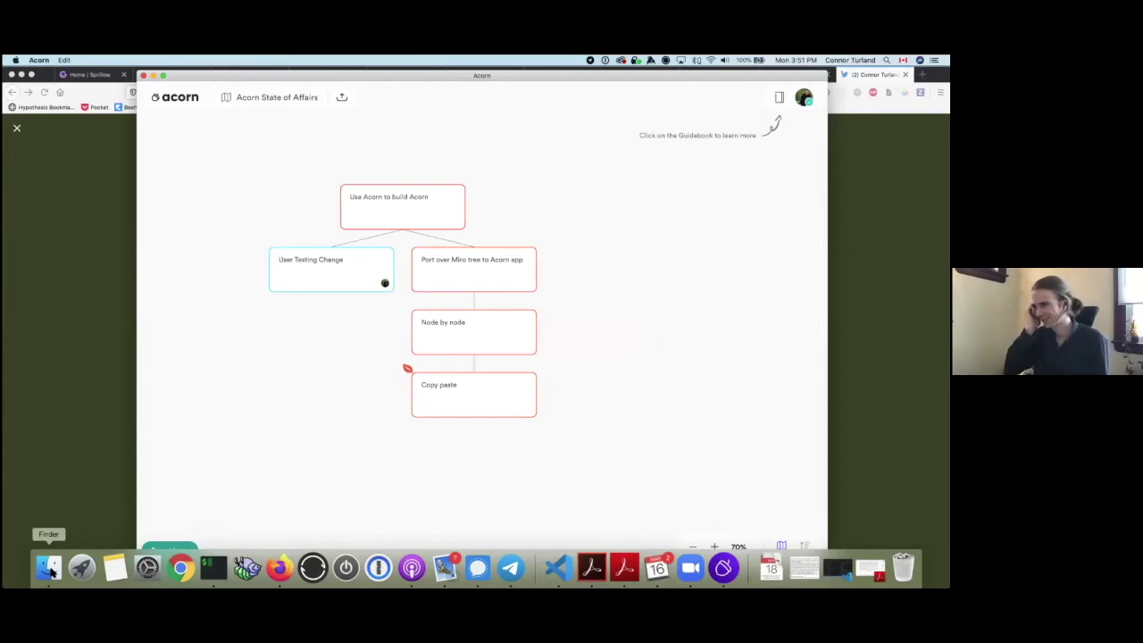
pyautogui.click(51, 572)
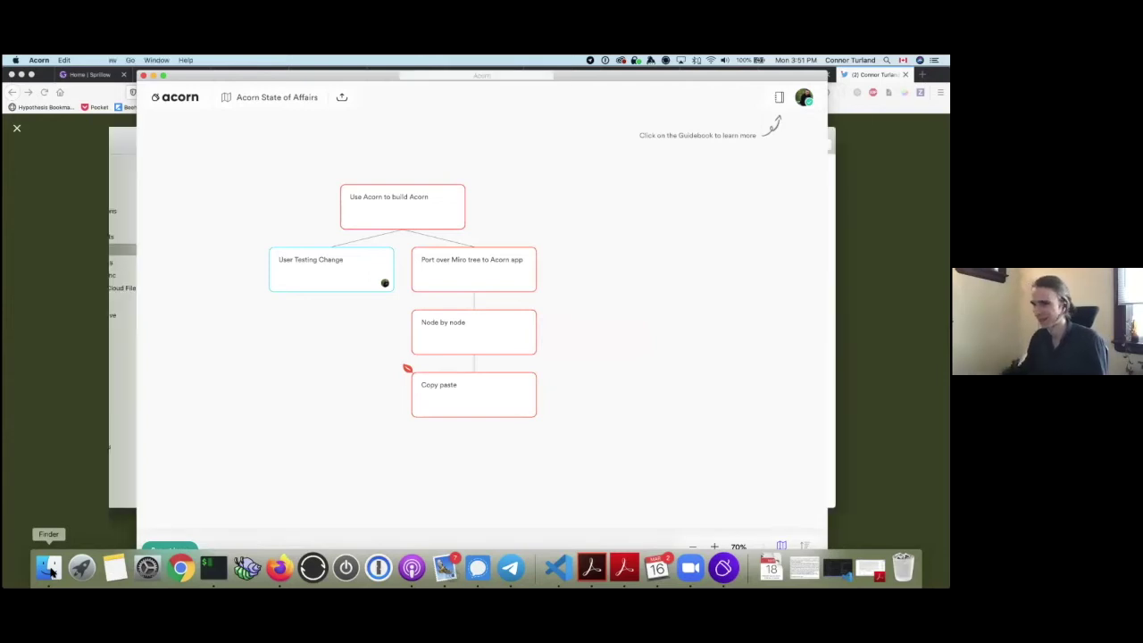